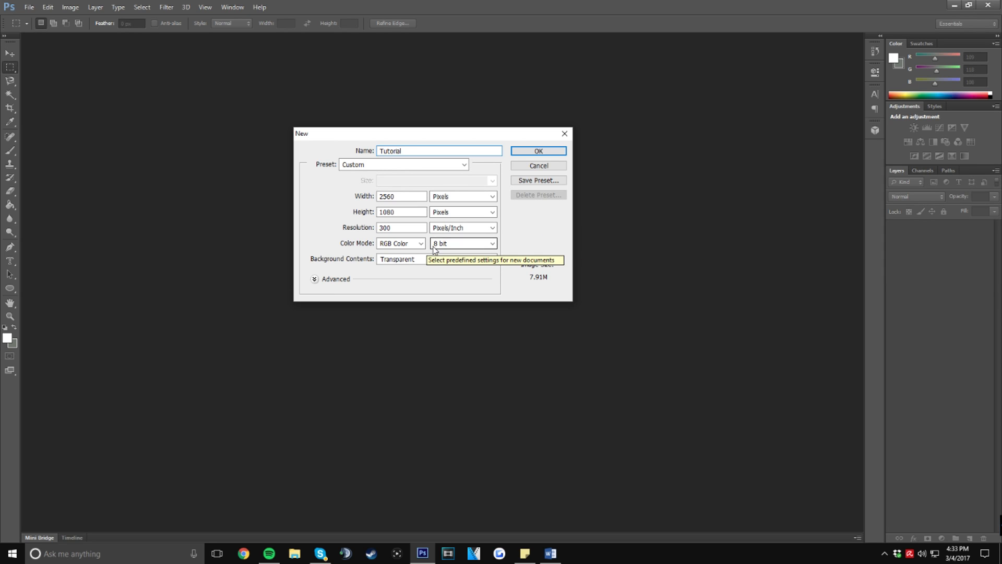
Step: Try a width of 1920 pixels, followed by a 1280 by 720 pixel size, for the new Tutorial document
double_click(393, 196)
text(1920)
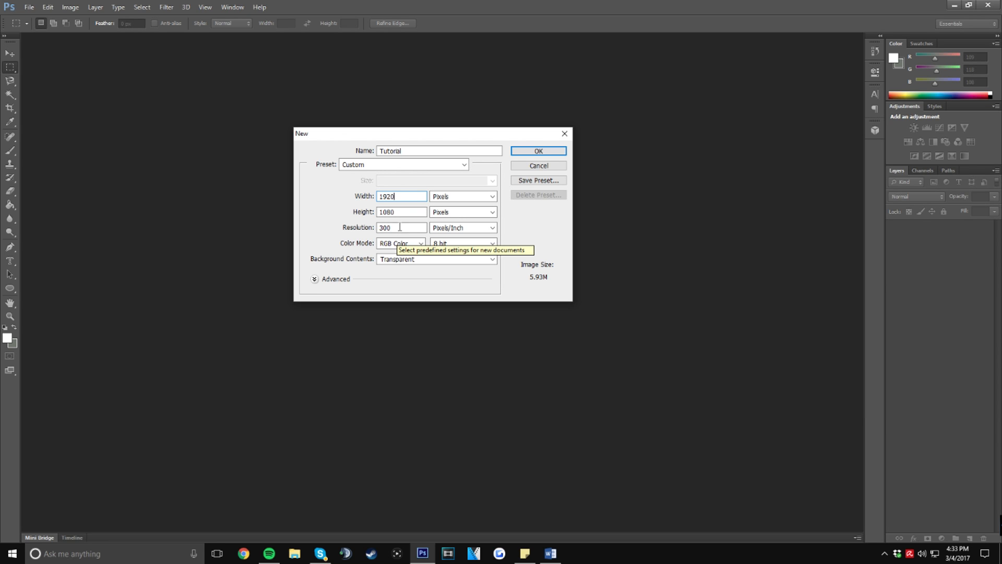
drag(407, 196, 320, 184)
text(1280)
key(Tab)
text(720)
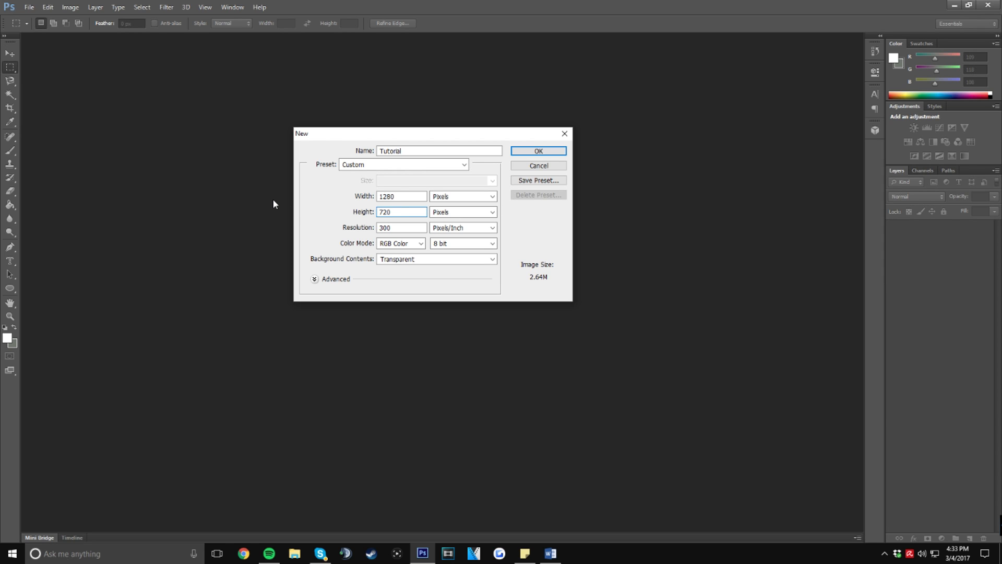
Step: Set the new document's width to 1920 and height to 1080, keeping pixels as the unit
drag(400, 211, 290, 205)
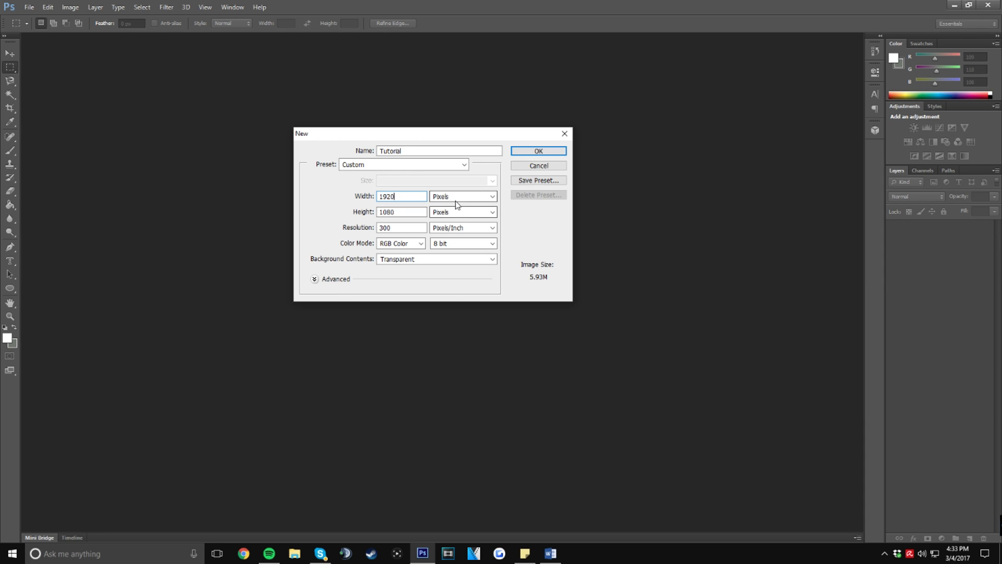
key(ctrl+a)
click(466, 198)
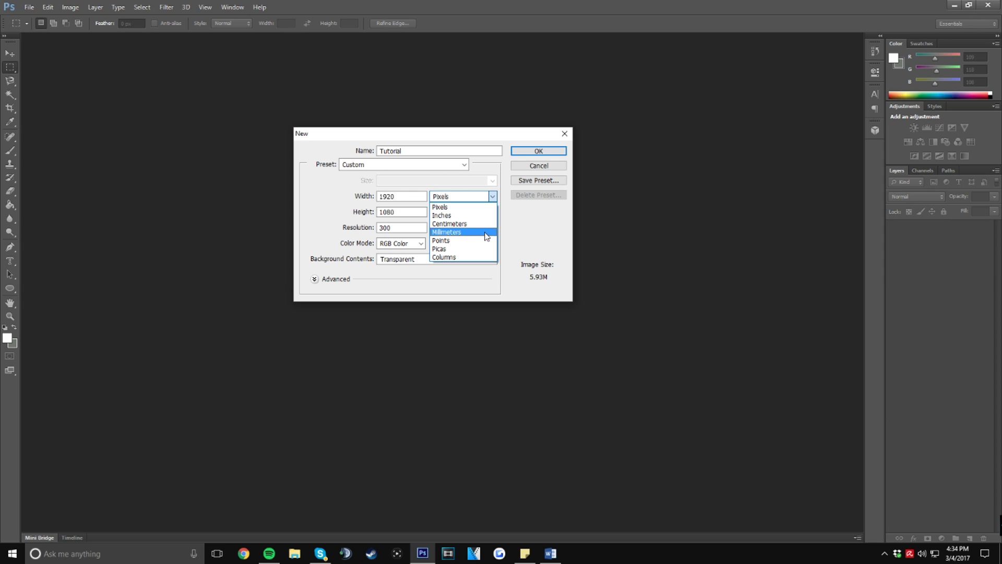
click(349, 207)
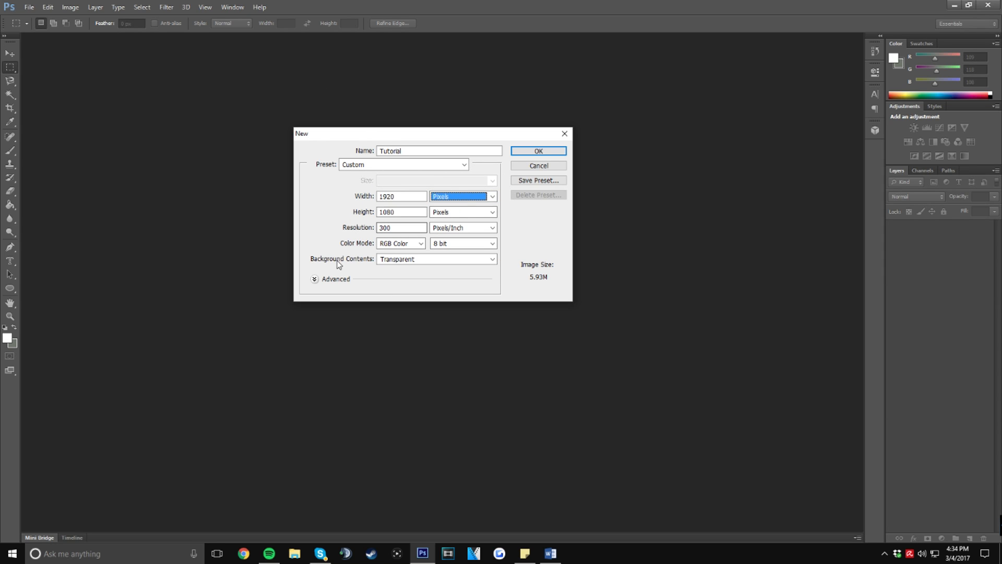
Step: Try a resolution of 72 and set it back to 300 pixels/inch
double_click(395, 229)
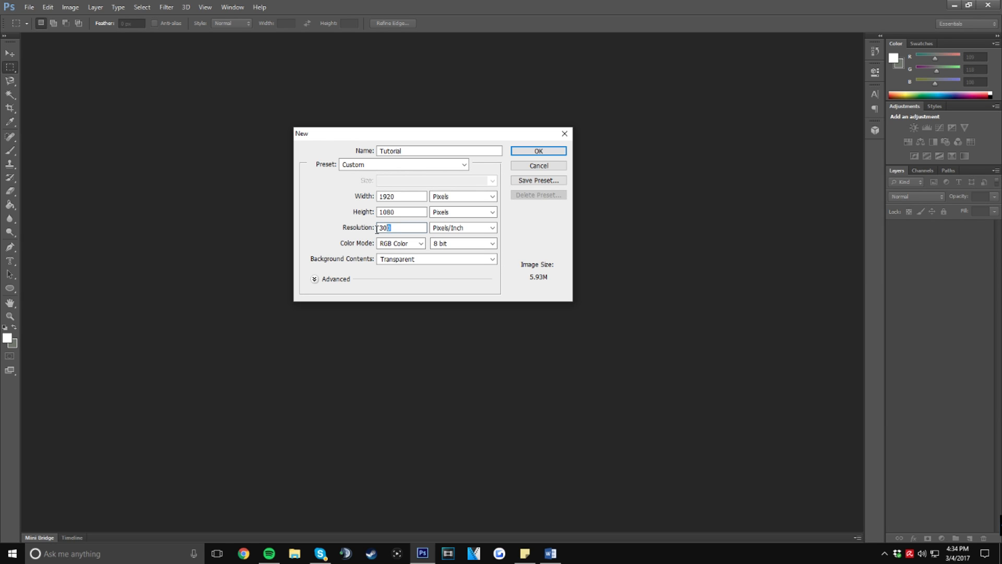
text(72)
text(300)
Step: Create the document with RGB Color mode, 8 bit depth and transparent background contents
click(403, 246)
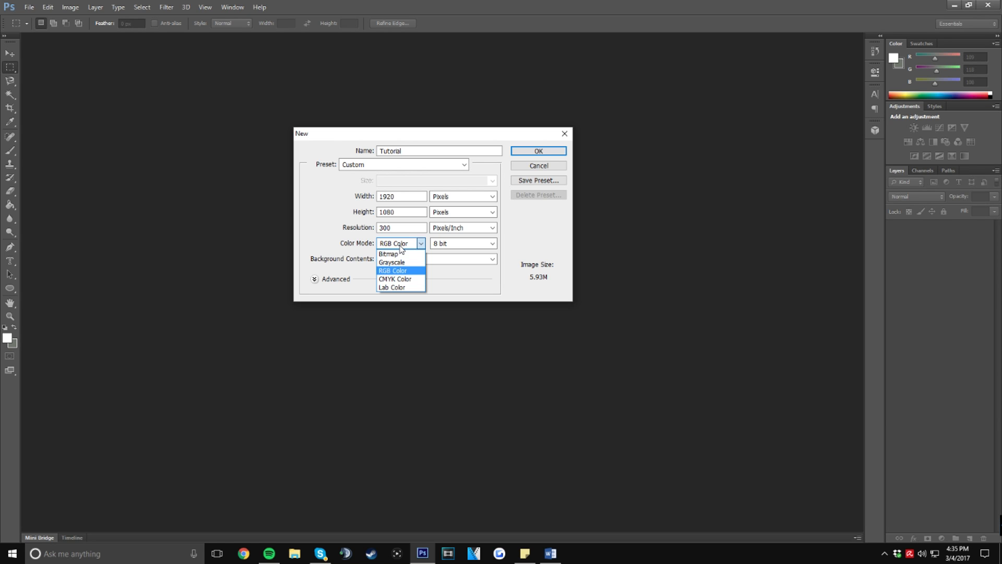
click(356, 240)
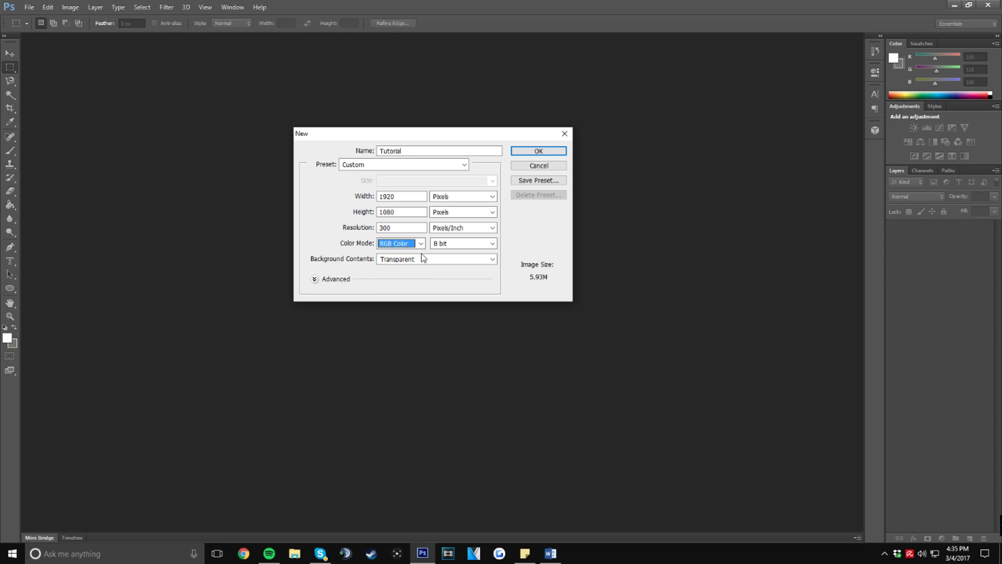
click(459, 244)
click(439, 262)
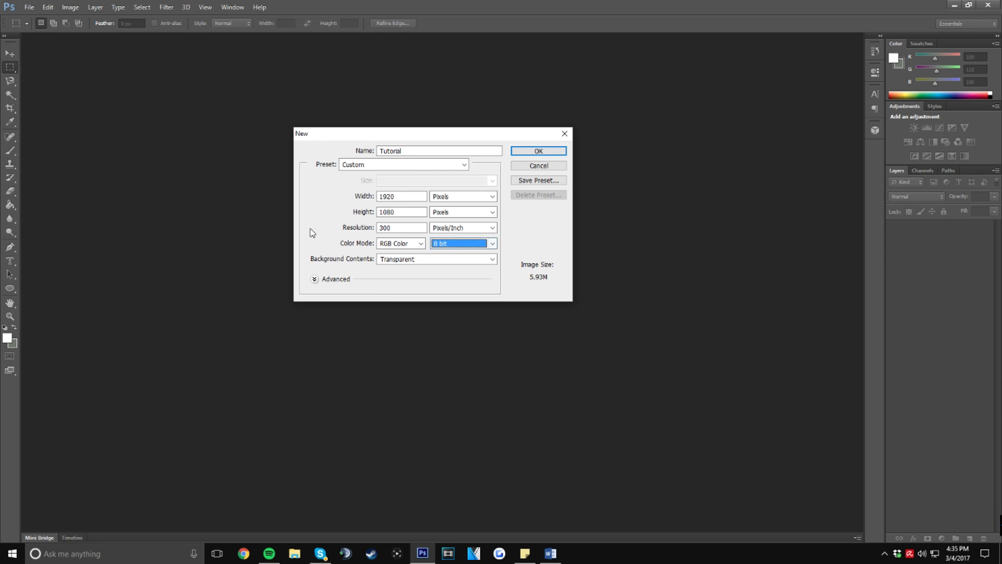
click(408, 259)
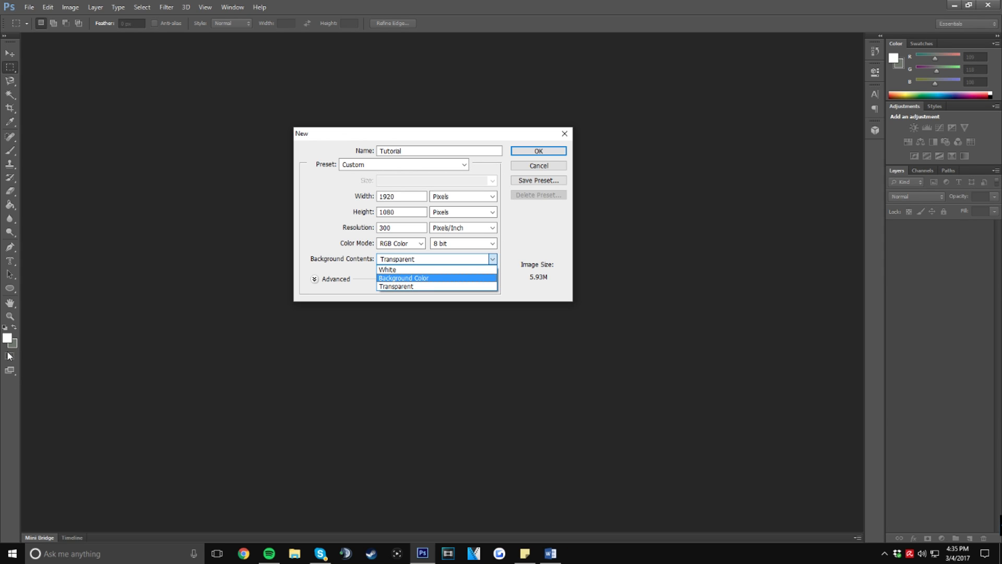
click(546, 247)
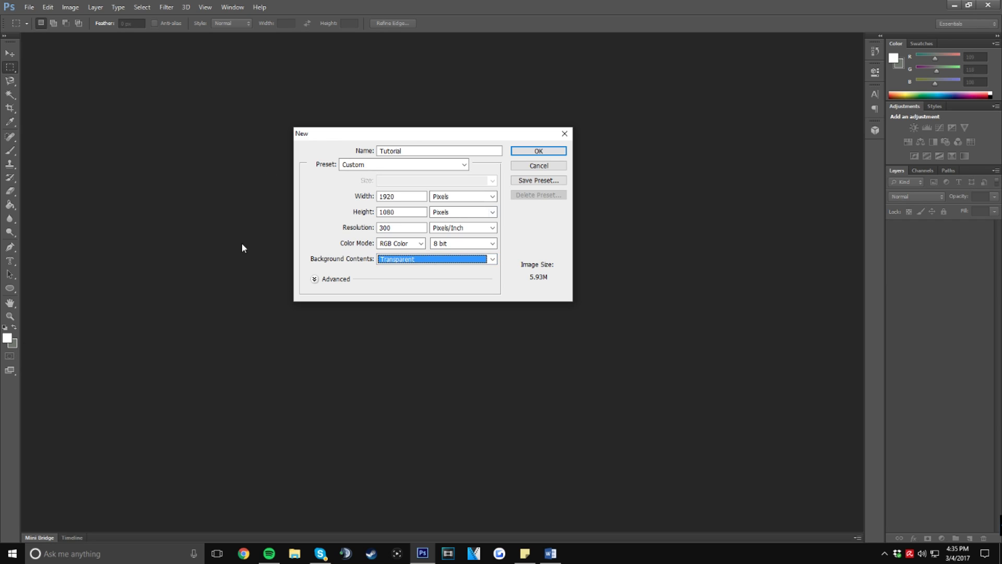
click(535, 152)
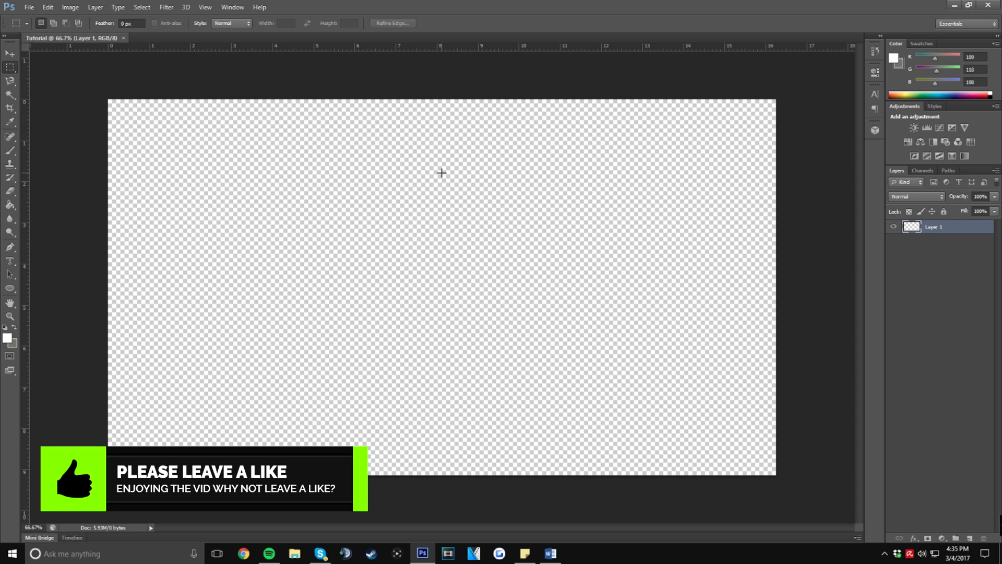
Step: Save the document to the Desktop as Tutorial.psd in Photoshop format with Maximize Compatibility on
click(29, 7)
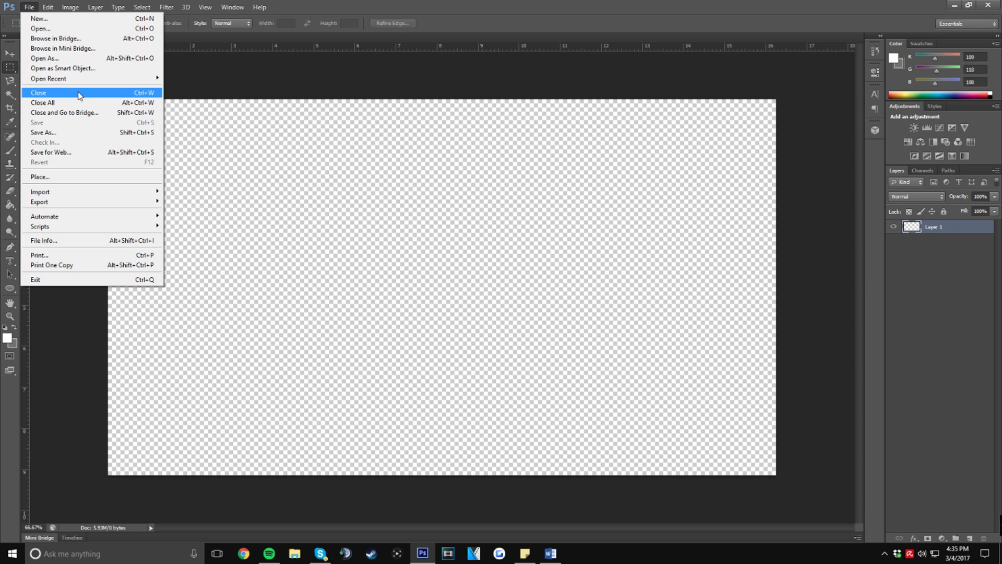
click(69, 133)
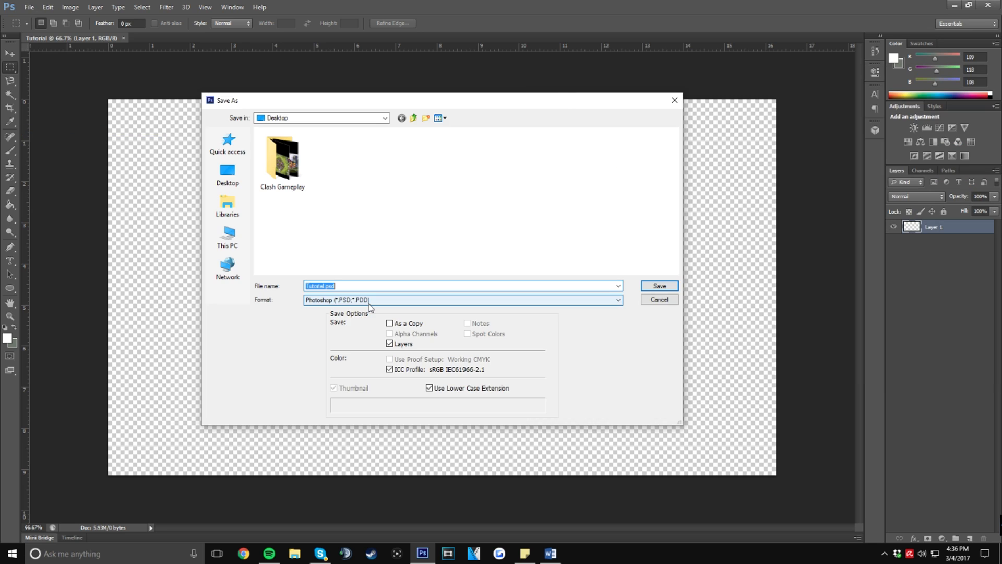
click(370, 301)
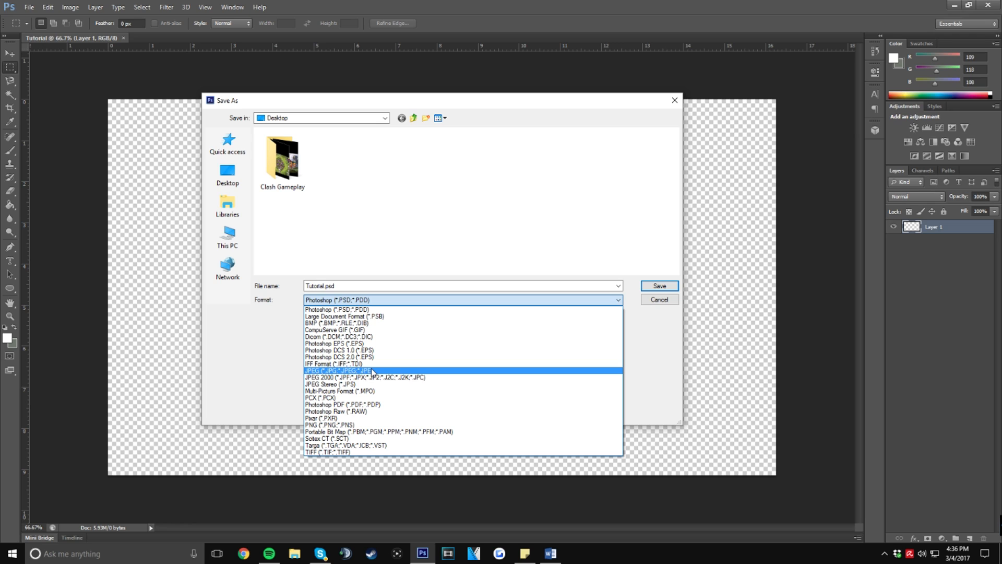
click(279, 289)
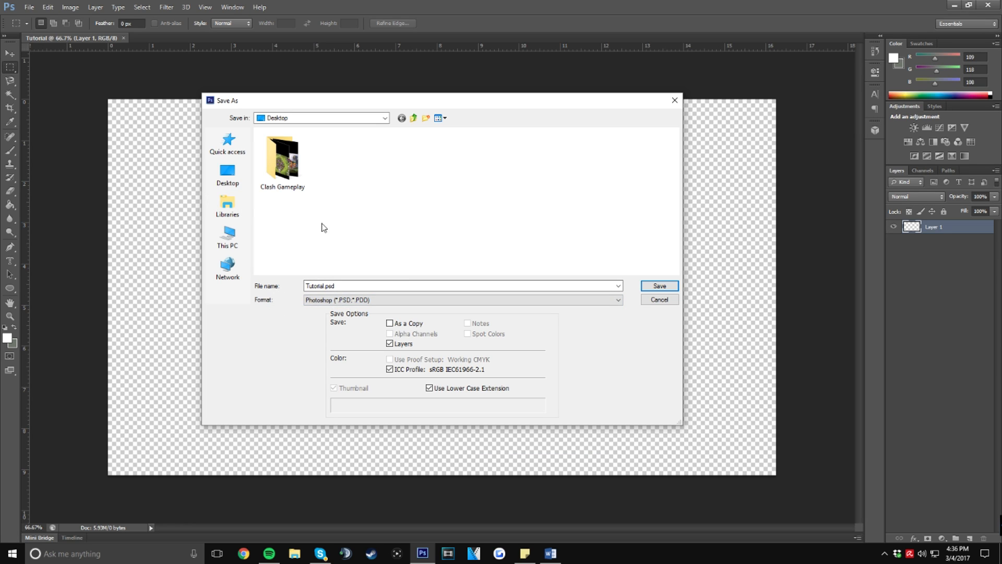
click(659, 287)
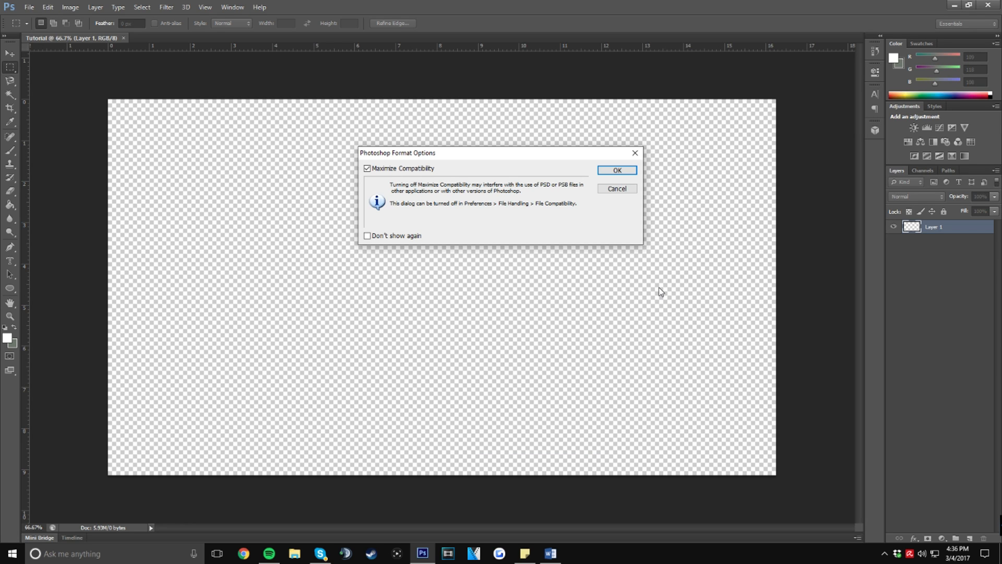
click(618, 170)
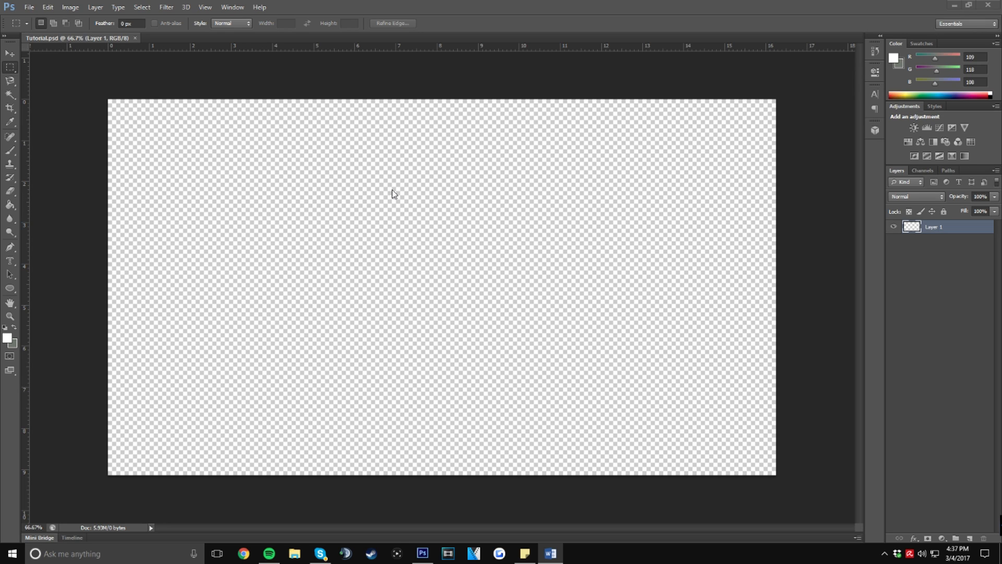
Step: Place KITHSAUCE.jpg from the Desktop into the document using the Place command and cancel the placement
click(28, 7)
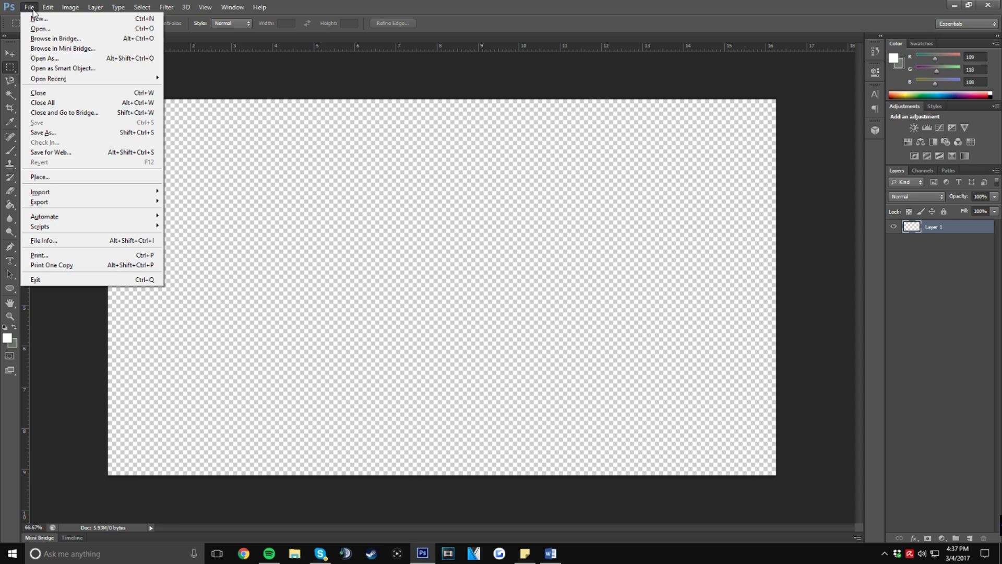
click(77, 177)
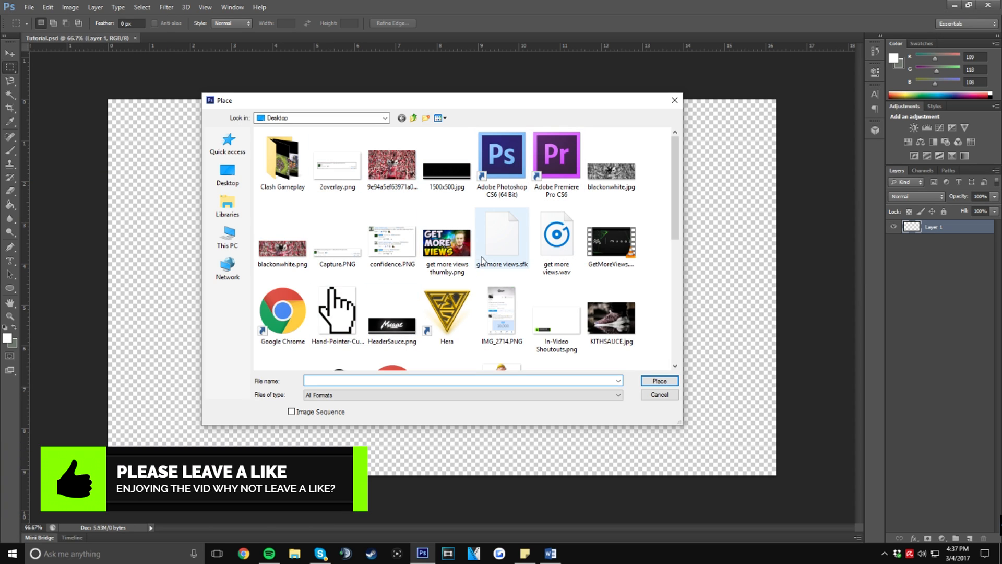
click(597, 324)
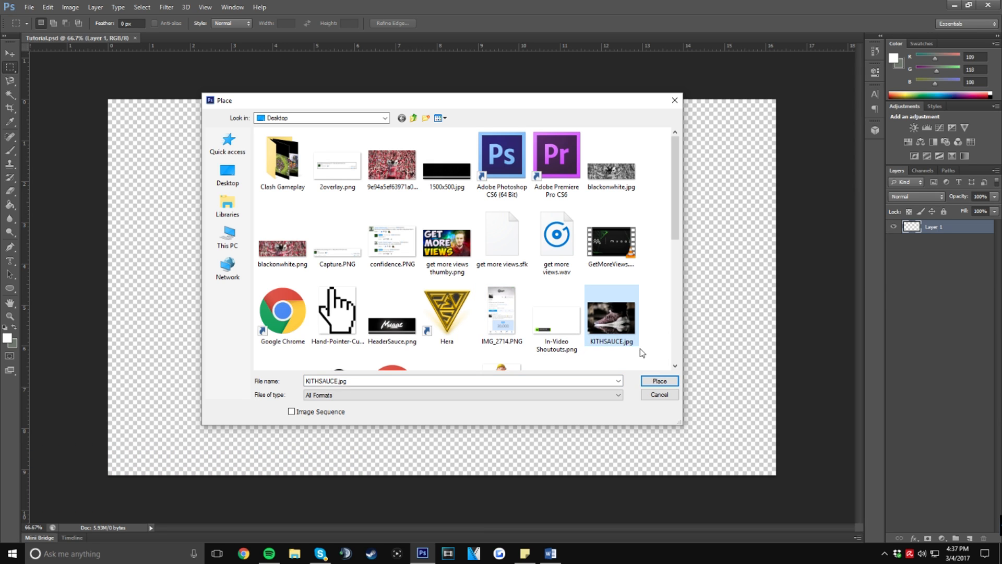
click(672, 382)
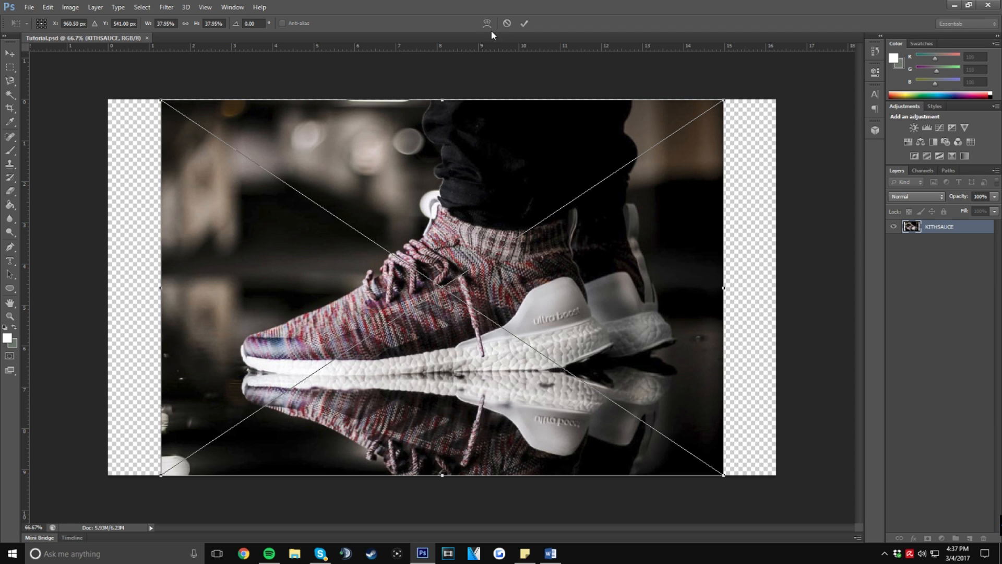
click(507, 24)
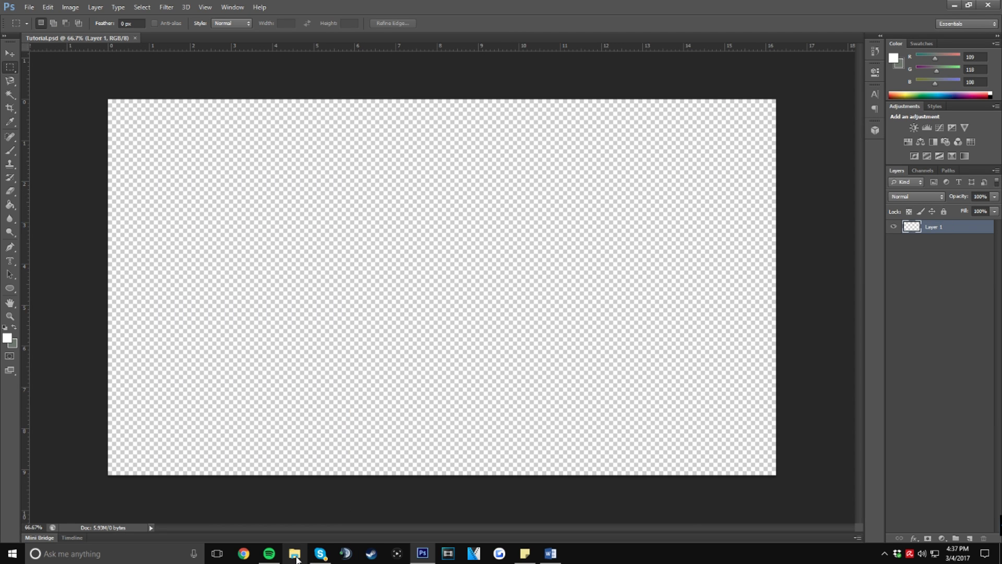
Step: Bring KITHSAUCE.jpg from the Desktop folder in File Explorer onto the canvas and commit the placement
click(297, 552)
double_click(406, 211)
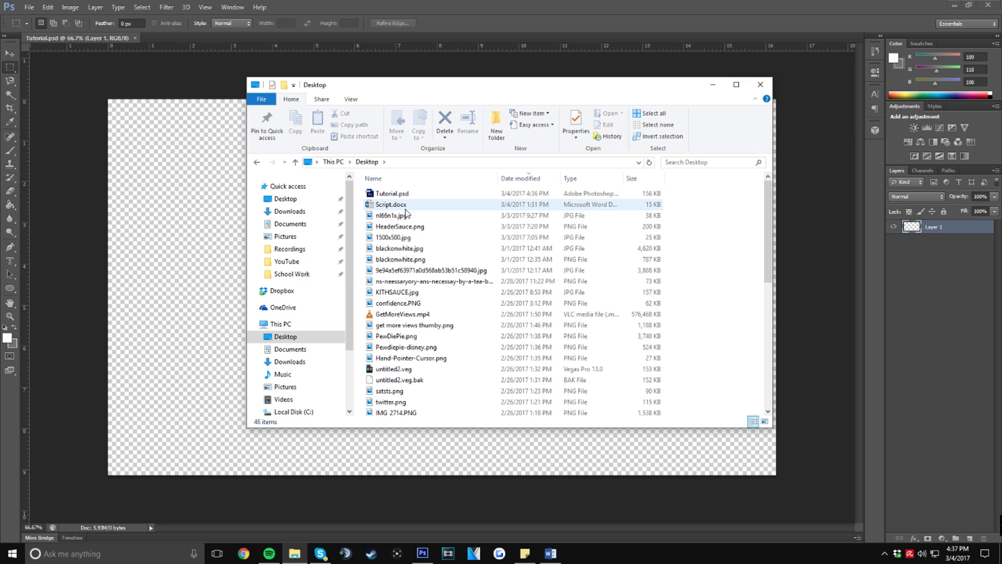
scroll(414, 229, down, 1)
drag(423, 269, 179, 243)
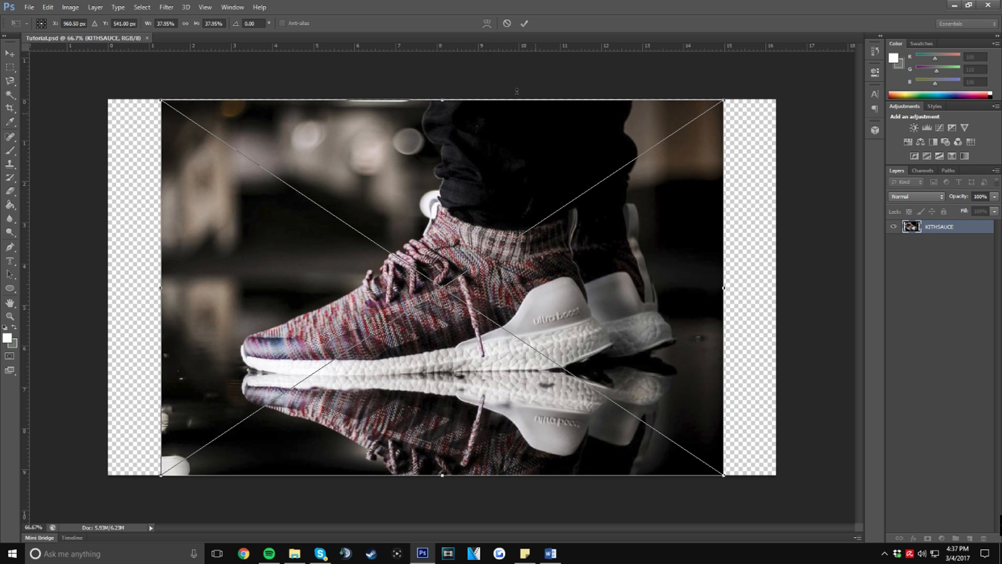
click(524, 24)
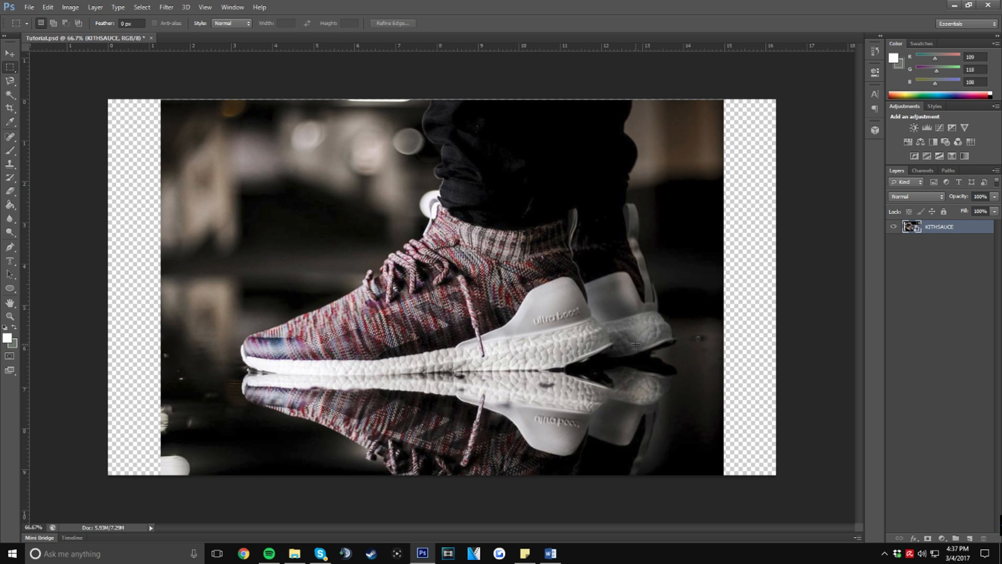
Step: Undo the placement of the shoe image and redo it
click(48, 8)
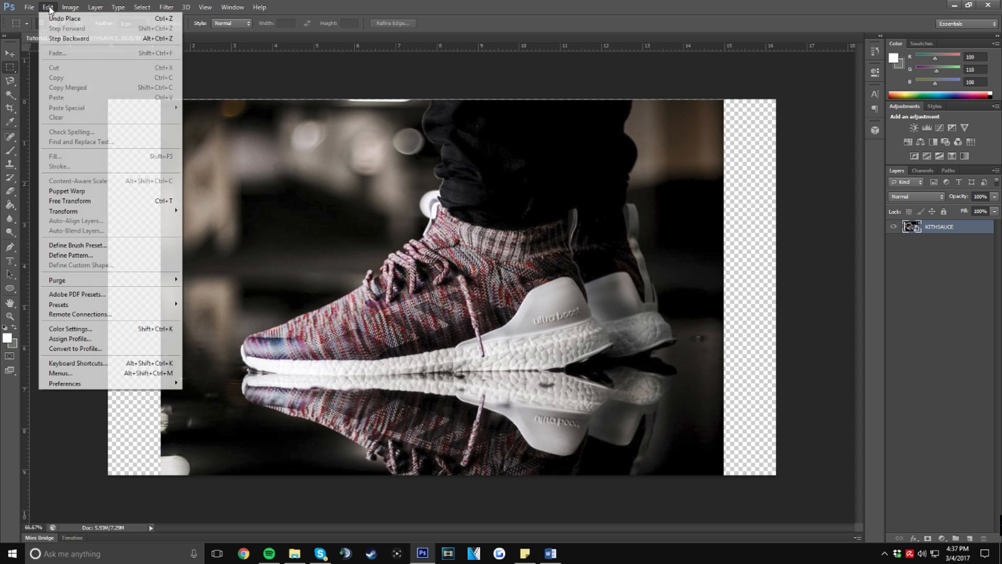
click(77, 21)
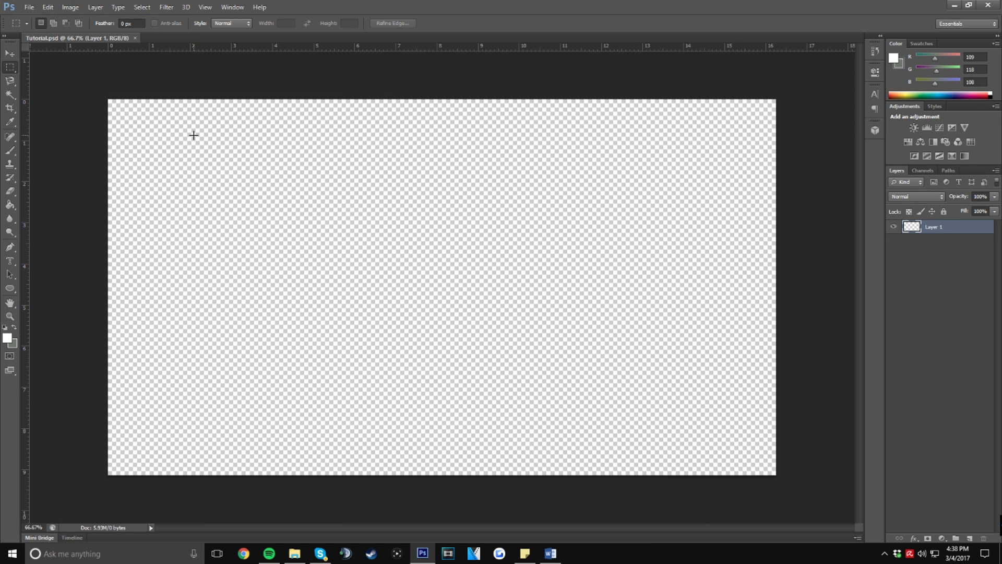
click(48, 7)
click(60, 20)
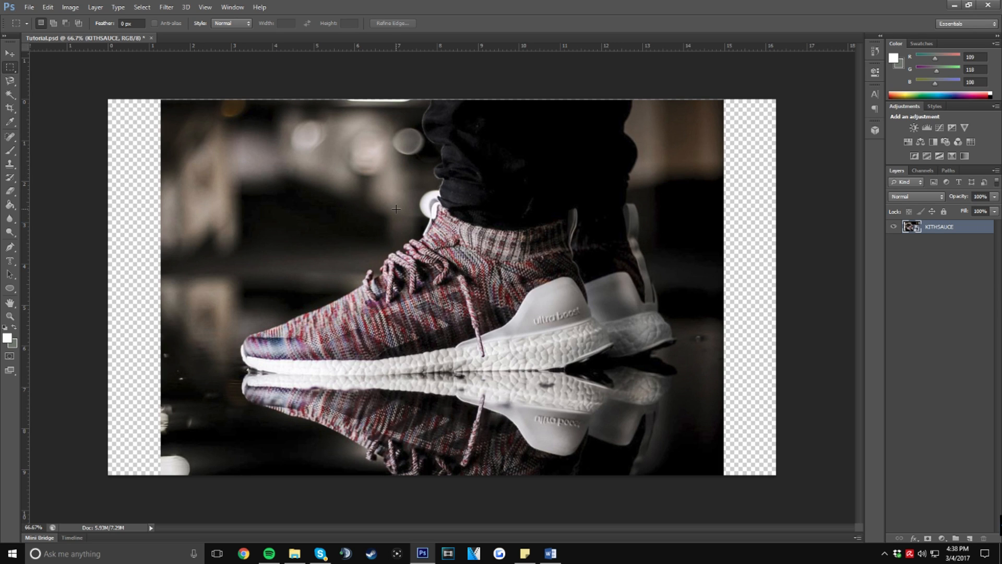
Step: Rotate the placed KITHSAUCE image by 180° with the Transform command
click(47, 7)
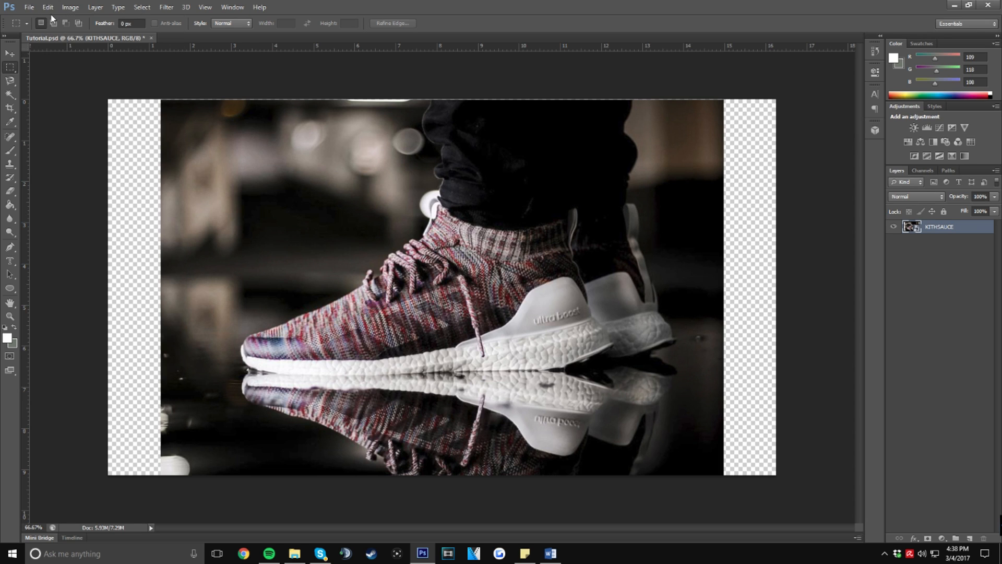
click(47, 7)
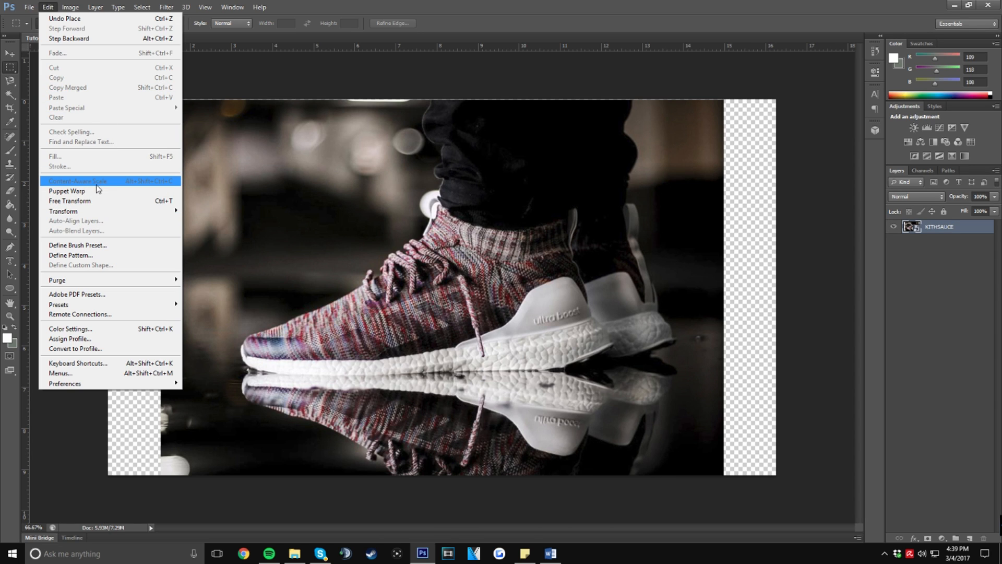
mouse_move(103, 216)
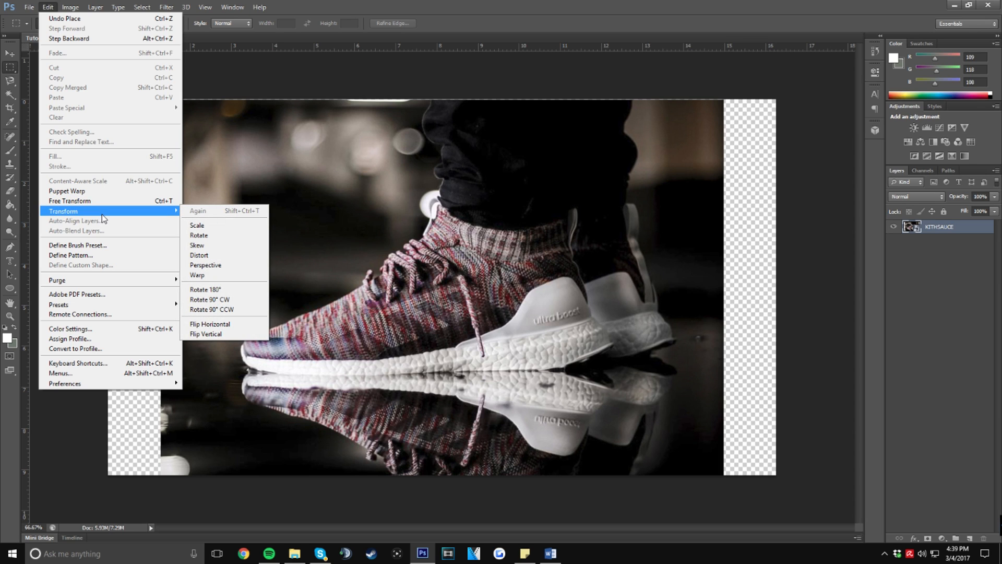
click(240, 290)
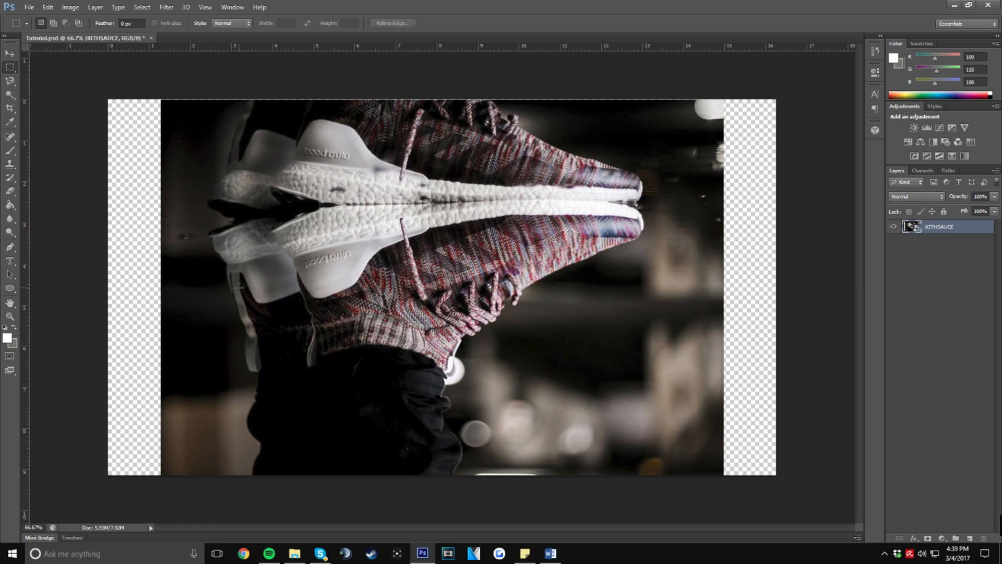
Step: Flip the upside-down KITHSAUCE image horizontally with the Transform command
click(70, 8)
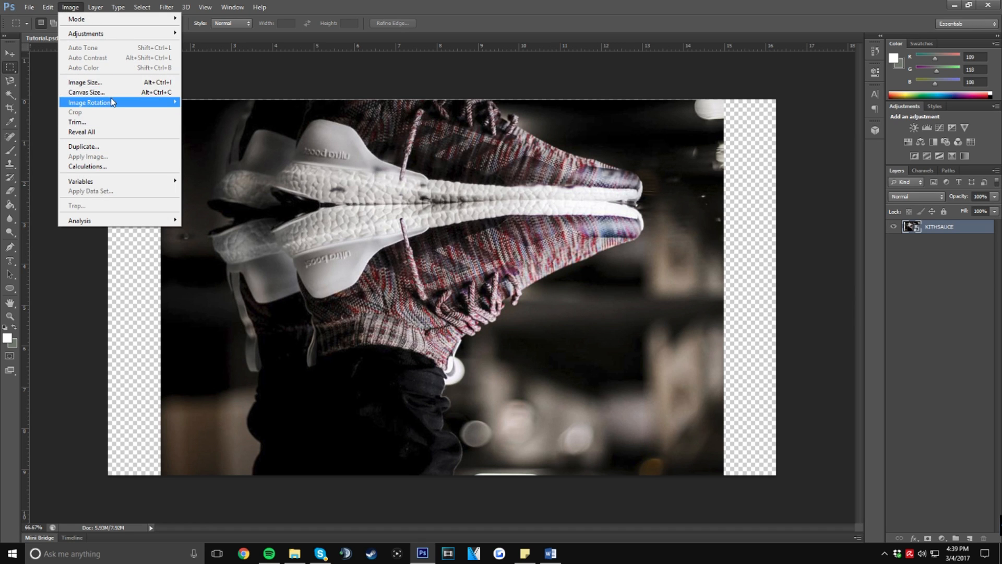
mouse_move(49, 13)
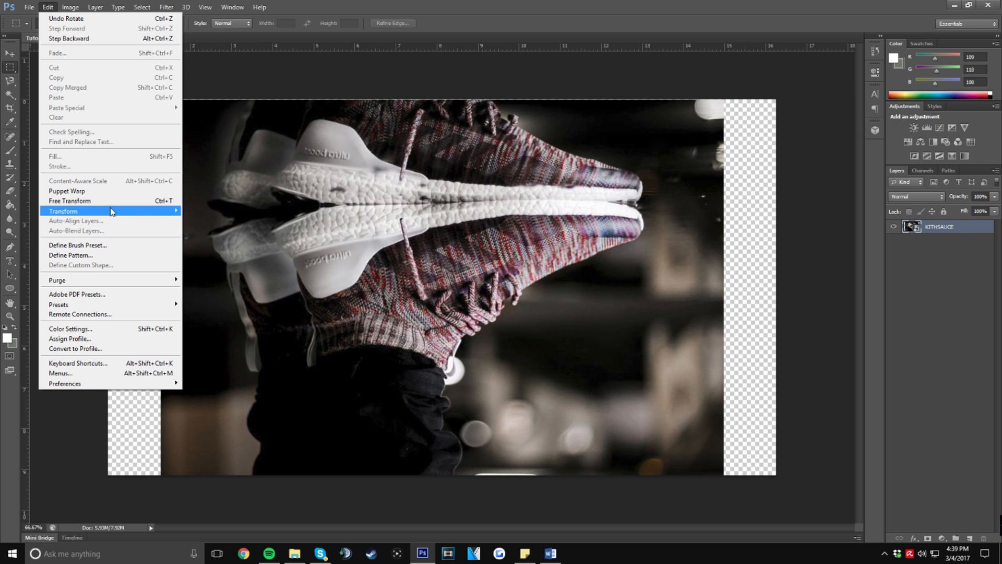
mouse_move(130, 211)
click(241, 327)
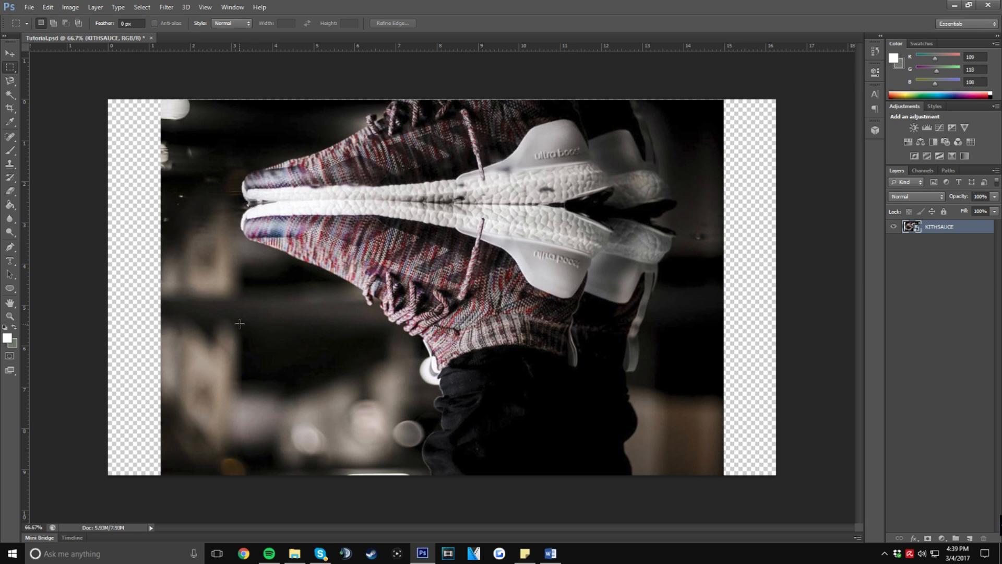
Step: Rotate the flipped KITHSAUCE image by 180° so the shoe stands upright
click(70, 7)
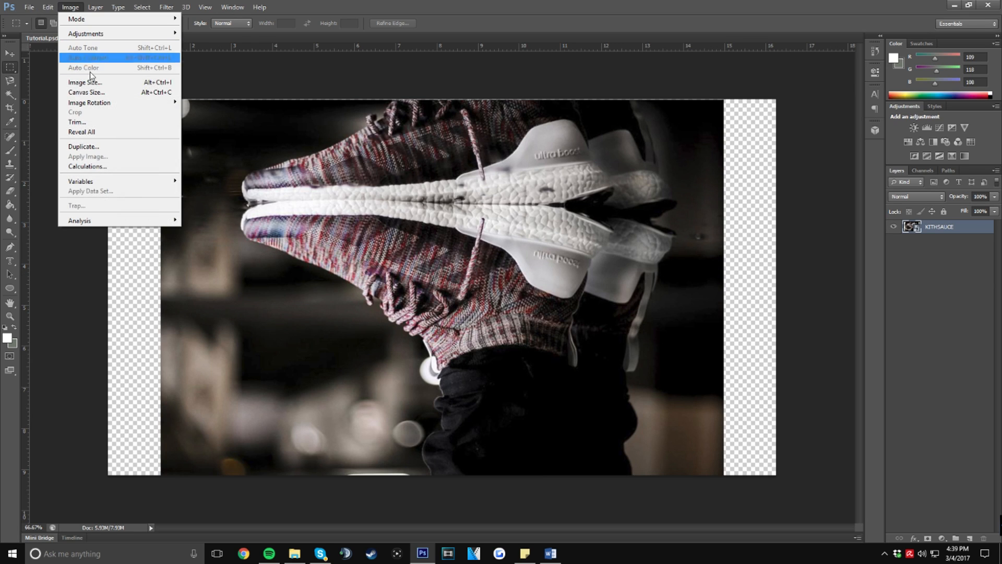
click(48, 7)
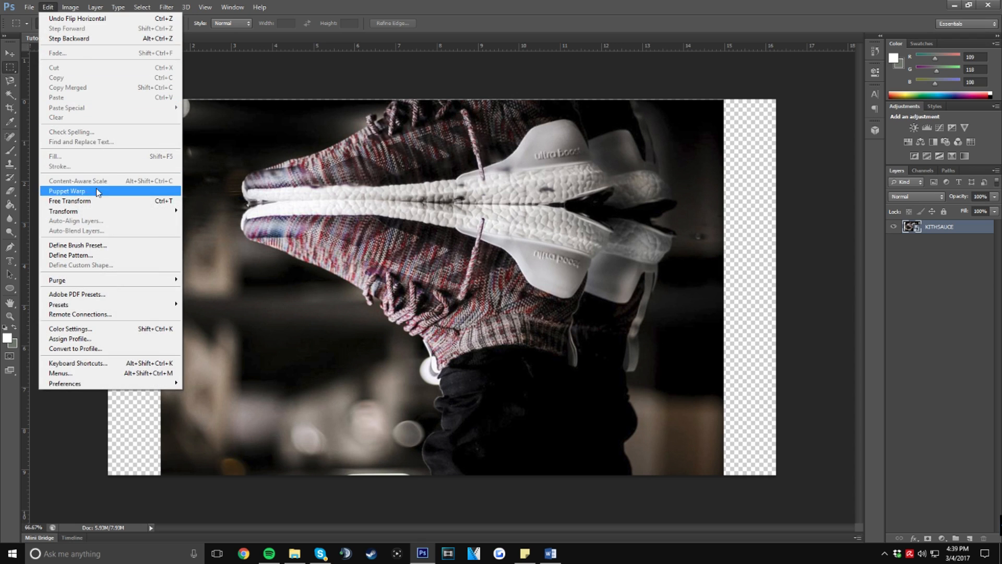
mouse_move(106, 211)
click(234, 299)
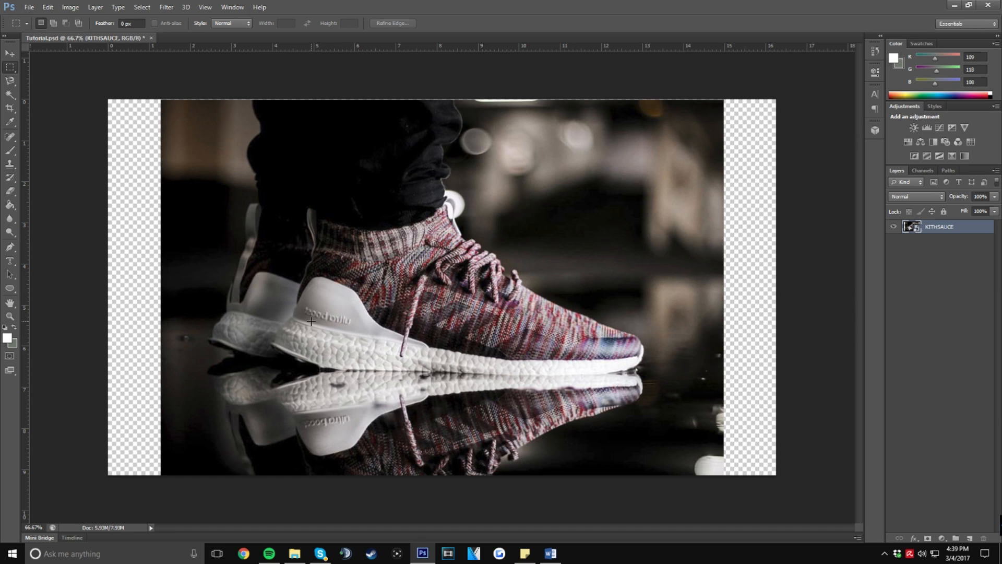
Step: Flip the upright KITHSAUCE image horizontally so the shoe's toe points left
click(69, 7)
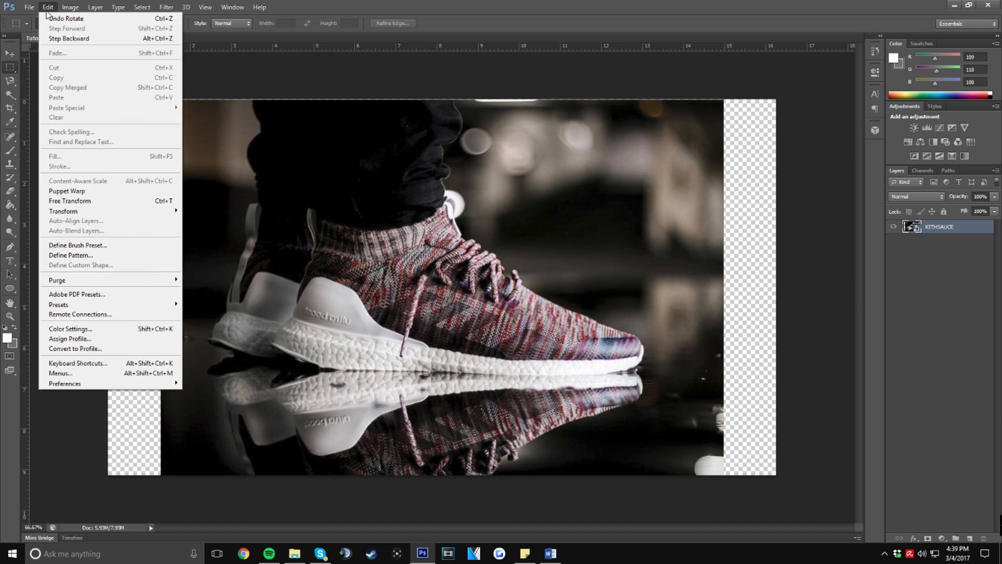
mouse_move(120, 214)
click(247, 322)
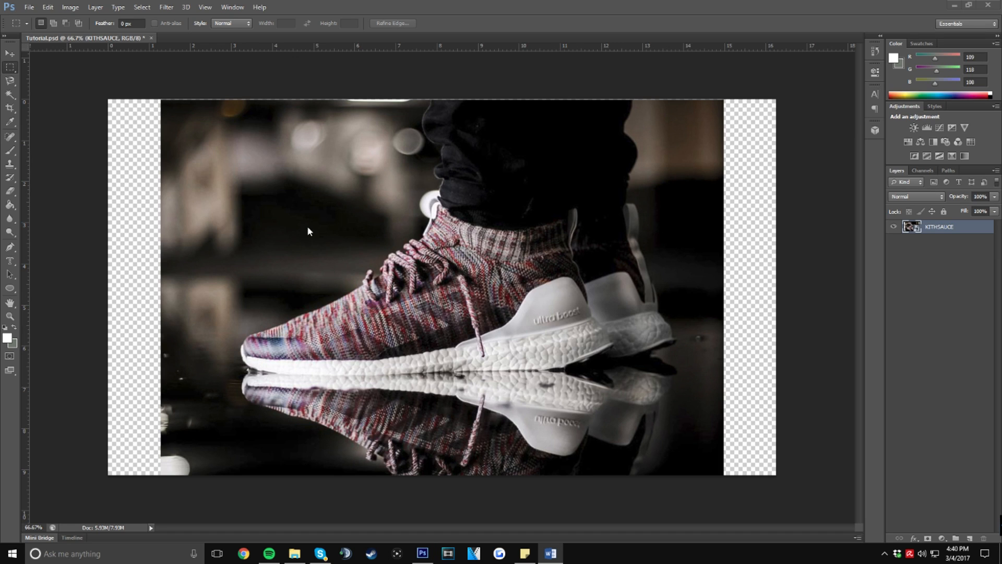
Step: Select the entire canvas and clear the selection
click(329, 206)
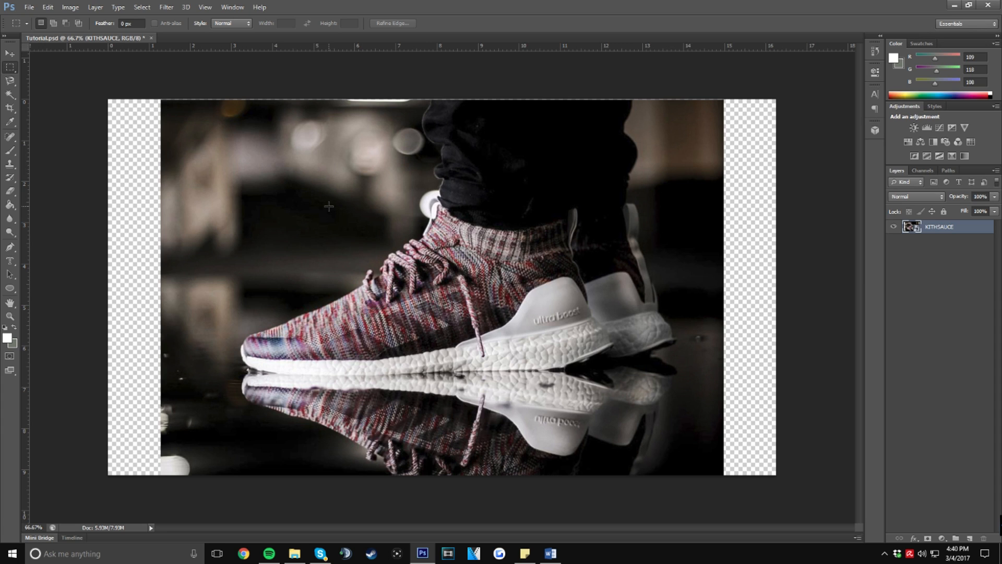
key(ctrl+a)
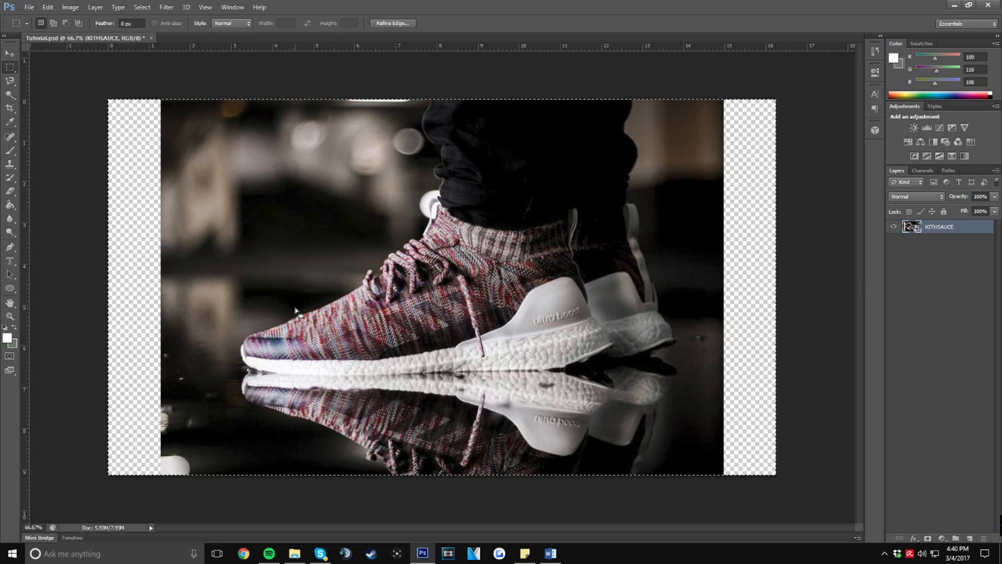
key(ctrl+d)
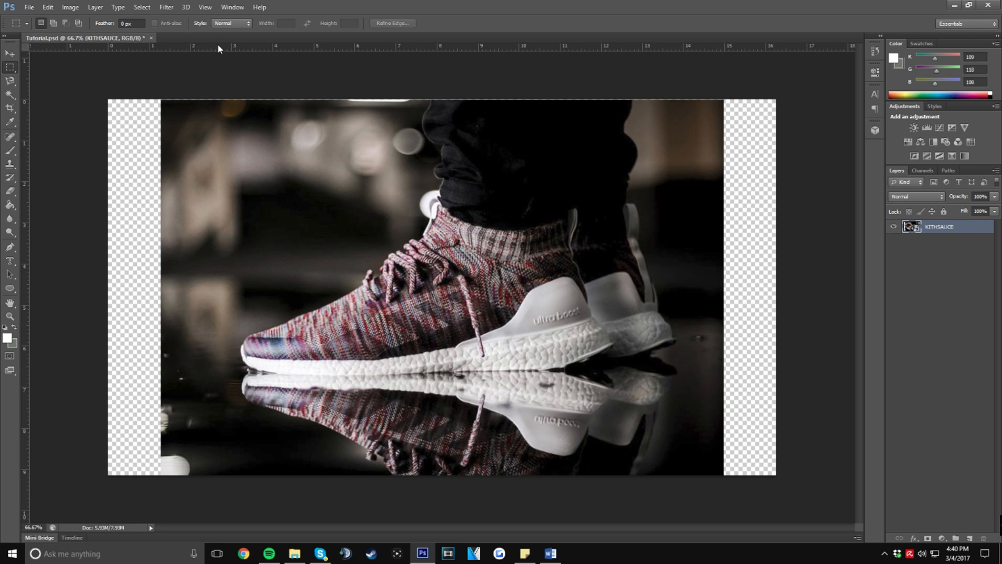
Step: Place a horizontal and a vertical ruler guide across the shoe image, and remove both guides with the Move tool
drag(218, 46, 219, 325)
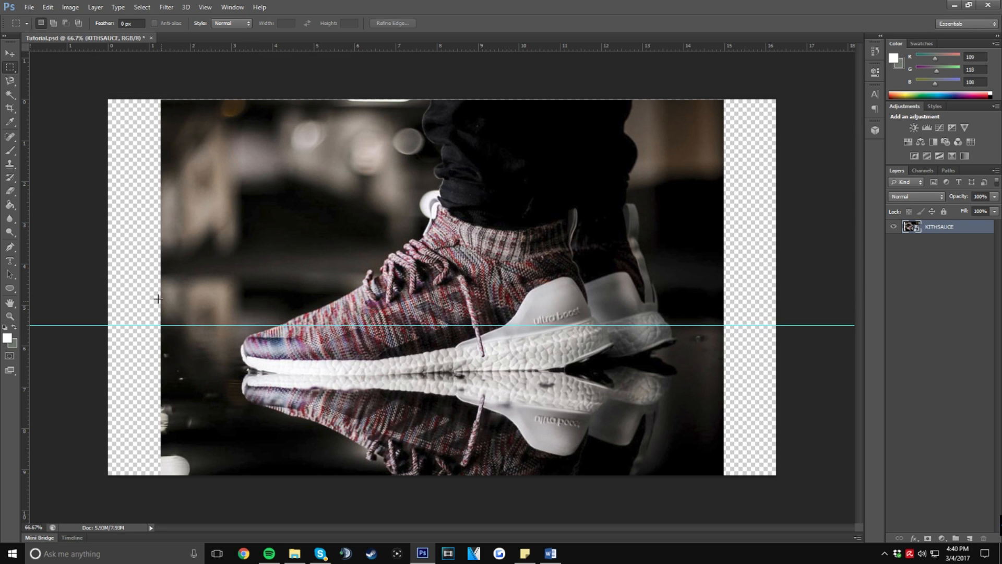
drag(20, 229, 464, 261)
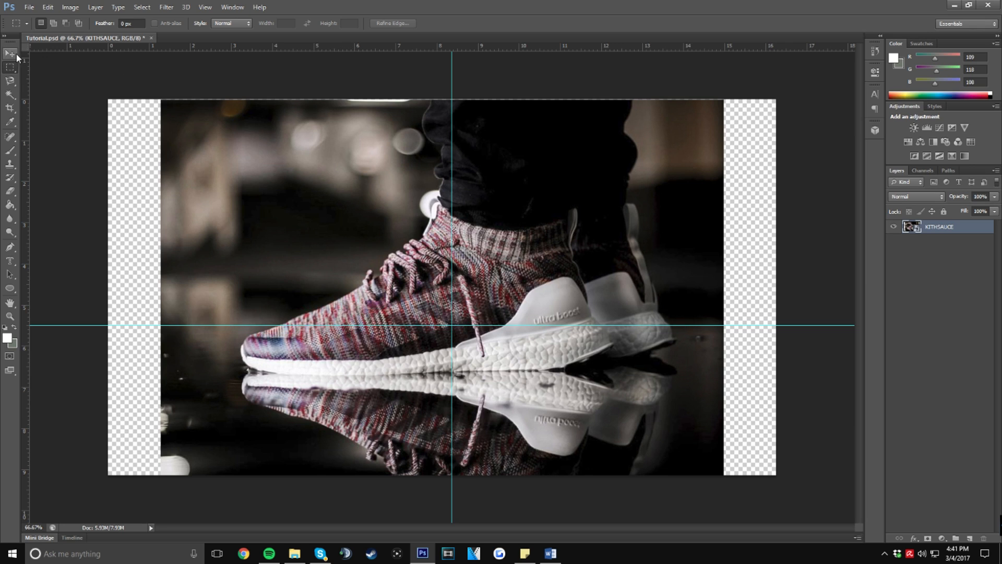
click(11, 52)
drag(451, 87, 16, 60)
drag(308, 324, 289, 6)
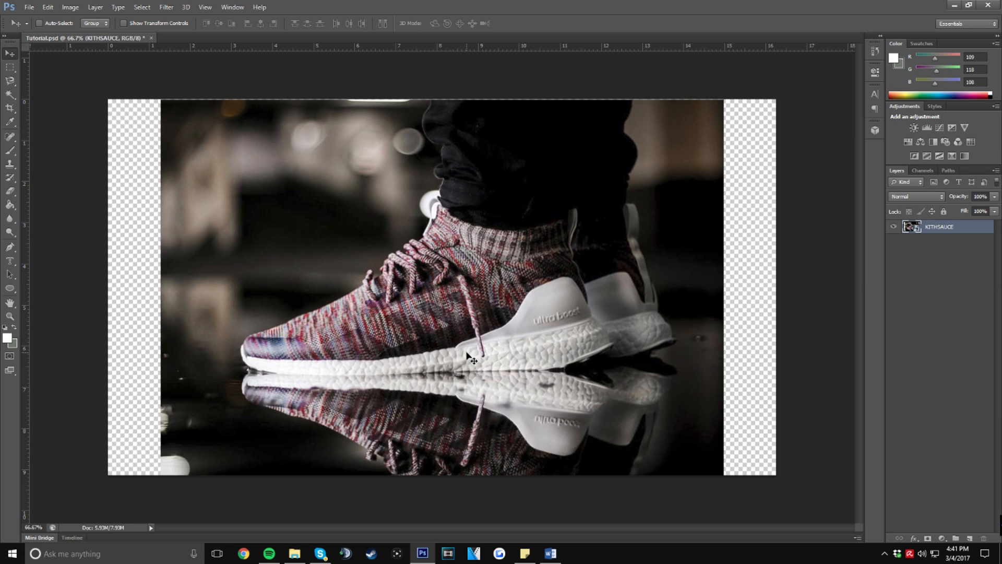
Step: Try stretching the KITHSAUCE image out of proportion with Free Transform, and cancel the transformation
key(ctrl+t)
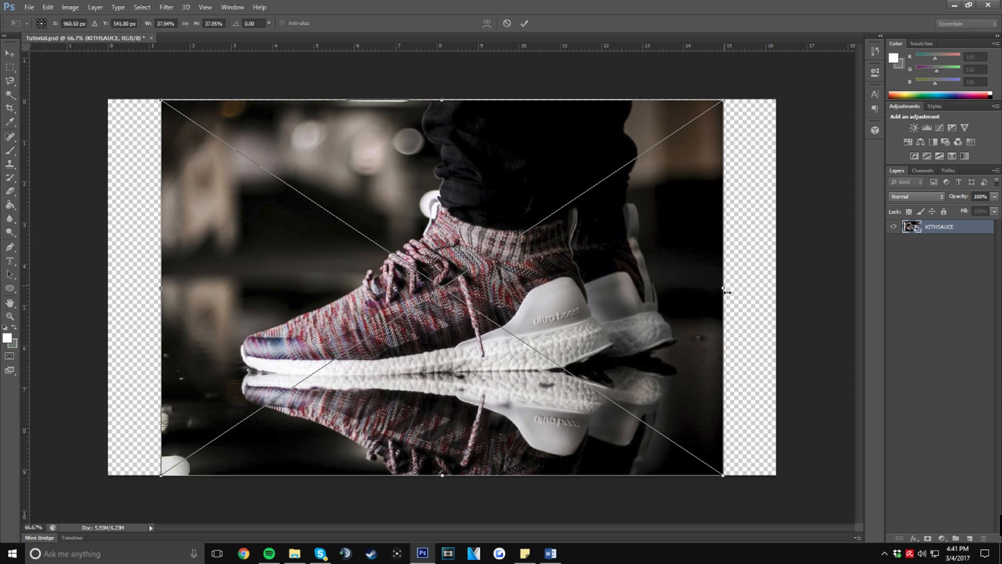
drag(727, 292, 780, 290)
drag(159, 288, 97, 287)
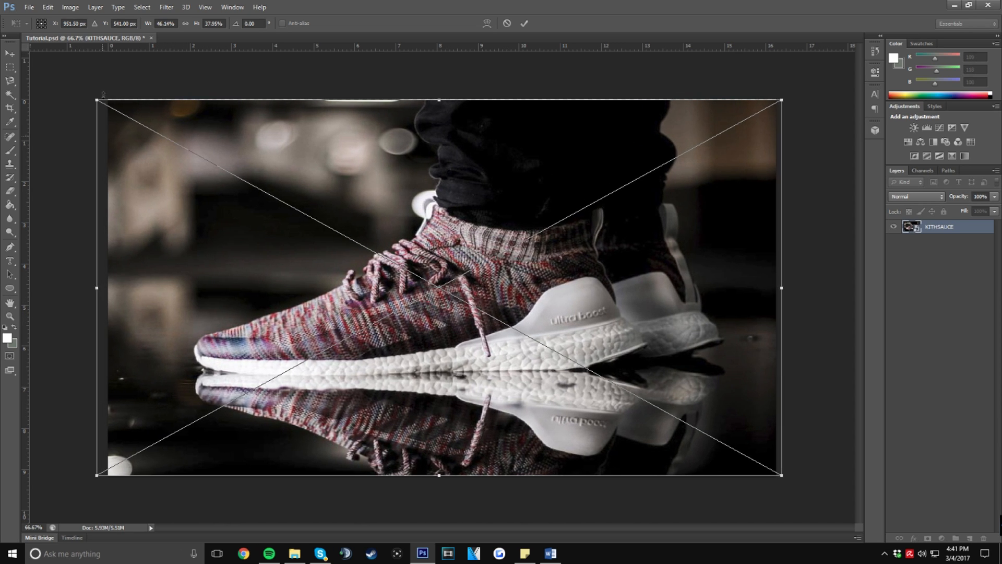
drag(95, 100, 68, 52)
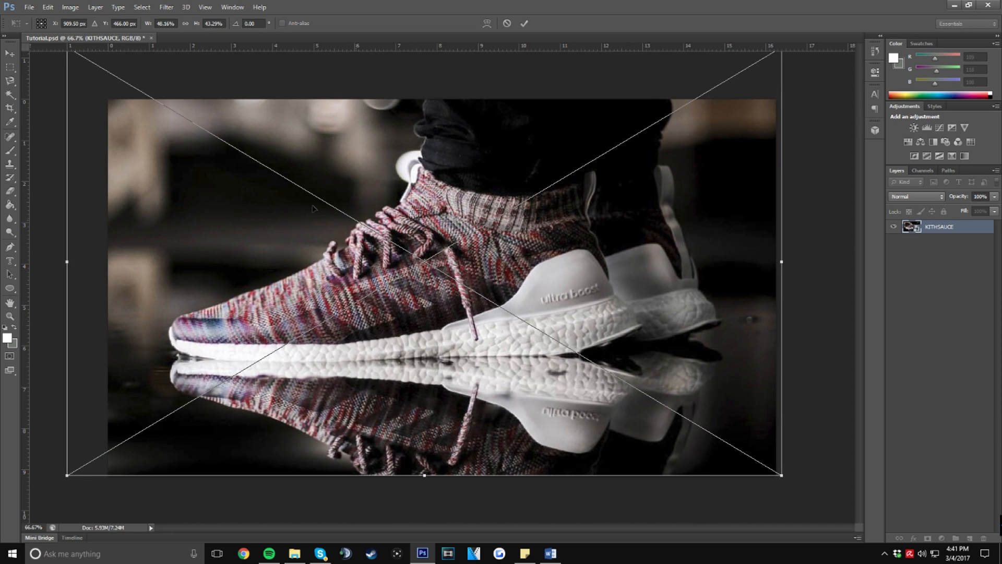
drag(67, 260, 132, 314)
drag(445, 478, 447, 558)
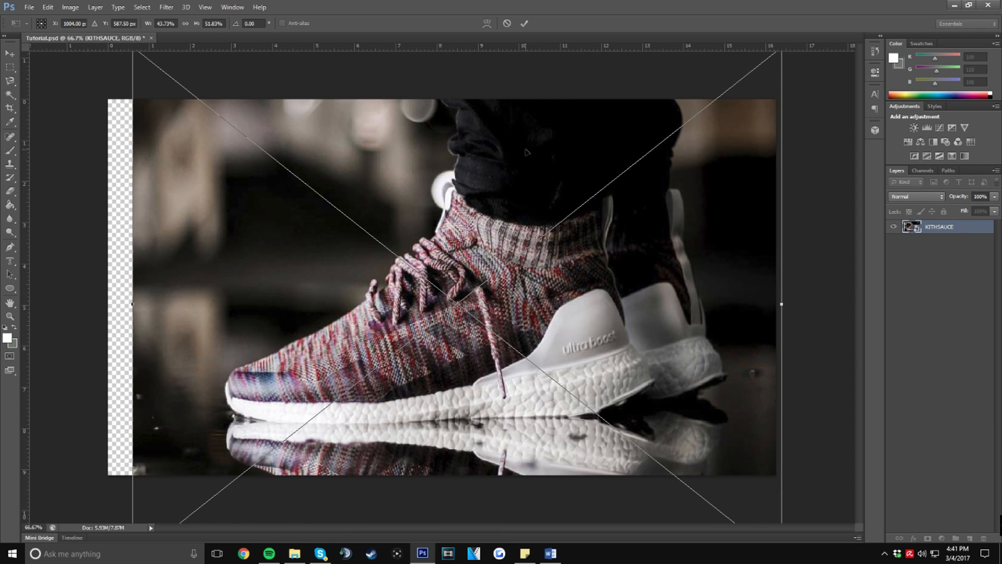
click(508, 23)
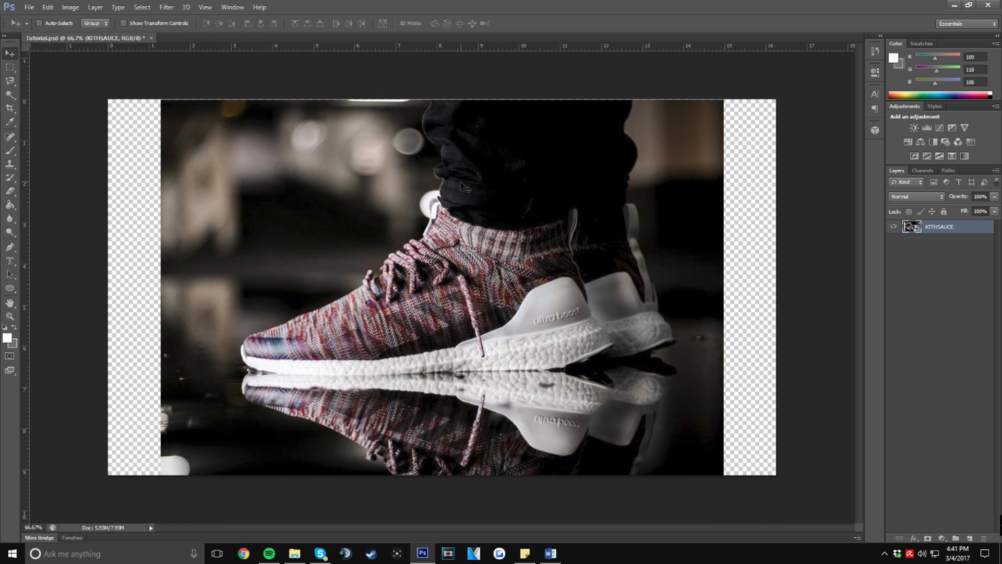
Step: Enlarge the KITHSAUCE image proportionally with Free Transform until it covers the whole canvas, and commit the transformation
key(ctrl+t)
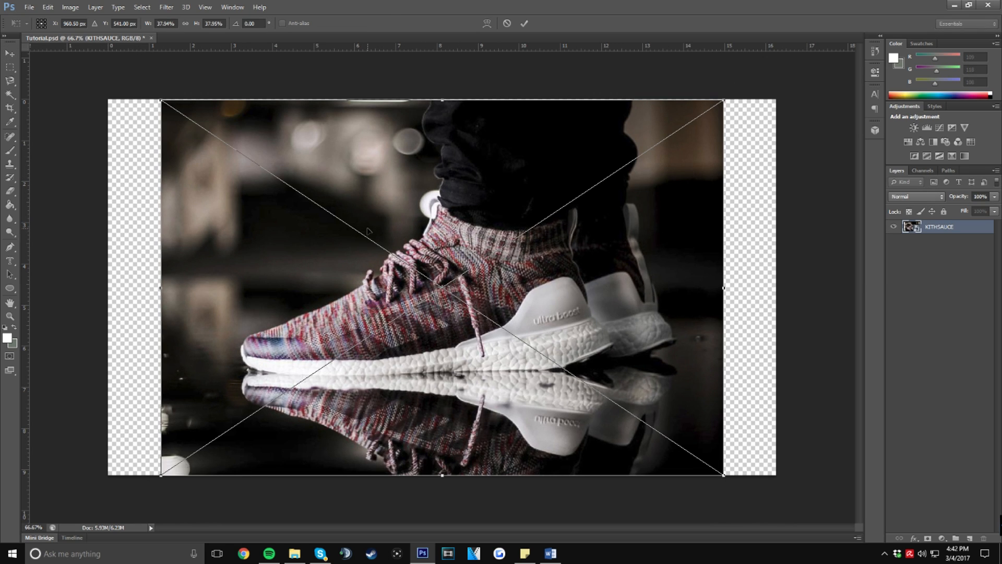
drag(161, 100, 80, 52)
drag(721, 476, 796, 522)
click(526, 25)
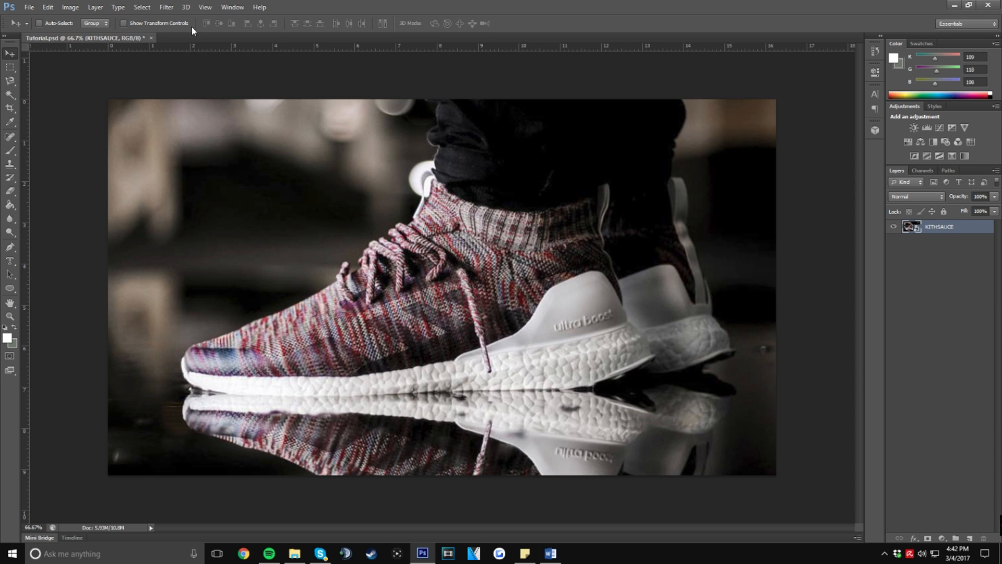
Step: Check the image adjustments available for the KITHSAUCE layer and rasterize the layer
click(99, 8)
mouse_move(72, 7)
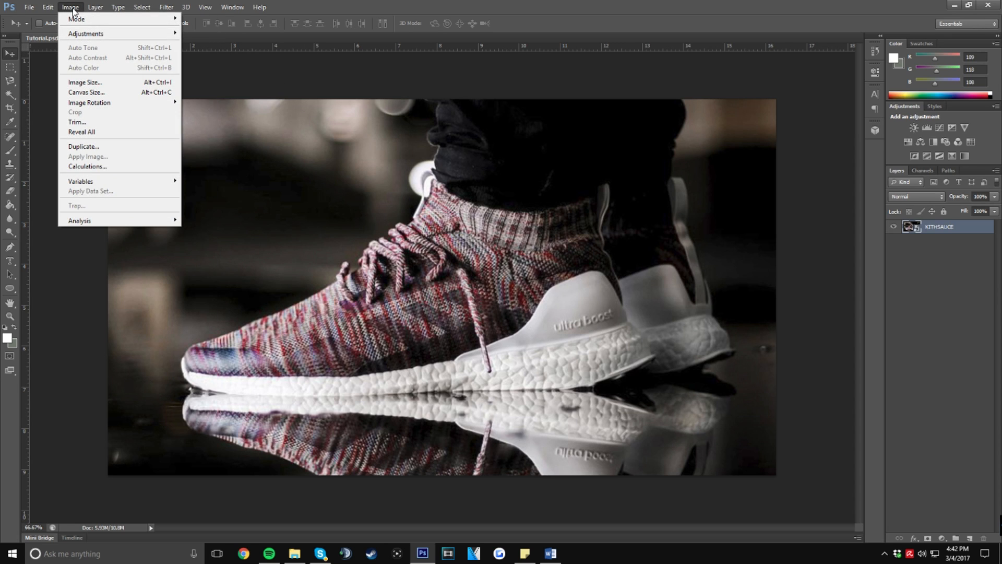
mouse_move(88, 33)
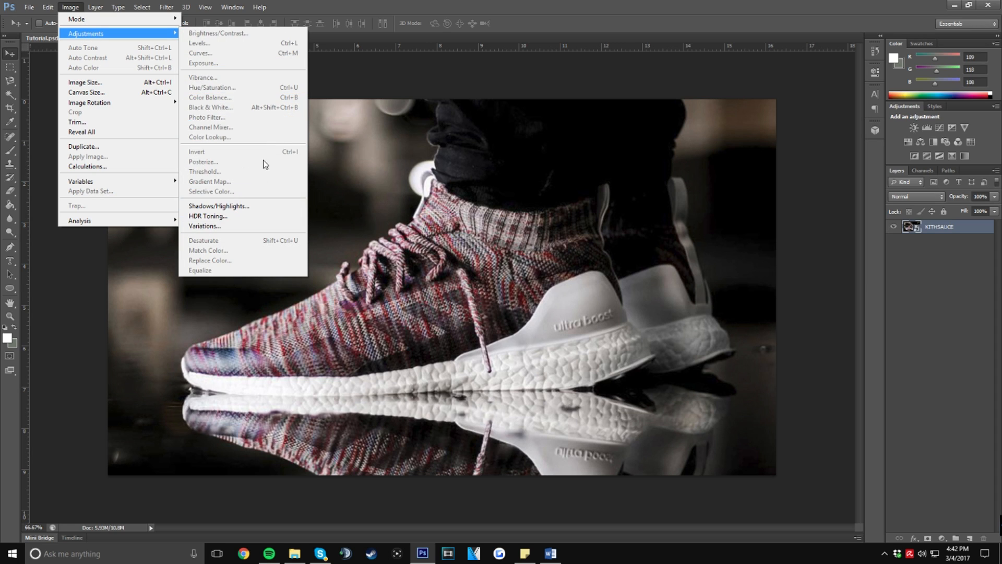
click(402, 70)
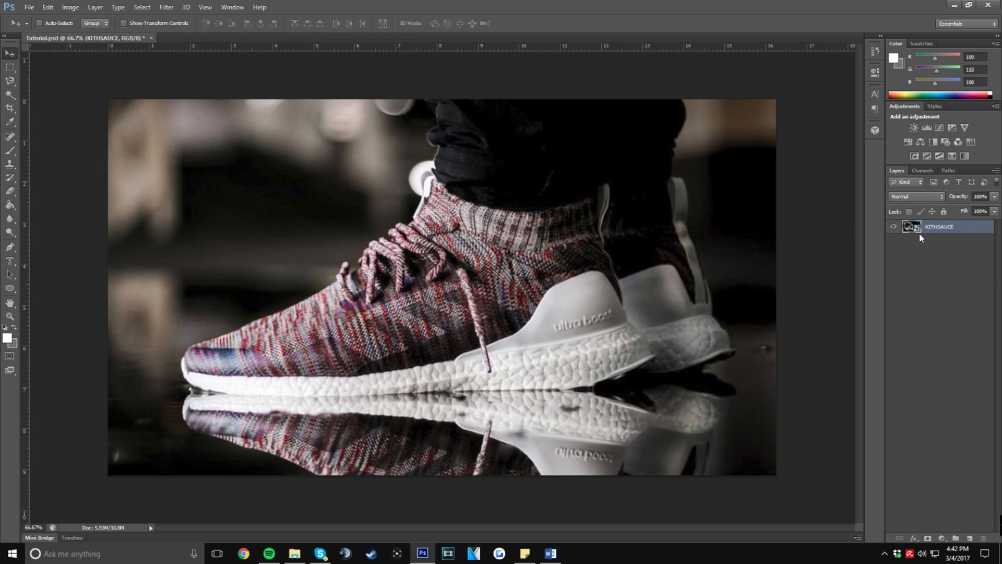
right_click(966, 232)
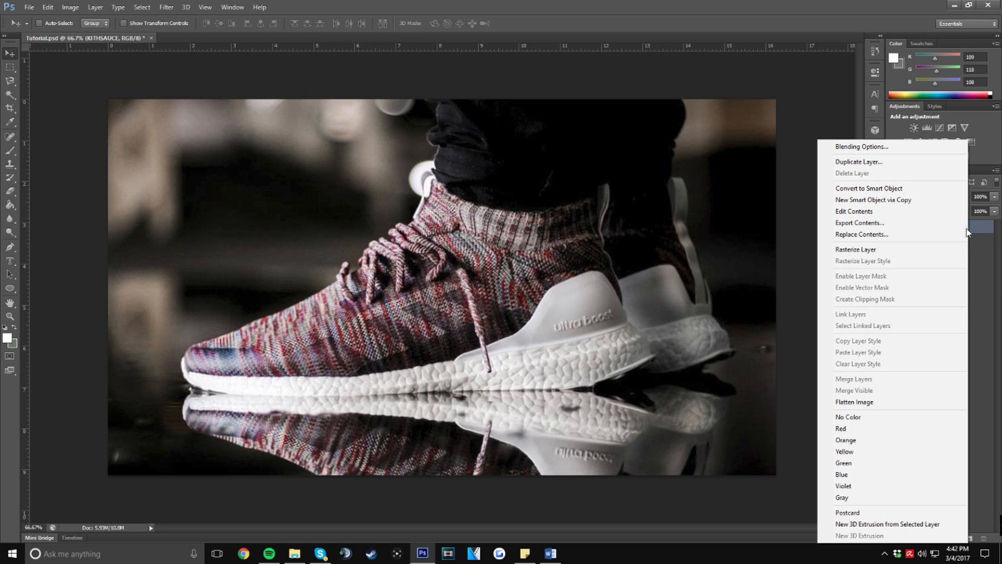
click(939, 253)
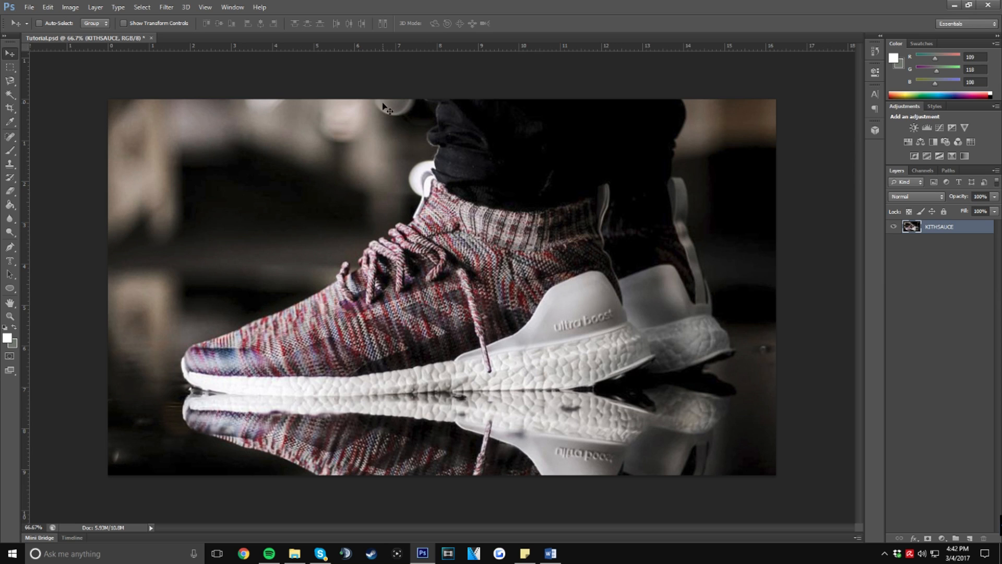
Step: Try a Hue/Saturation adjustment on the shoe with hue +101, saturation +19 and lightness +1, and cancel it
click(70, 7)
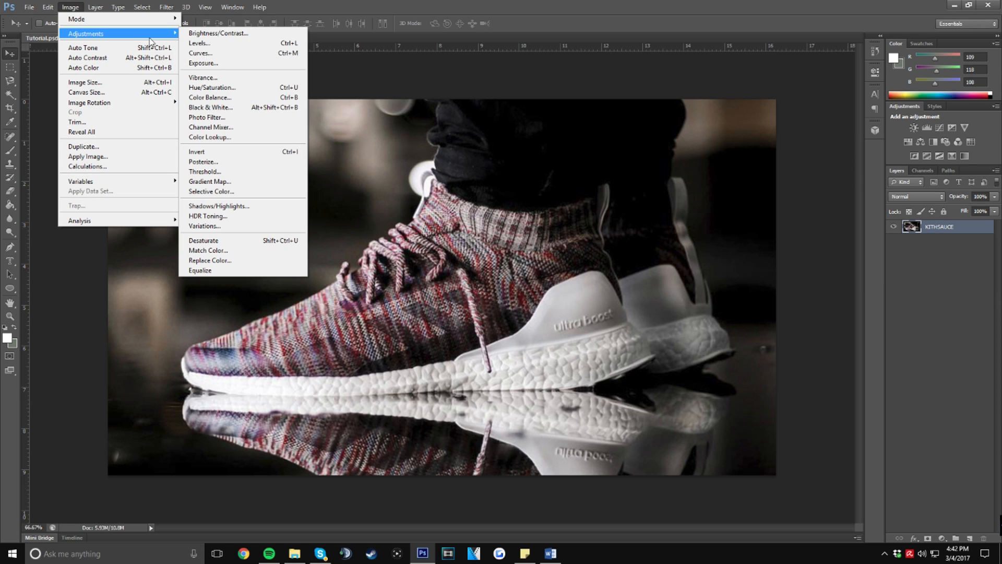
click(266, 87)
drag(254, 145, 156, 81)
mouse_move(186, 168)
mouse_down()
mouse_move(235, 172)
mouse_move(137, 173)
mouse_move(182, 173)
mouse_up()
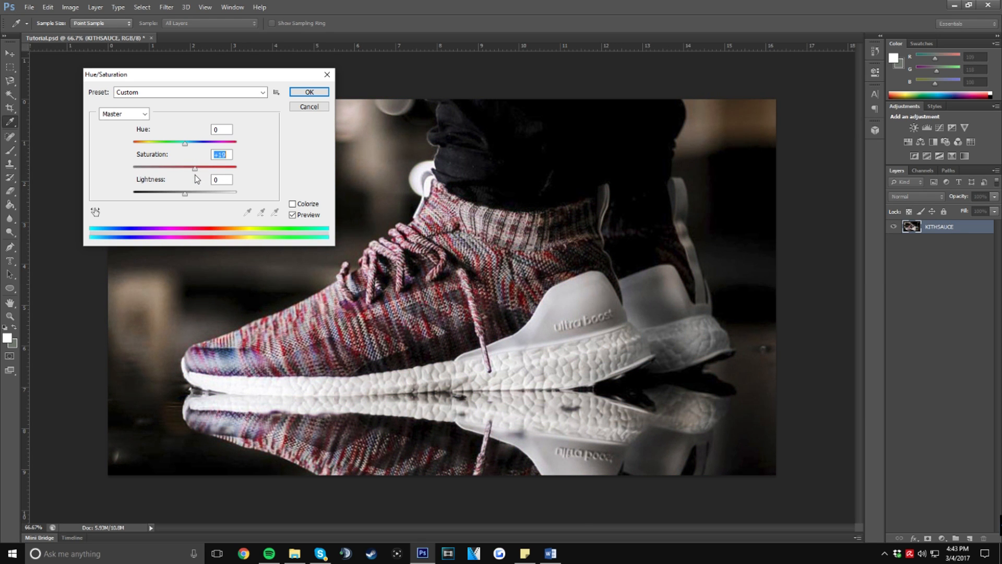
mouse_move(185, 195)
mouse_down()
mouse_move(160, 193)
mouse_move(208, 198)
mouse_move(186, 202)
mouse_up()
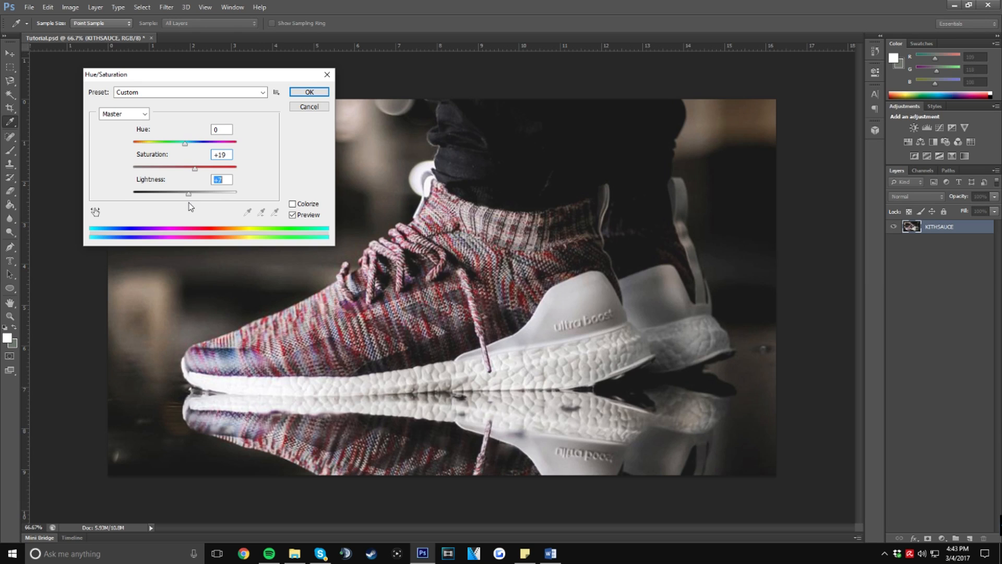
drag(186, 144, 216, 157)
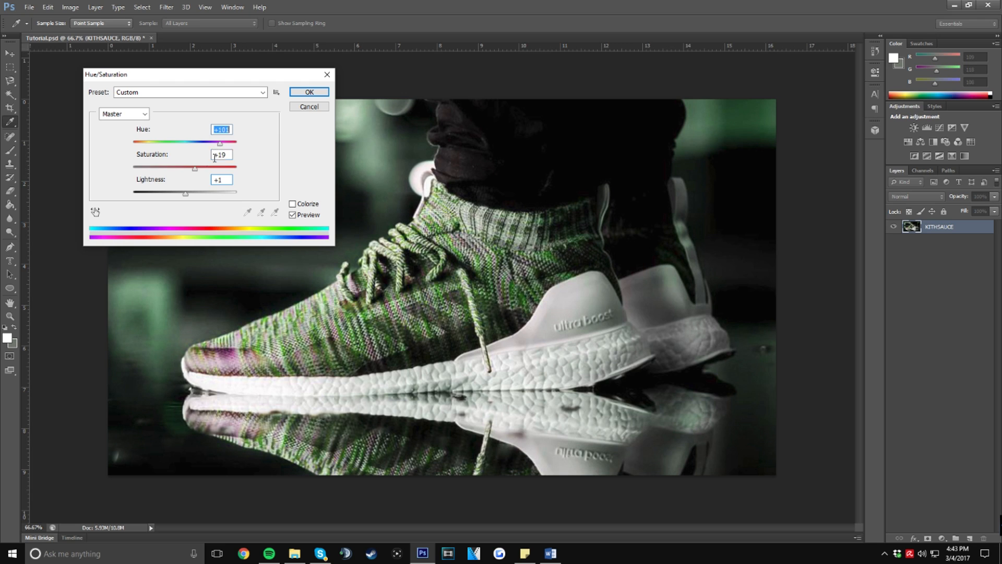
click(305, 107)
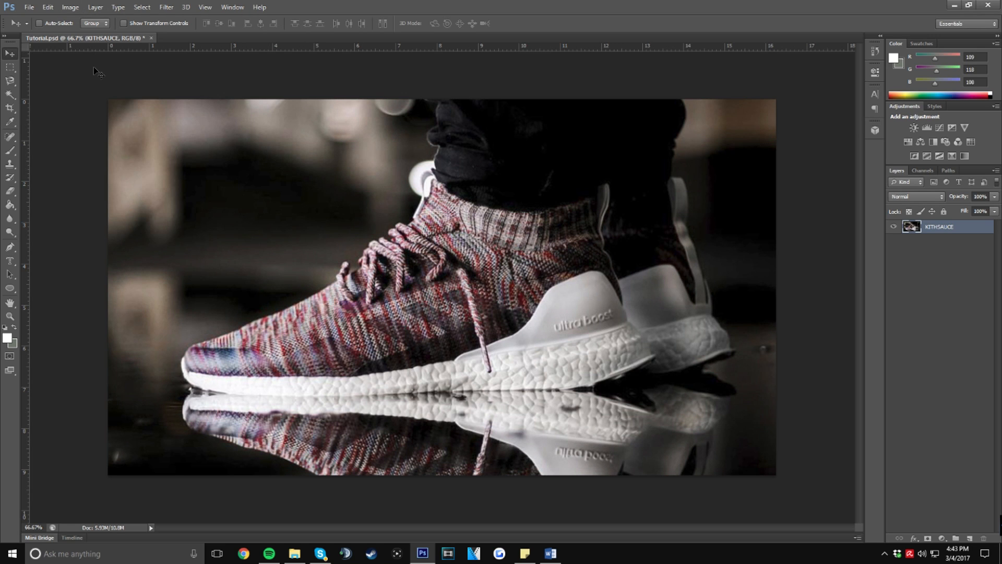
Step: Duplicate the whole image into a new document under the default name
click(71, 8)
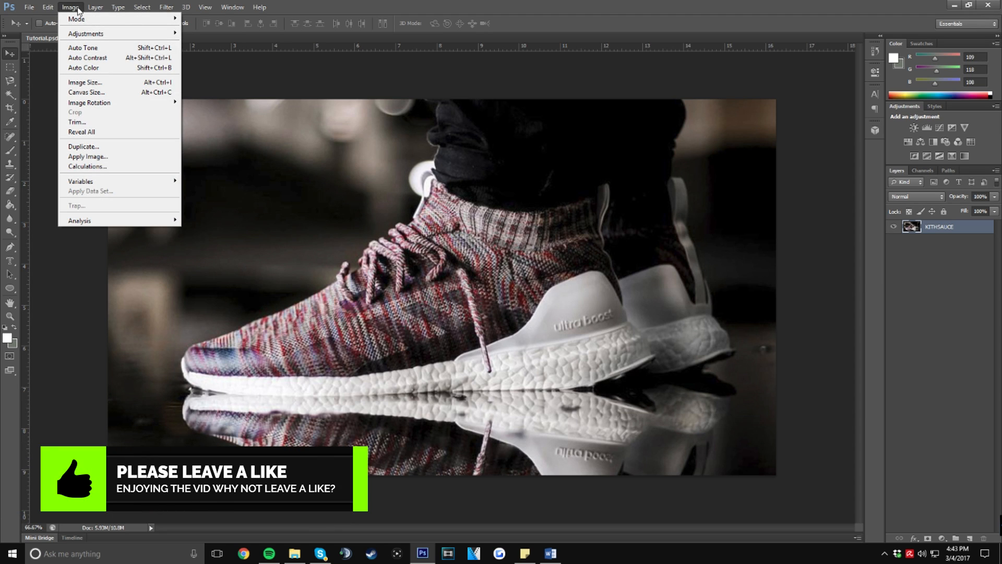
mouse_move(76, 9)
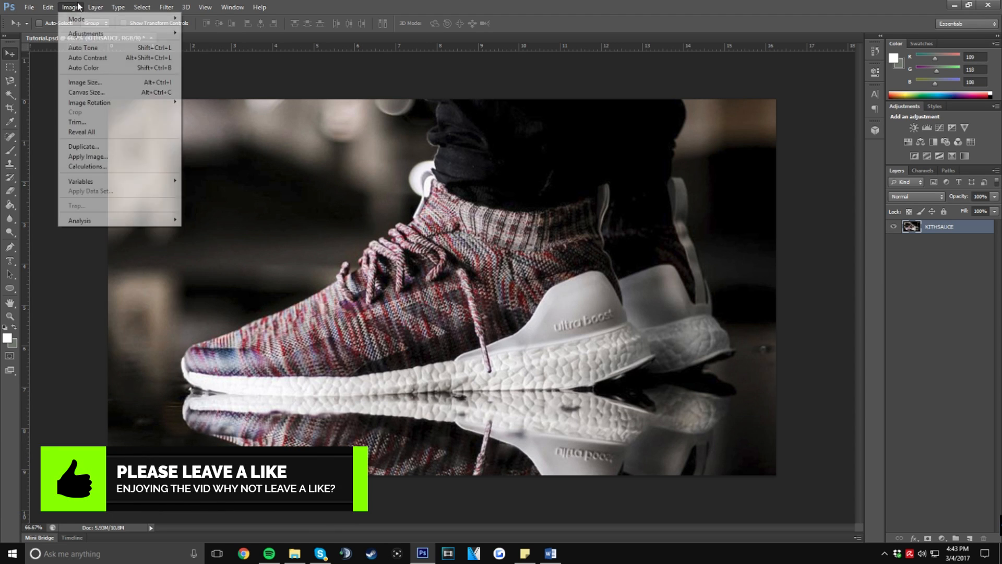
click(83, 146)
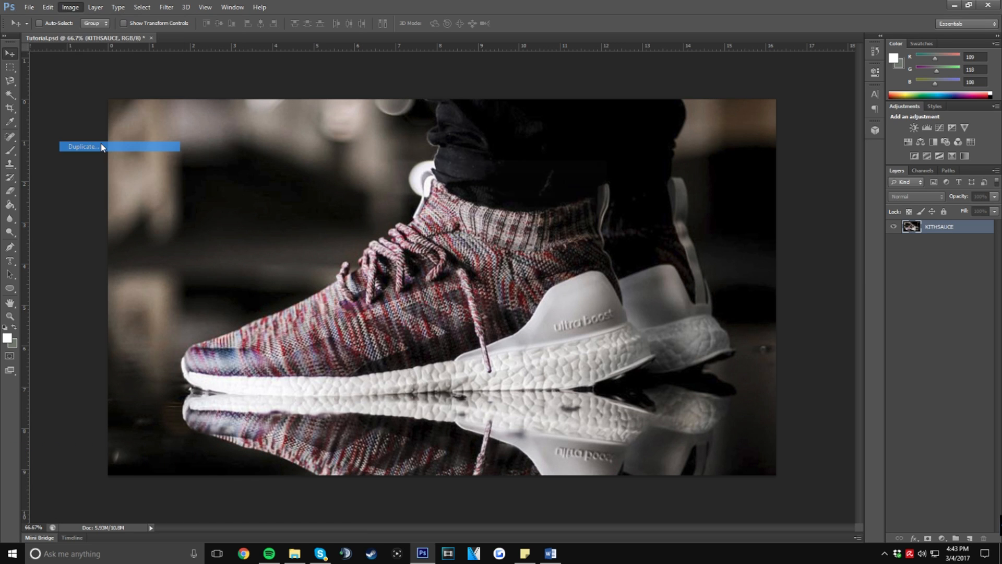
click(587, 184)
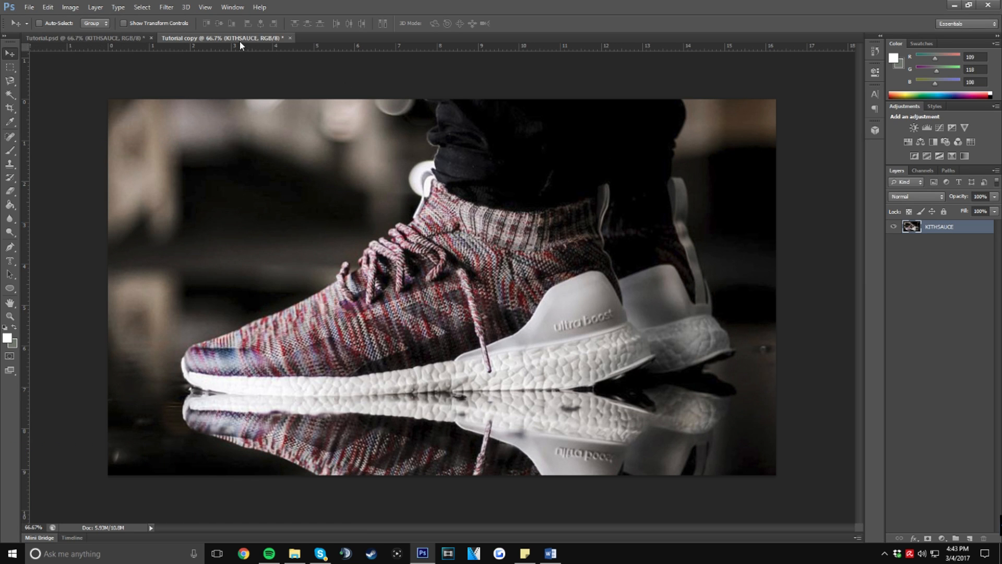
Step: Shift the shoe image within the duplicated document, and close that document without saving its changes
drag(291, 198, 333, 226)
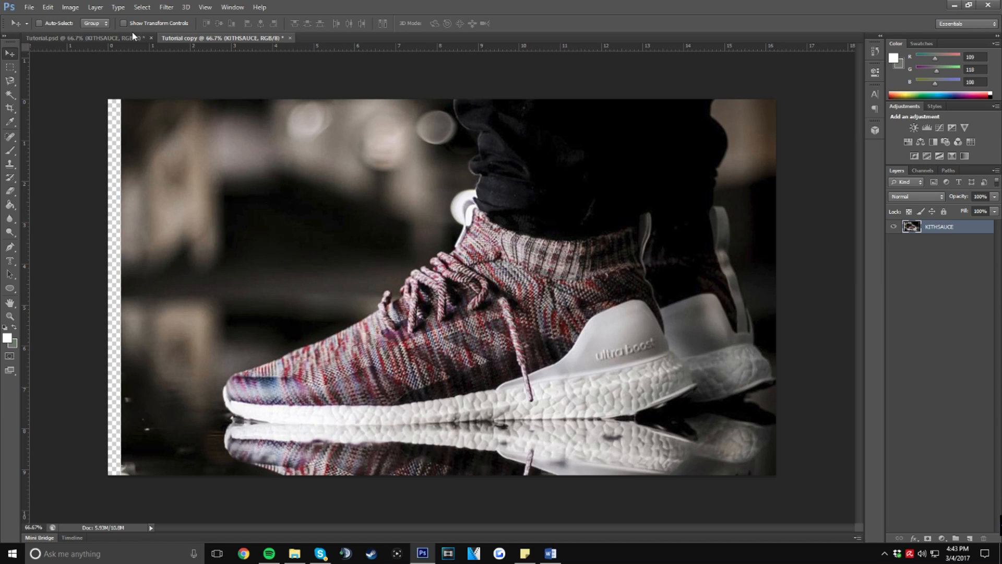
click(291, 38)
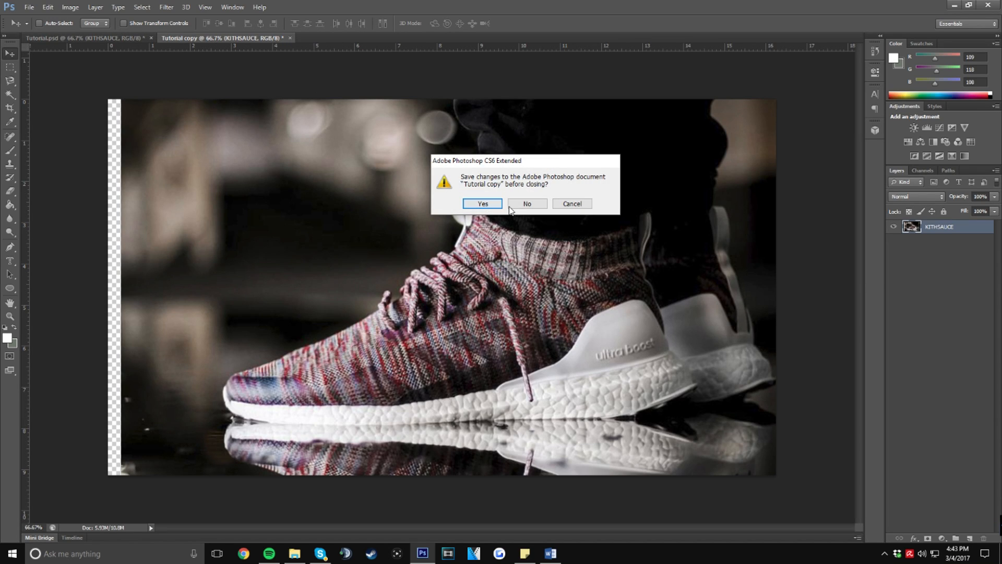
click(525, 203)
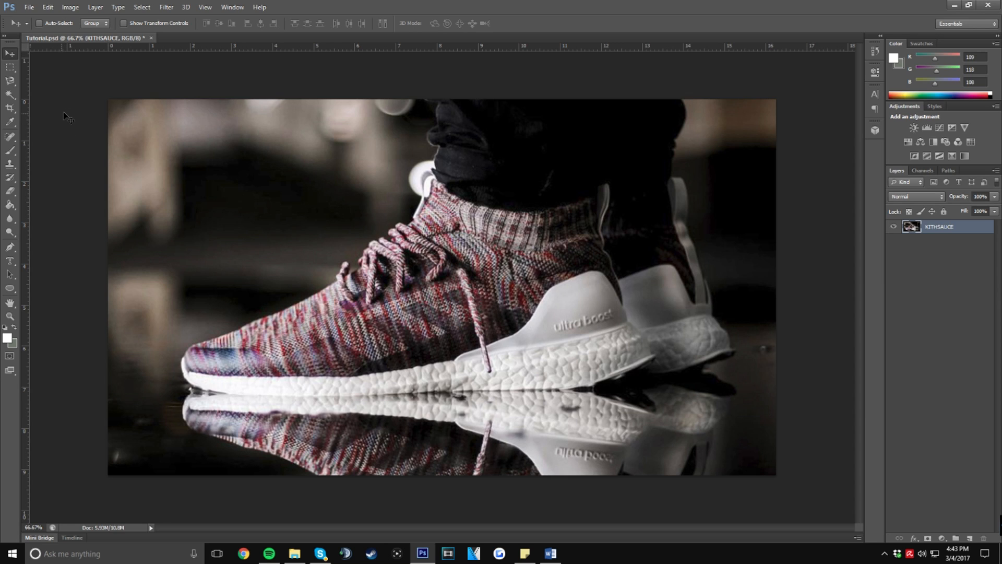
Step: Try a Gaussian Blur on the KITHSAUCE layer at low and very high radii, up to about 106 pixels, and cancel it
click(167, 7)
mouse_move(248, 112)
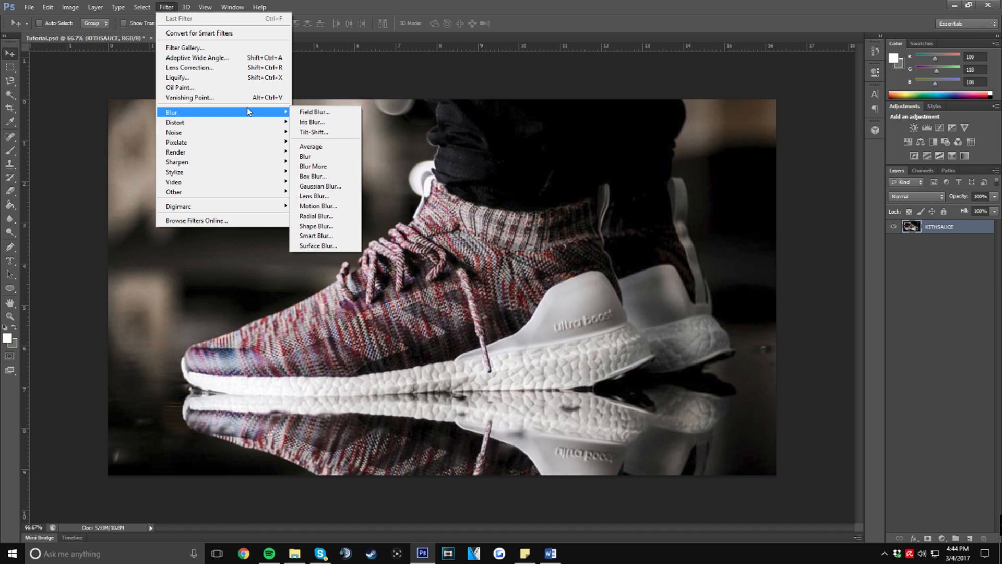
click(342, 187)
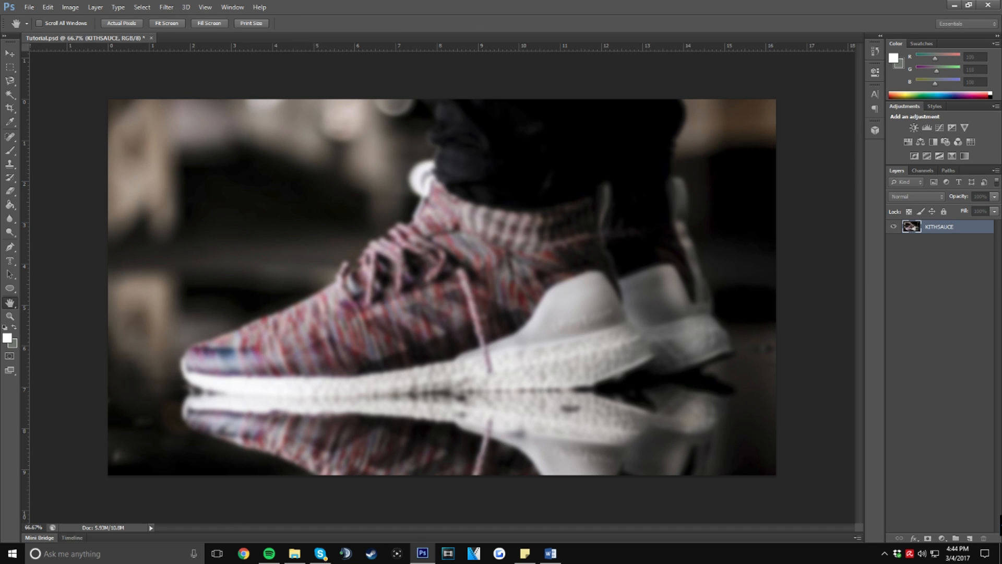
drag(278, 136, 174, 78)
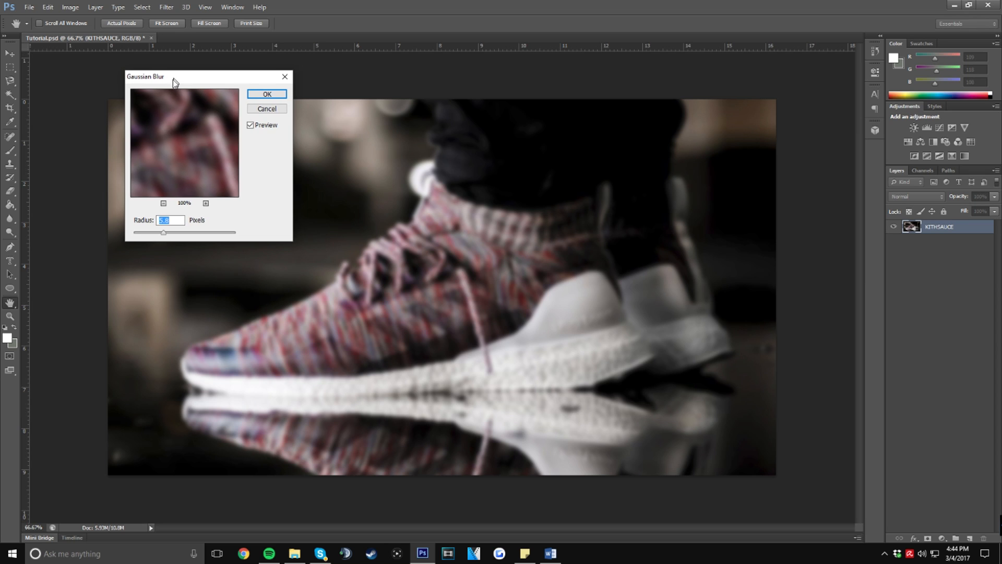
drag(166, 232, 131, 237)
click(143, 234)
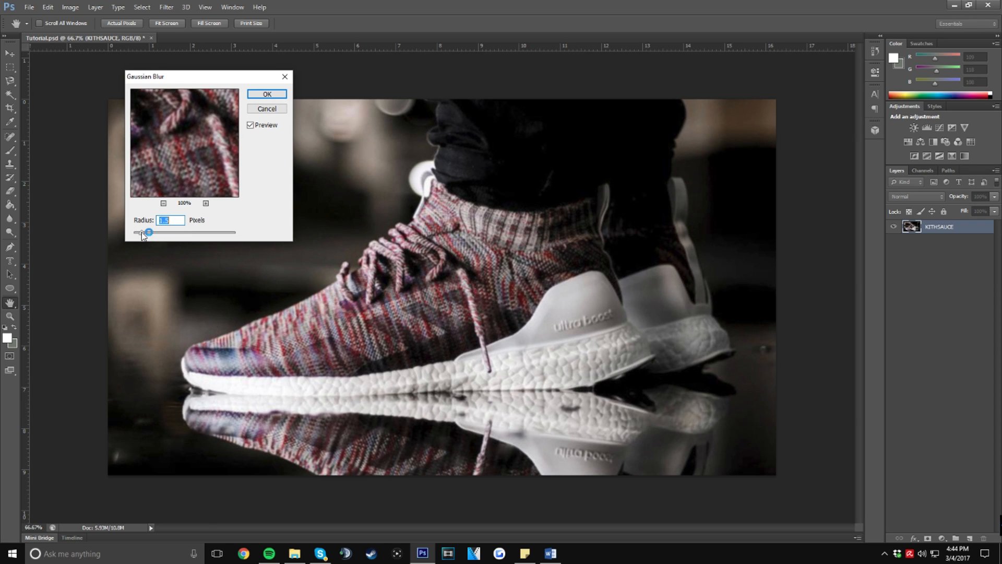
drag(143, 235, 200, 235)
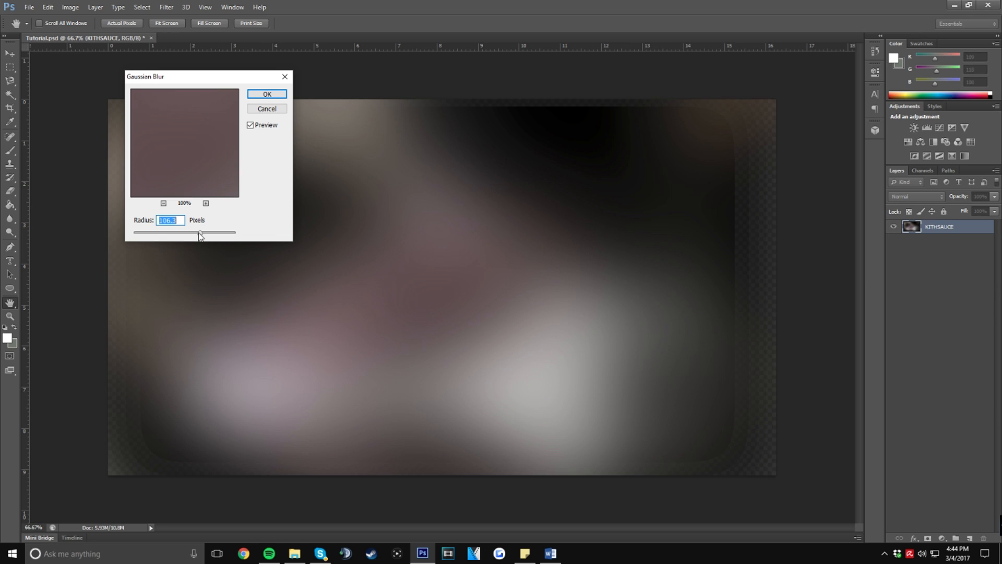
drag(199, 234, 163, 238)
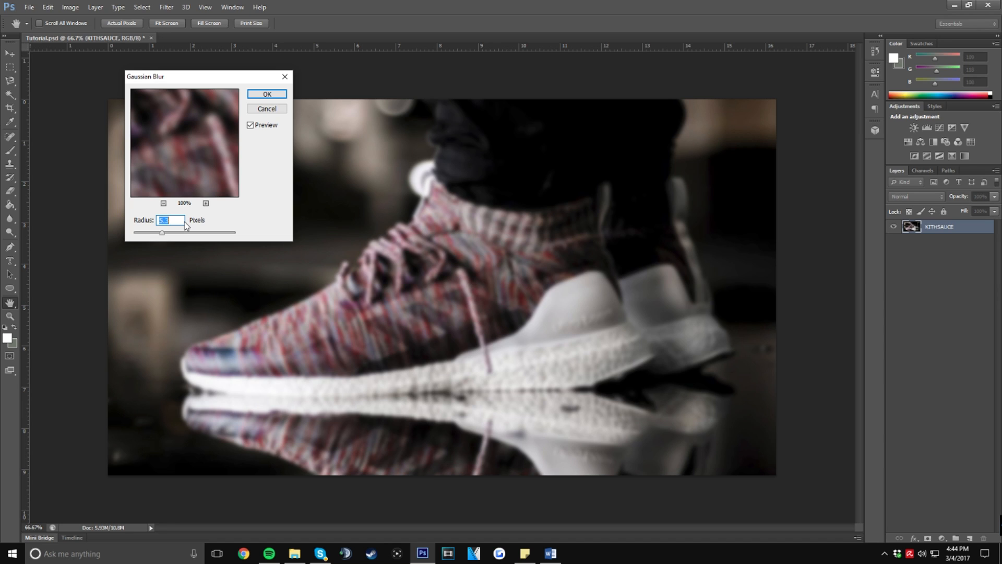
click(265, 109)
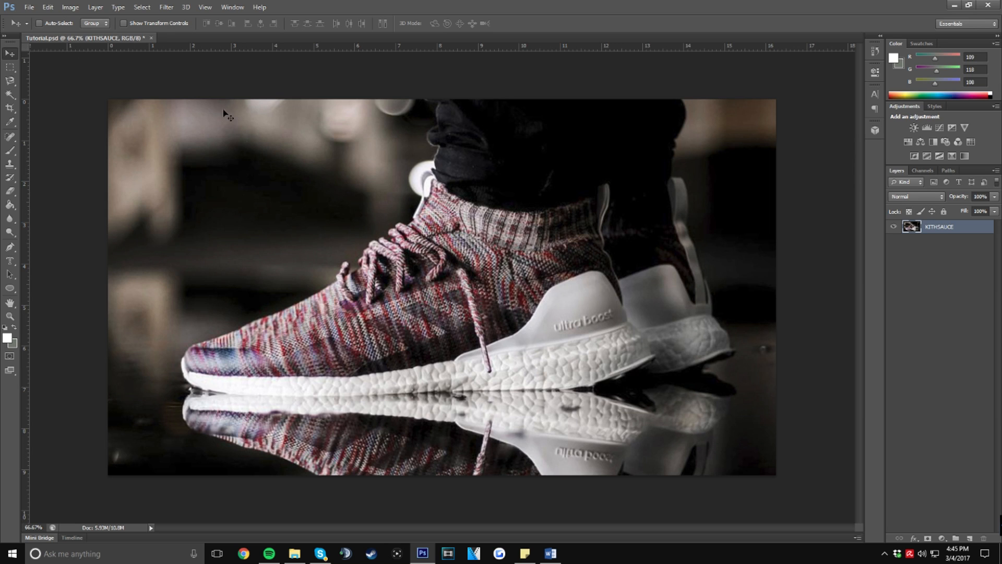
Step: Place Pewdiepie-disney.png from the Desktop folder into the document, shift it over the front of the shoe, and commit the placement
click(294, 553)
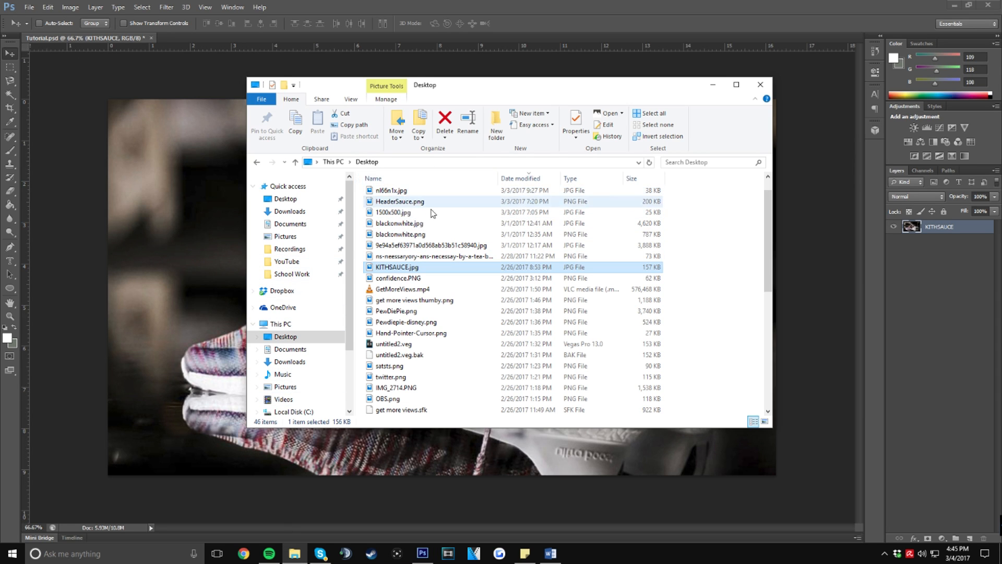
click(397, 360)
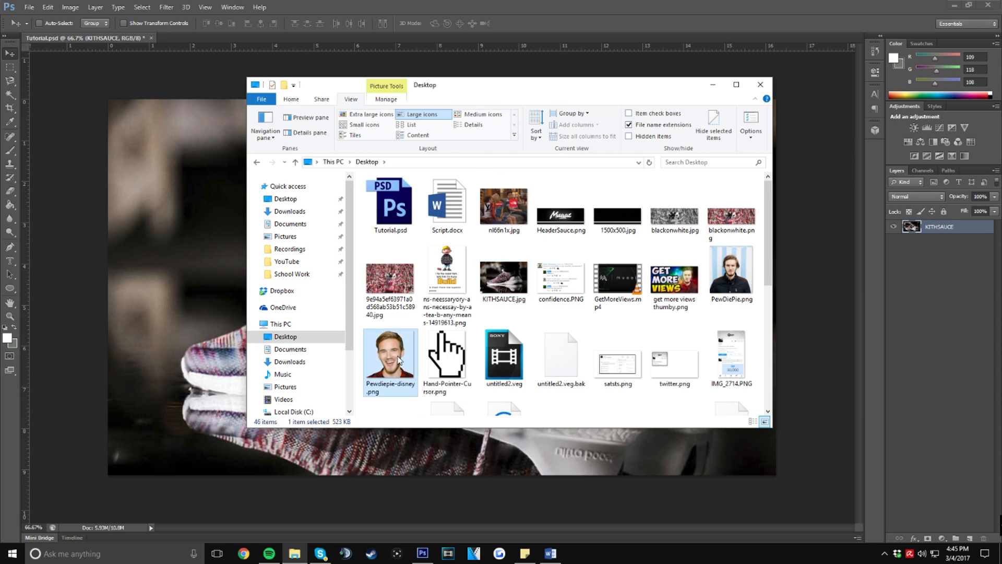
drag(397, 360, 186, 274)
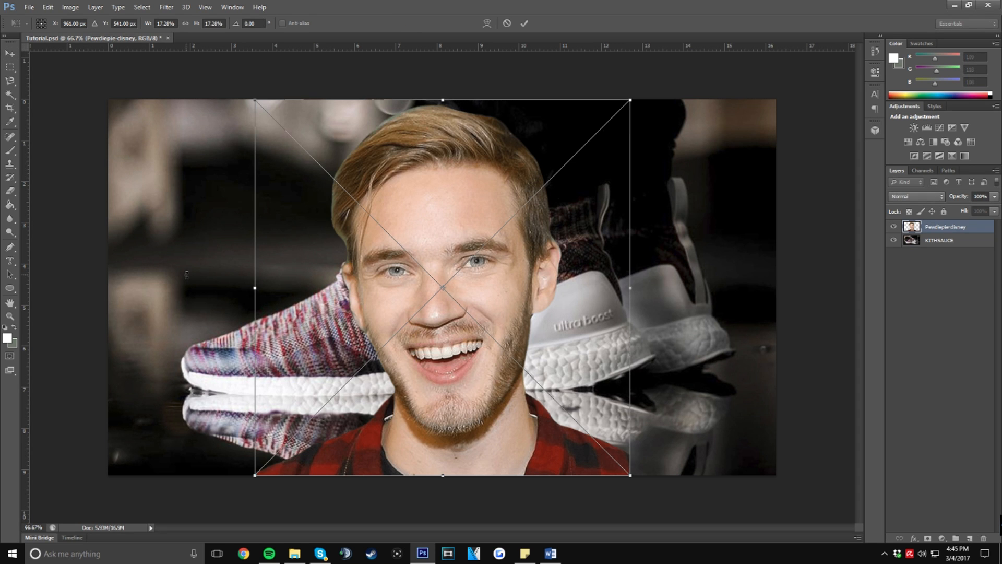
drag(523, 284, 377, 274)
click(524, 23)
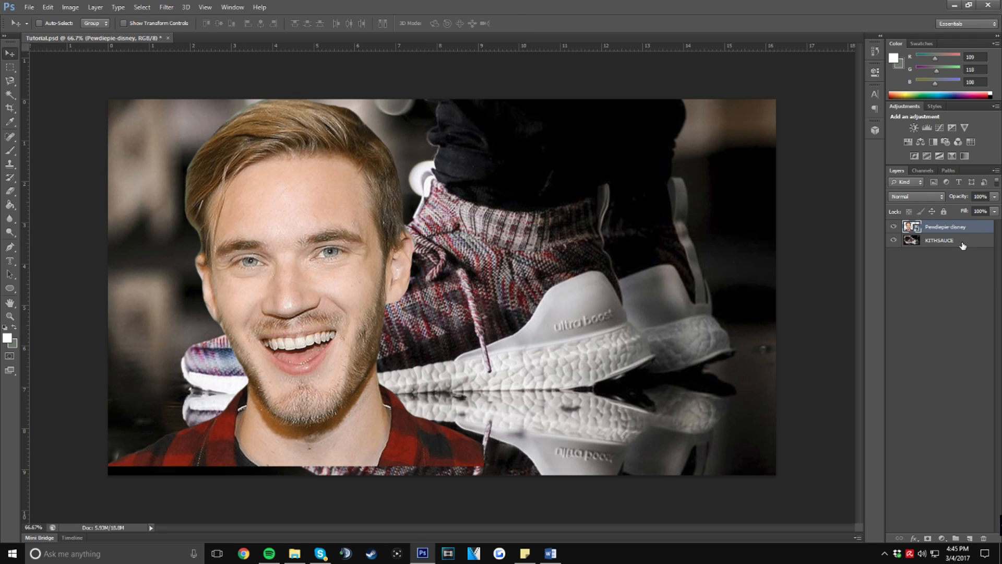
Step: Put the Pewdiepie-disney layer below KITHSAUCE, nudge the shoe image to the right, and bring Pewdiepie-disney back on top
drag(973, 229, 977, 245)
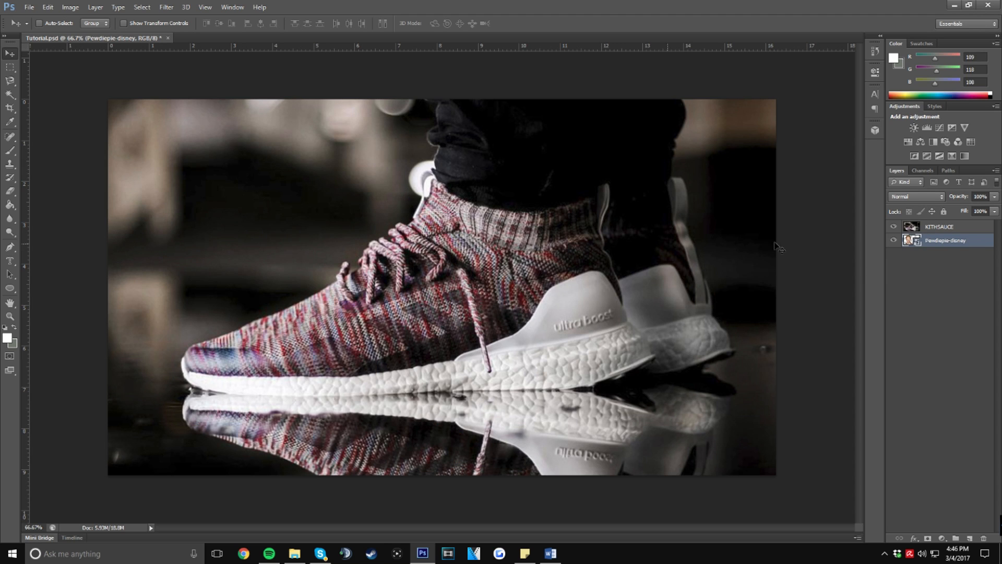
click(981, 226)
drag(316, 207, 344, 210)
drag(974, 241, 974, 230)
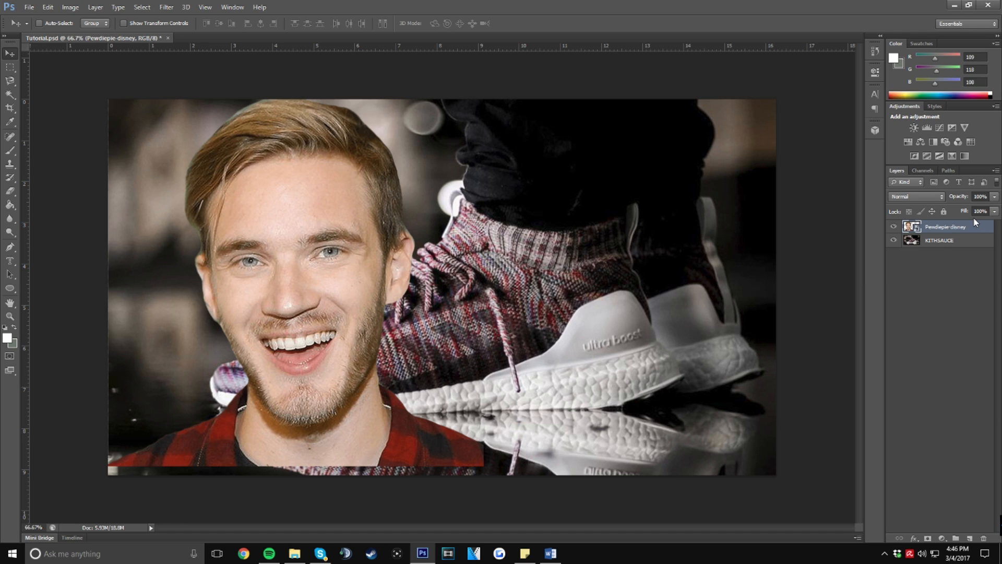
Step: Place the red crowd JPG from the Desktop folder into the document, lower it to the bottom half of the canvas, and commit it
click(294, 553)
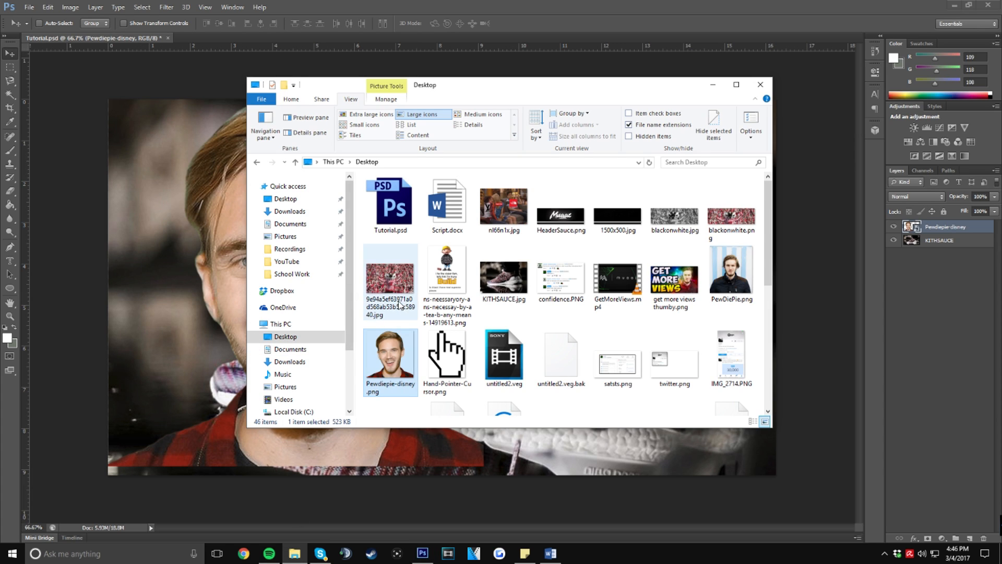
drag(398, 301, 195, 239)
drag(427, 237, 407, 422)
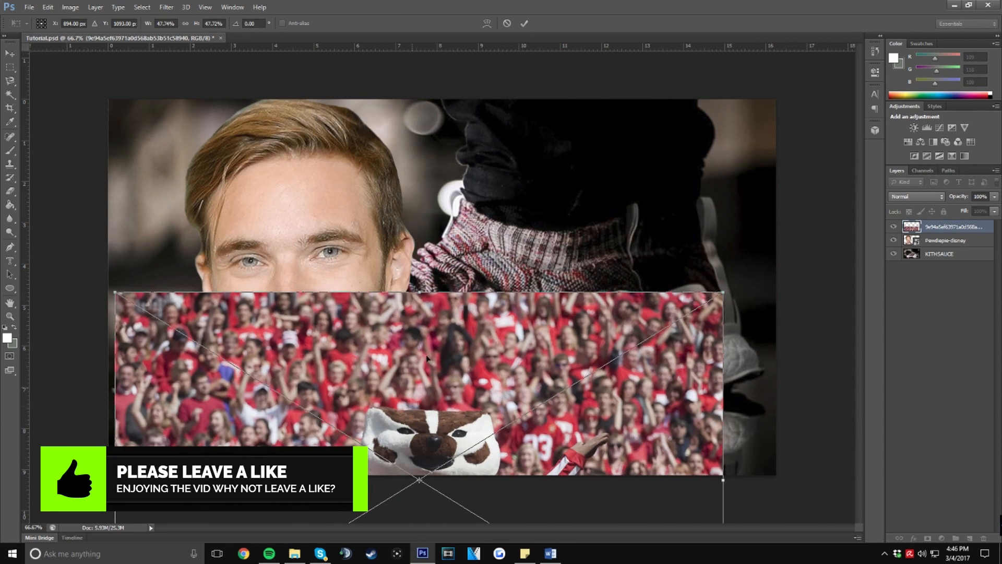
click(524, 24)
Step: Stack the Pewdiepie-disney layer above the crowd layer, and shift the crowd image right and slightly up behind the portrait
drag(980, 241, 971, 225)
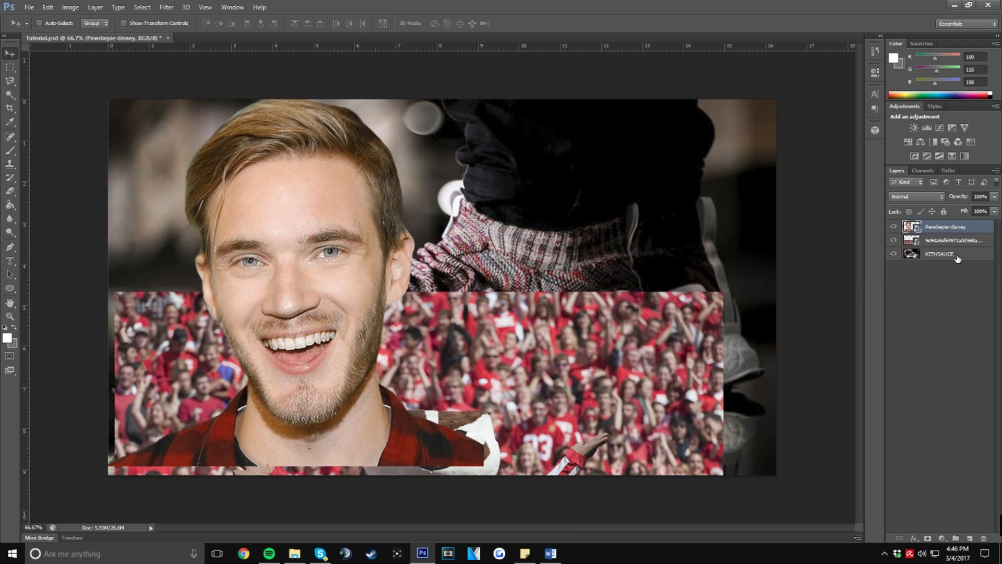
click(951, 240)
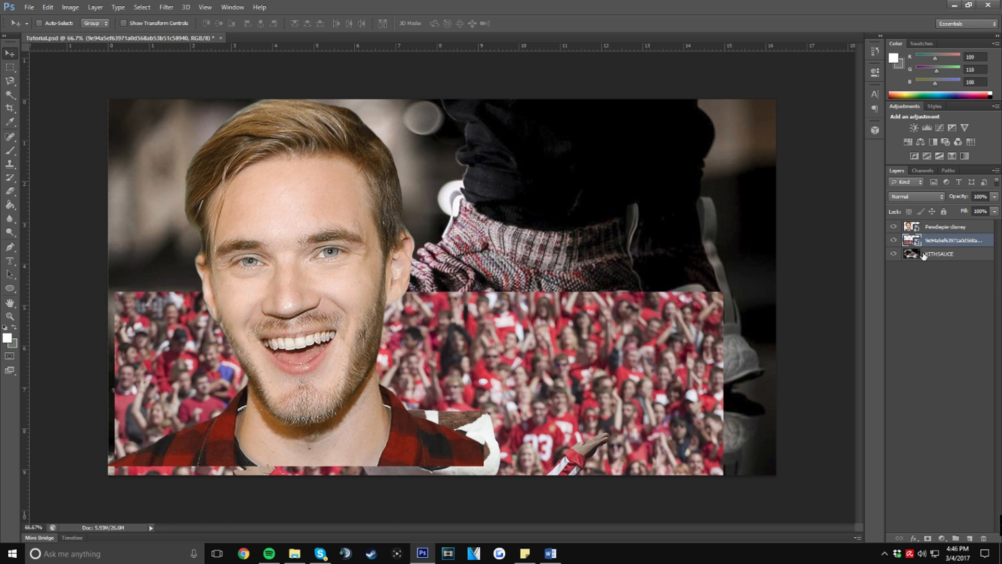
drag(595, 390, 703, 359)
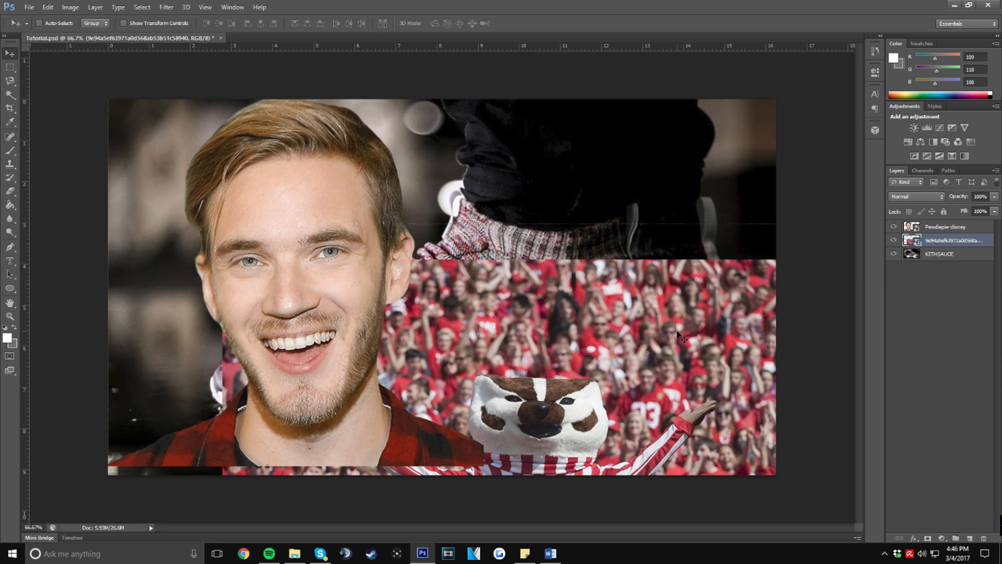
Step: Delete the crowd and Pewdiepie-disney layers, and shift the shoe image slightly left and up
drag(955, 241, 984, 538)
drag(981, 229, 984, 539)
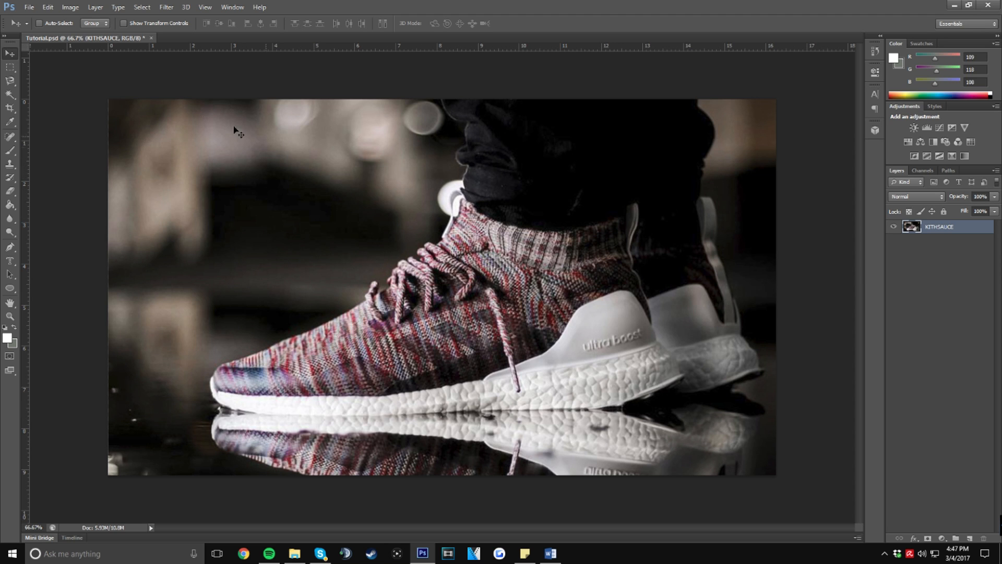
drag(569, 261, 527, 250)
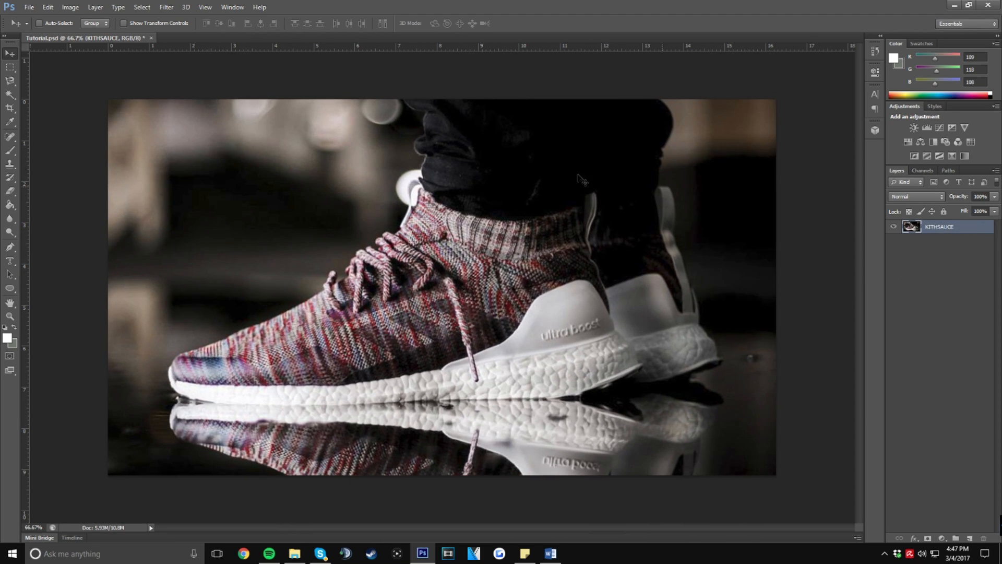
Step: Select the lower part of the front shoe with the Rectangular Marquee tool, and cut it out of the KITHSAUCE layer
click(10, 67)
mouse_move(164, 137)
mouse_down()
mouse_move(454, 381)
mouse_move(480, 353)
mouse_up()
key(ctrl+d)
drag(162, 296, 609, 409)
click(70, 7)
mouse_move(47, 7)
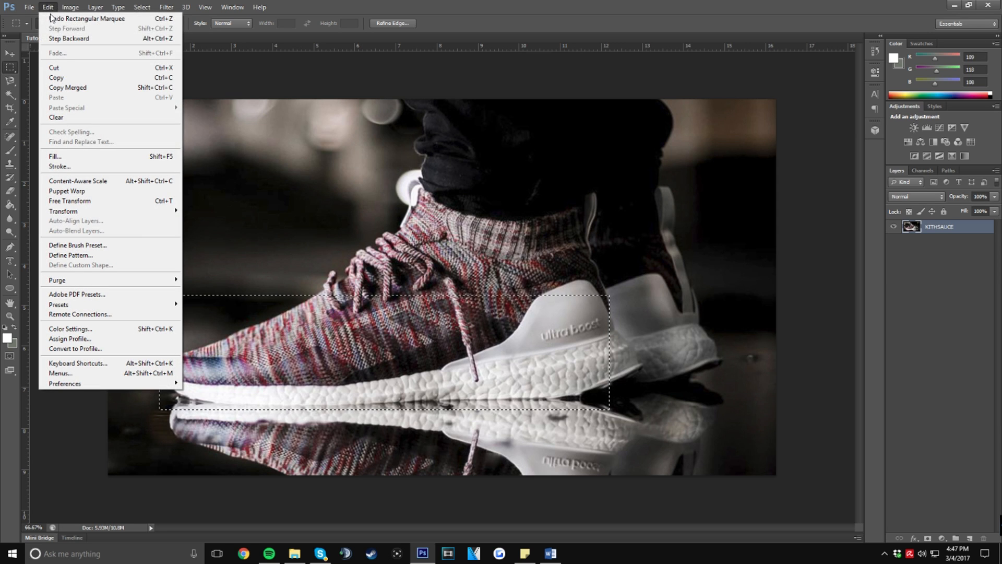
click(54, 68)
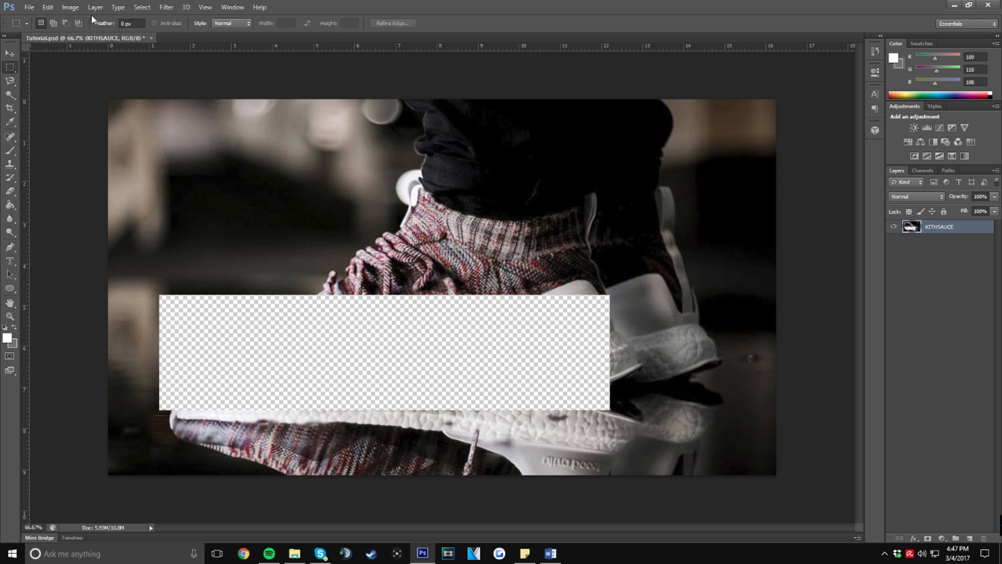
Step: Paste the cut shoe section as a new layer, and move it around the canvas and back over the gap it left
click(48, 7)
click(110, 98)
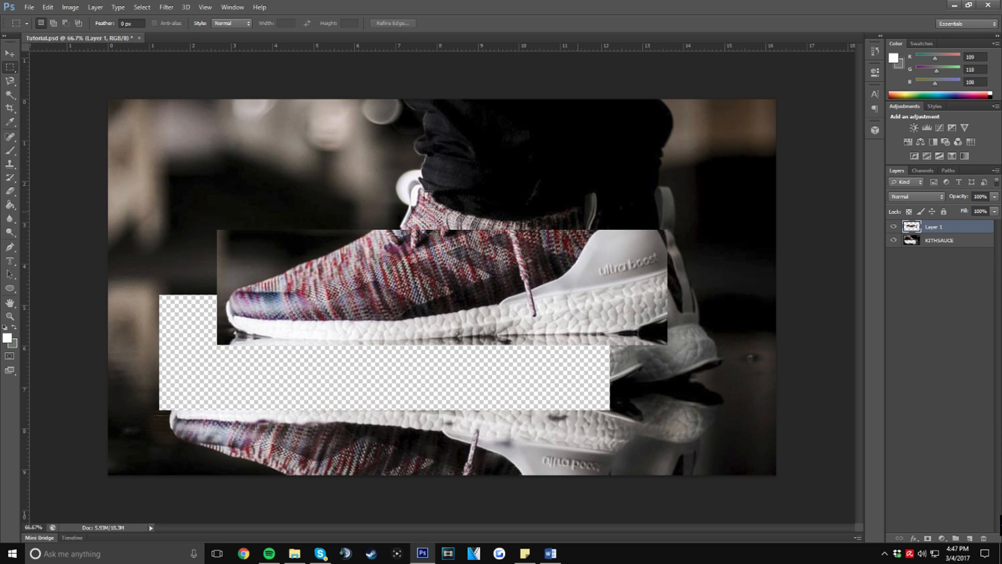
click(10, 54)
drag(445, 298, 336, 194)
drag(452, 182, 500, 353)
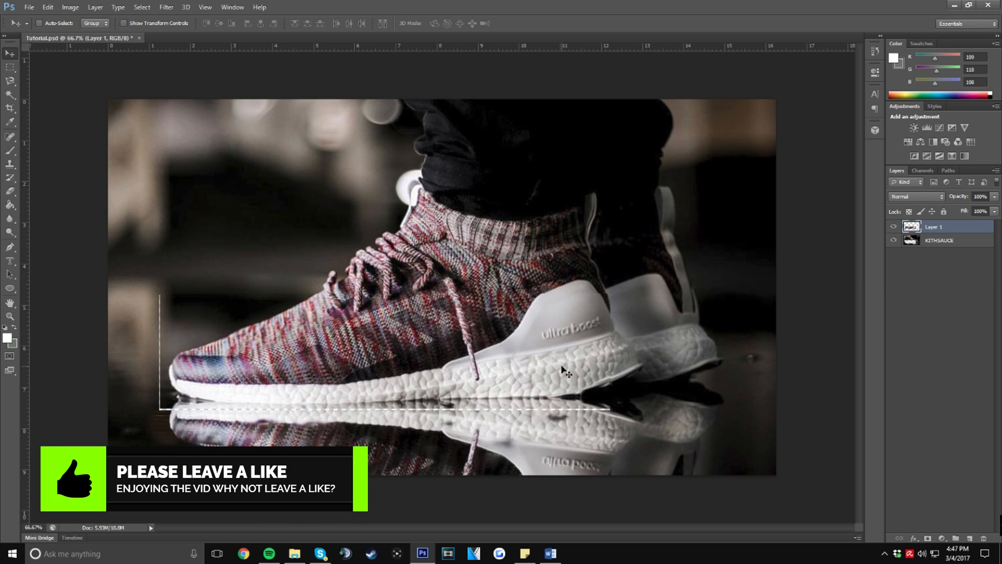
Step: Undo the moves, the paste and the cut of the shoe section, and clear the rectangular selection
click(48, 9)
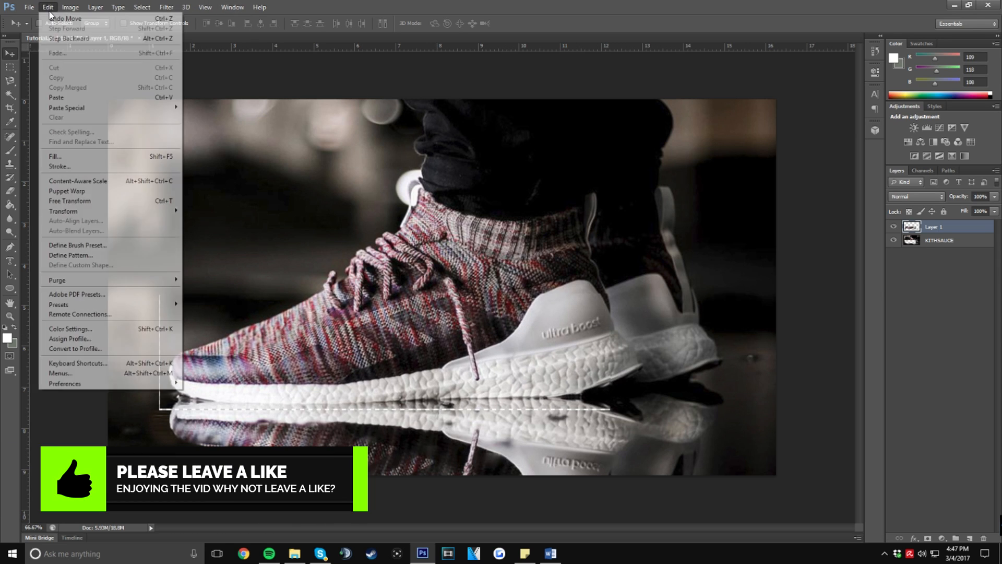
click(61, 39)
click(49, 9)
click(61, 38)
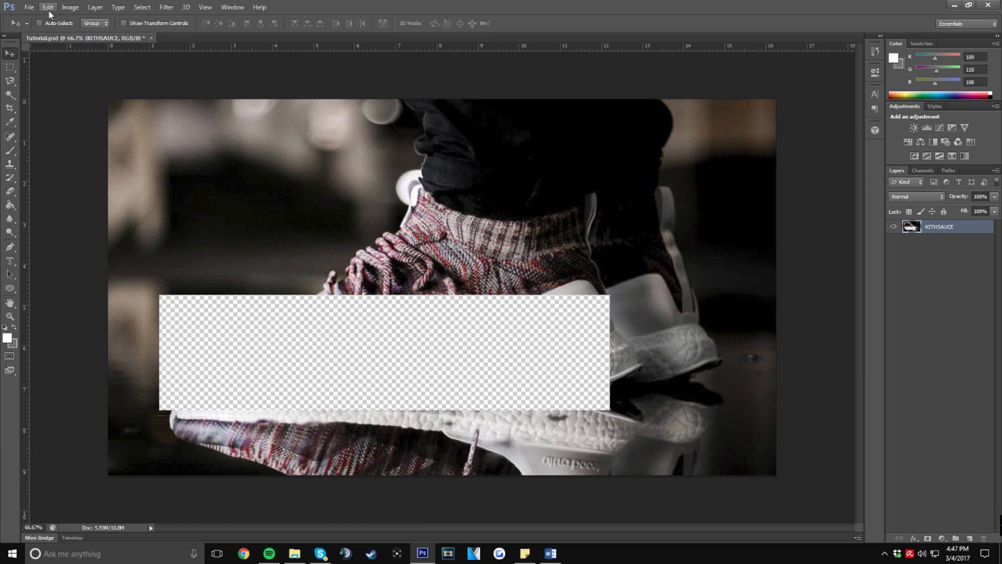
click(48, 9)
click(61, 38)
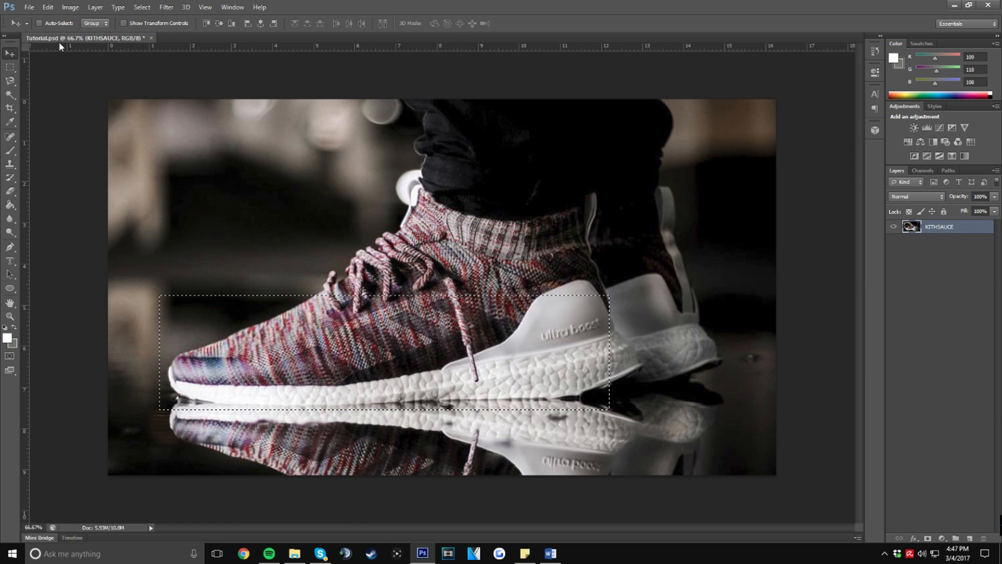
click(9, 67)
click(289, 226)
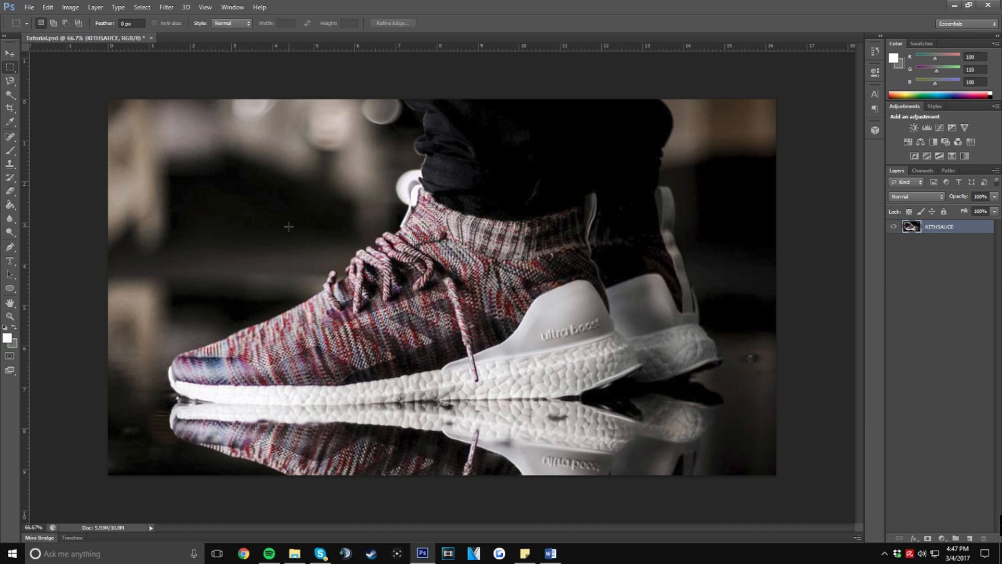
Step: Draw a freehand oval selection around the front shoe and most of its reflection with the Lasso tool
drag(10, 81, 26, 86)
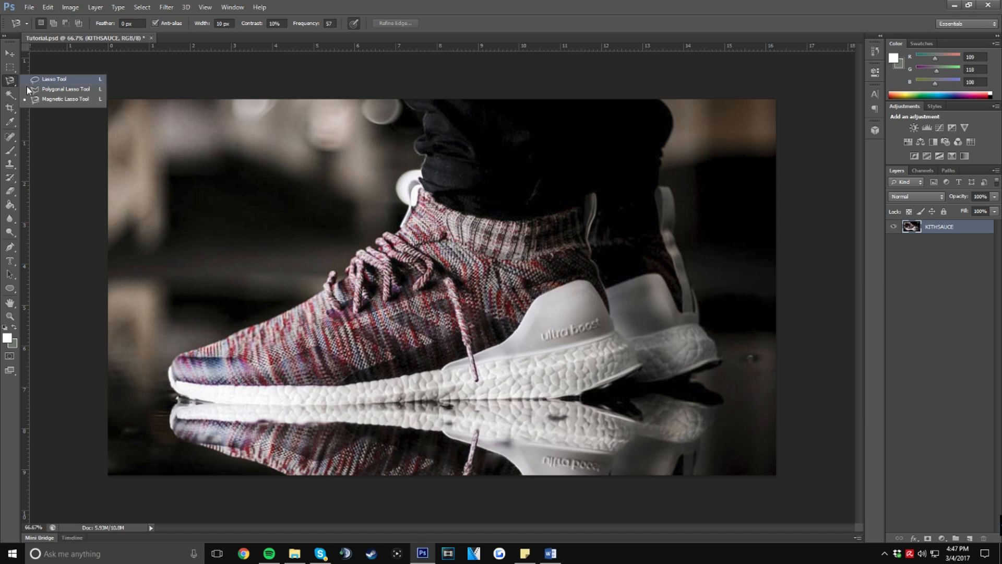
click(54, 81)
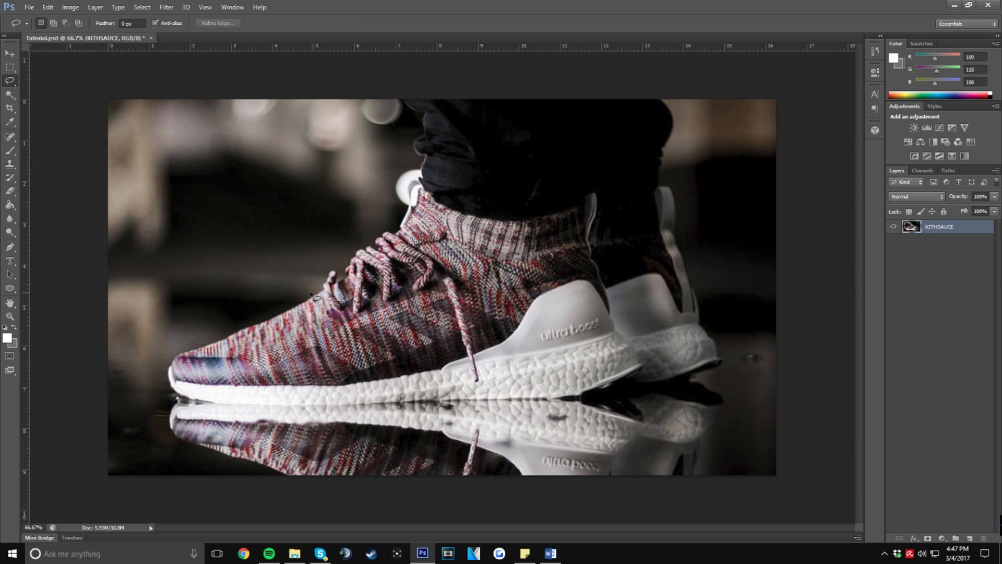
mouse_move(362, 225)
mouse_down()
mouse_move(191, 289)
mouse_move(149, 385)
mouse_move(210, 458)
mouse_move(521, 462)
mouse_move(679, 394)
mouse_move(590, 241)
mouse_move(321, 240)
mouse_up()
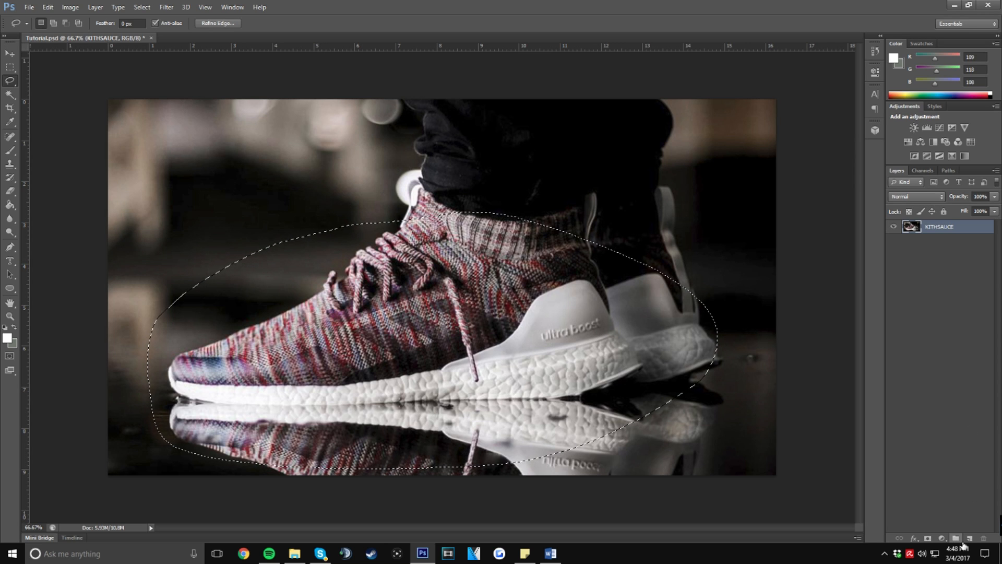
Step: Copy the lassoed area to a new layer, shift that copy right and slightly up, and delete the new layer
key(ctrl+j)
key(v)
mouse_move(254, 353)
mouse_down()
mouse_move(306, 227)
mouse_move(418, 253)
mouse_move(277, 483)
mouse_move(317, 345)
mouse_move(354, 297)
mouse_move(363, 320)
mouse_up()
drag(971, 230, 983, 538)
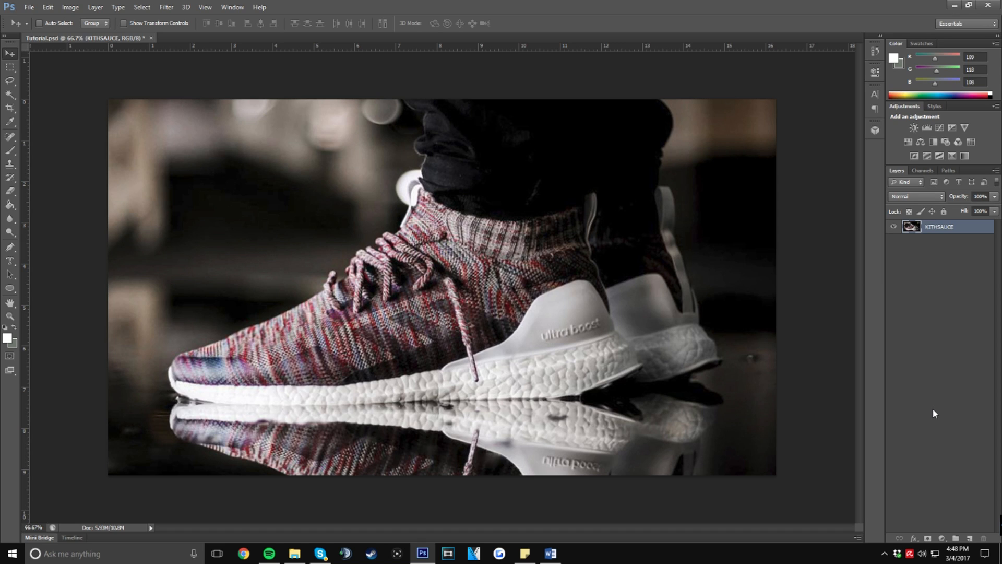
Step: Outline both shoes with a closed straight-edged selection using the Polygonal Lasso tool, including two pointed spikes at the ankle
click(12, 81)
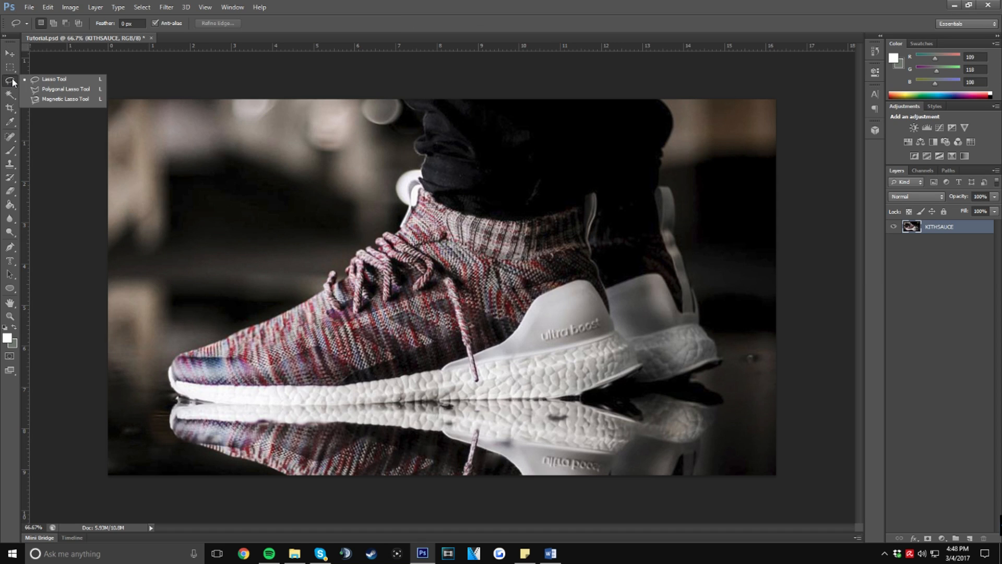
click(51, 92)
click(368, 244)
click(163, 293)
click(109, 405)
click(219, 422)
click(547, 438)
click(731, 358)
click(731, 154)
click(508, 129)
click(224, 168)
click(446, 217)
click(221, 224)
click(448, 240)
click(369, 246)
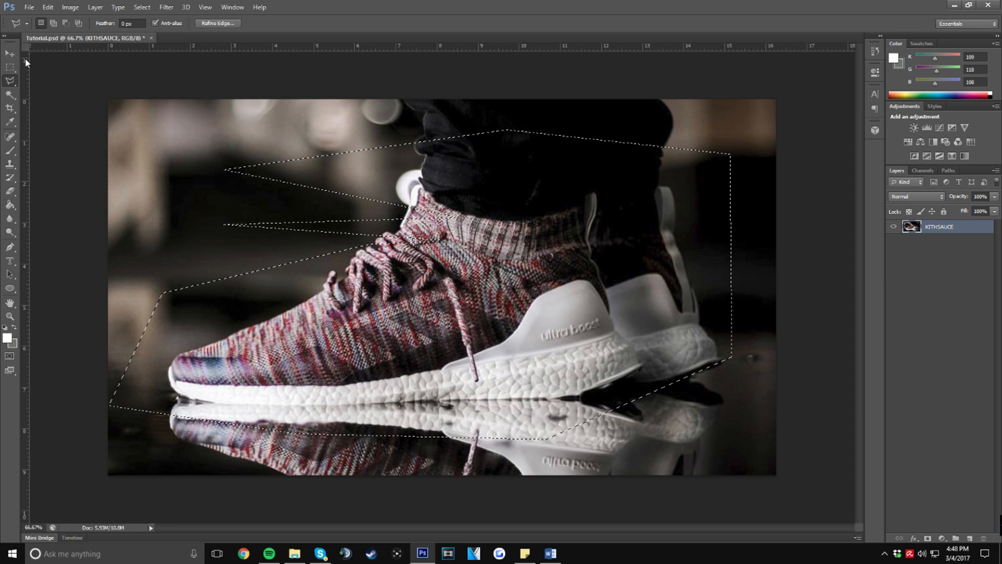
Step: Move the selected shoe area slightly upward, undo that move, and clear the selection
click(10, 53)
mouse_move(453, 302)
mouse_down()
mouse_move(427, 253)
mouse_move(403, 318)
mouse_move(452, 300)
mouse_up()
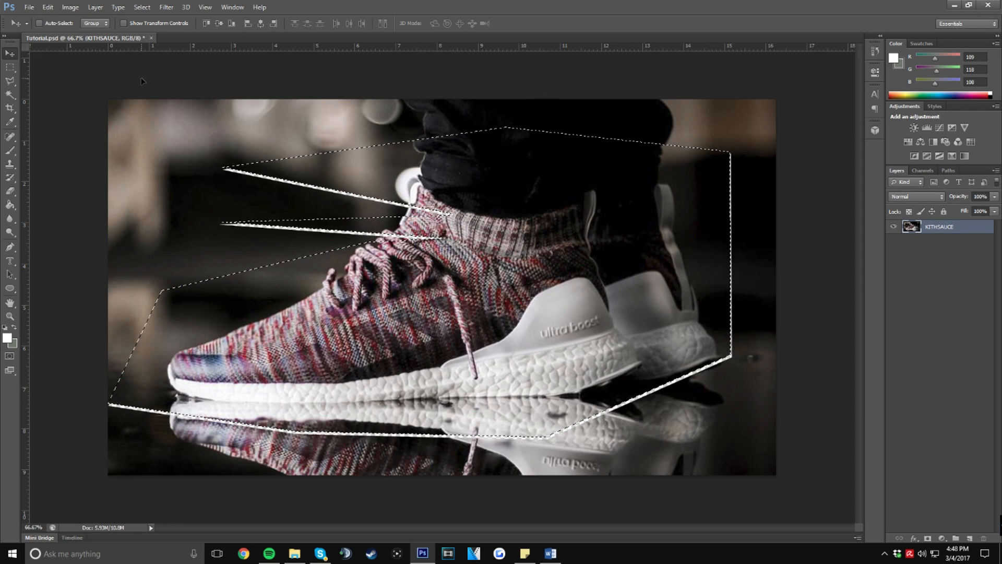
key(ctrl+d)
key(m)
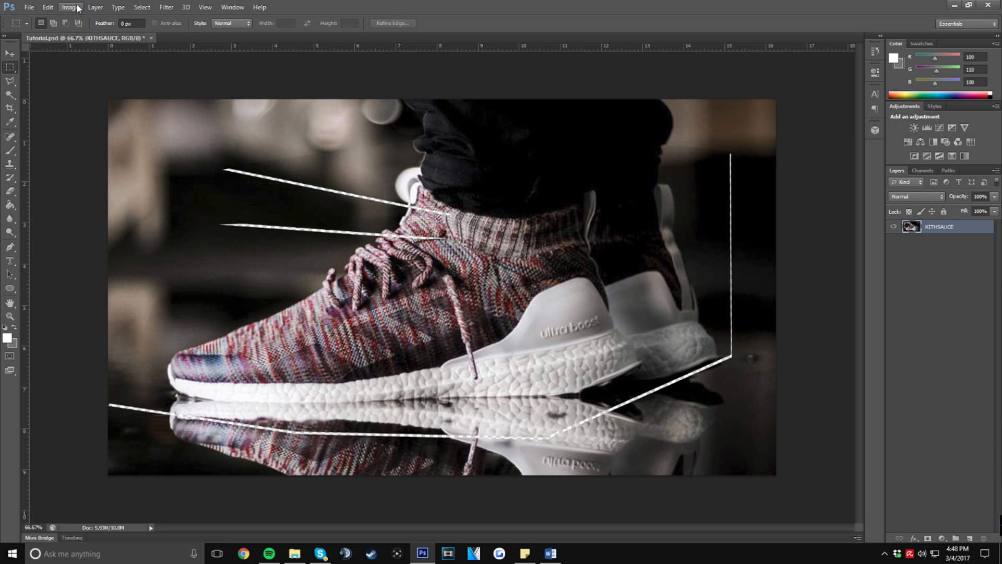
click(48, 8)
click(62, 18)
click(47, 7)
click(57, 40)
key(ctrl+d)
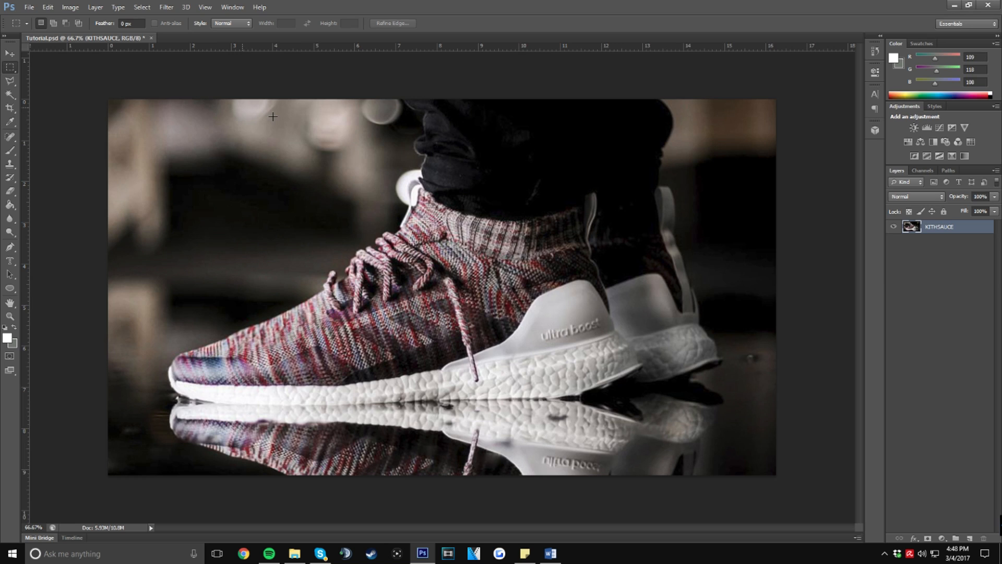
Step: Try to trace the outline of the front shoe with the Magnetic Lasso tool
drag(9, 81, 56, 106)
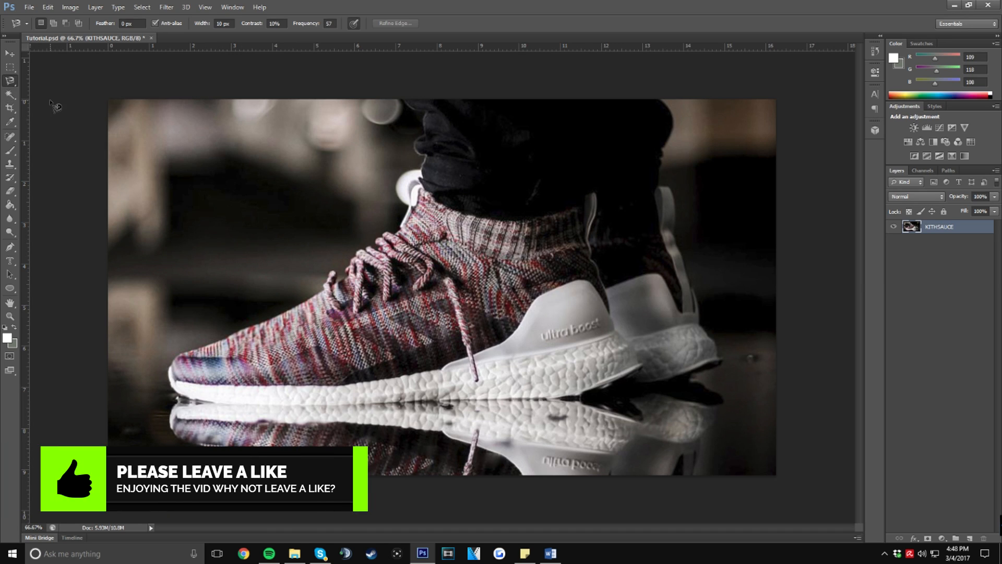
click(197, 352)
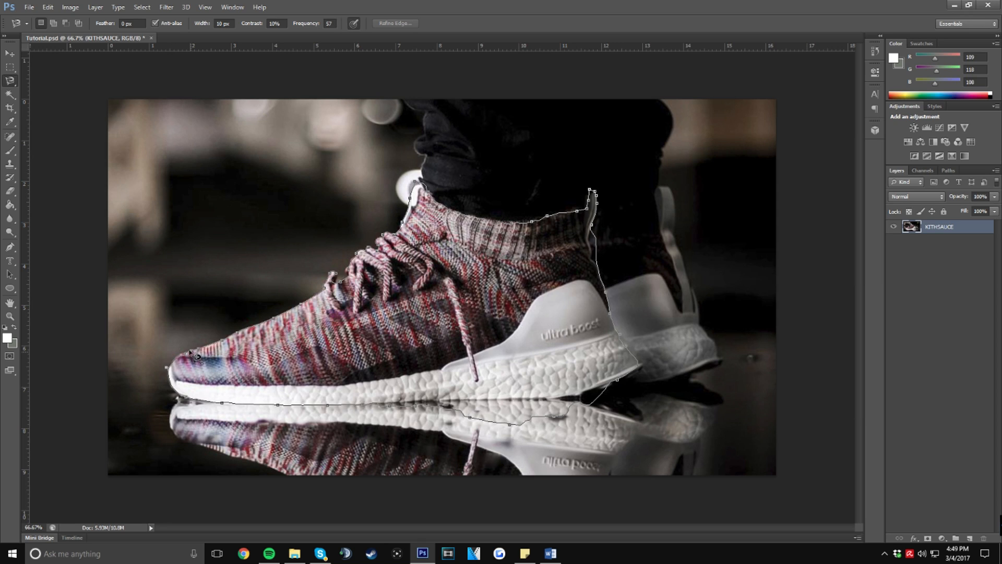
key(Escape)
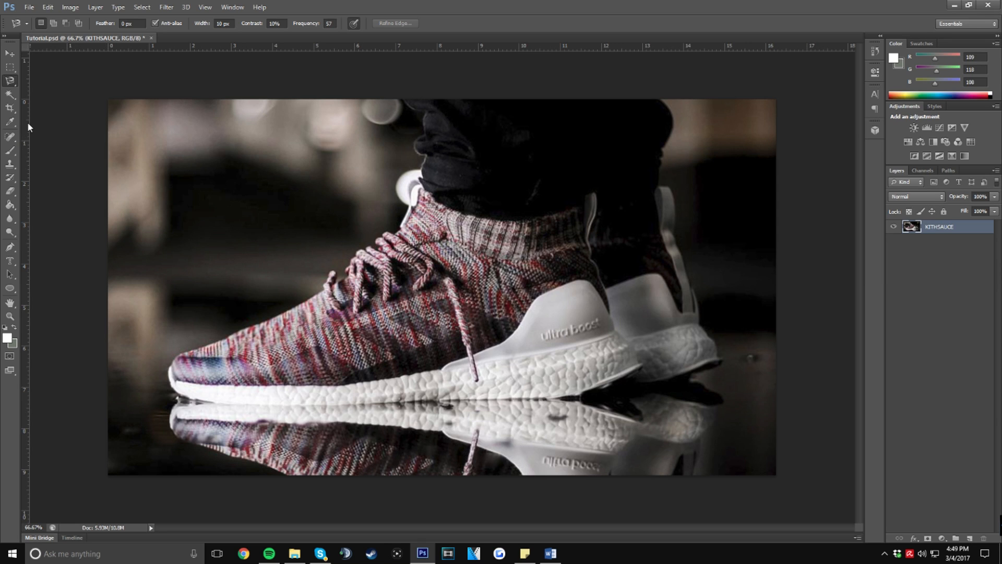
Step: Crop the image to a wide rectangle around the front shoe, trimming the trouser leg above and most of the reflection below
click(13, 111)
drag(107, 96, 121, 145)
drag(767, 432, 705, 408)
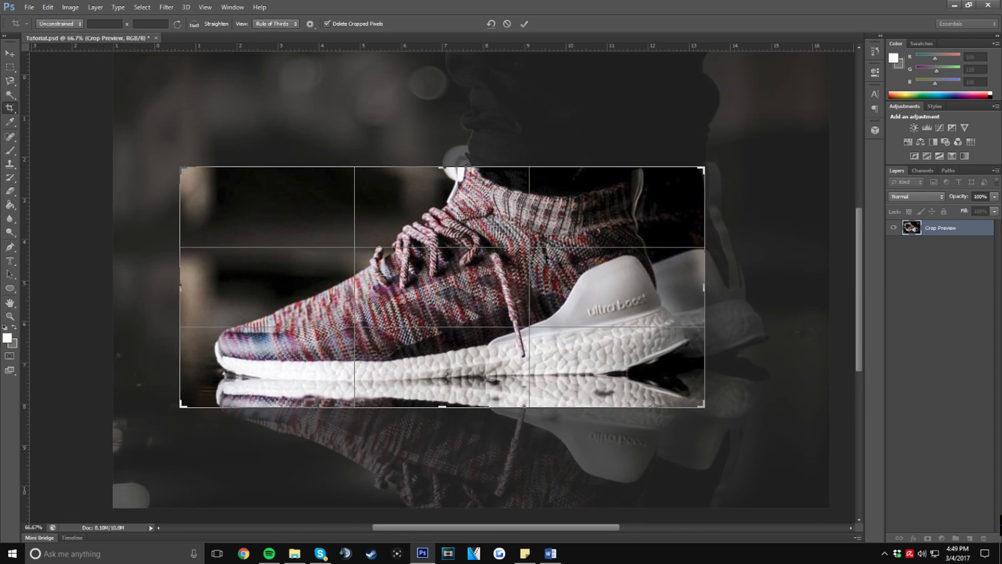
click(524, 23)
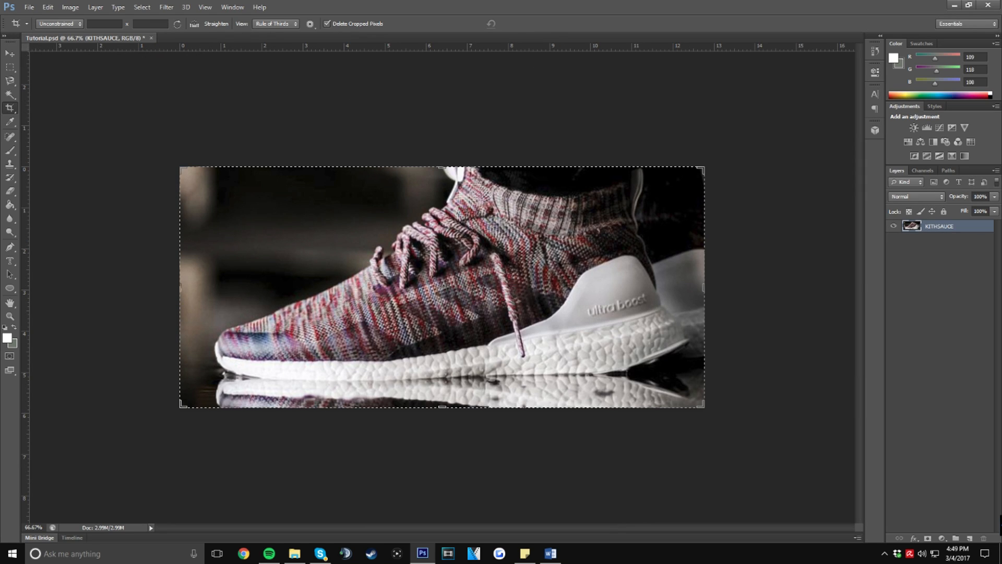
Step: Step back in the history to the uncropped image, and step forward again to restore the crop
key(m)
click(47, 7)
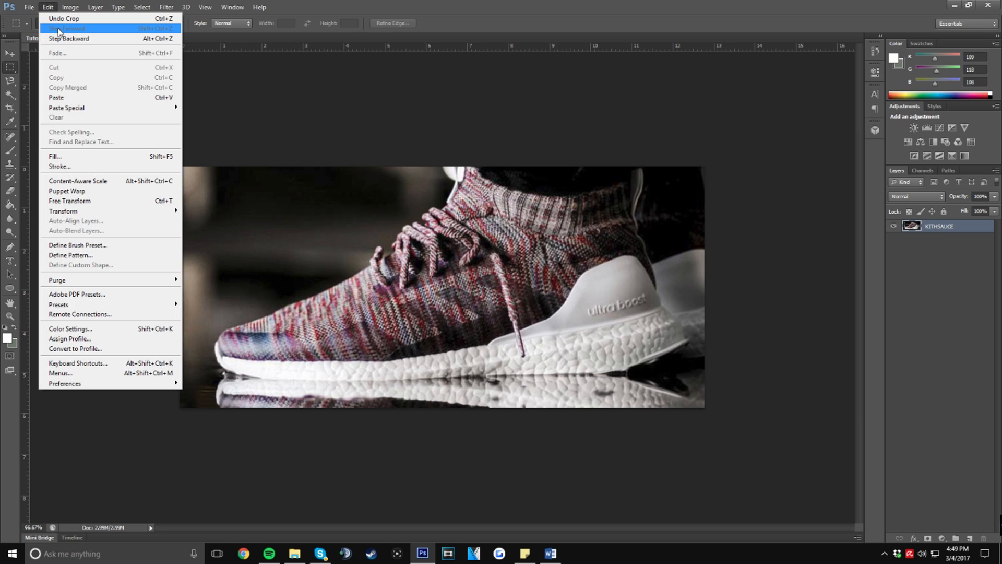
click(62, 38)
click(47, 6)
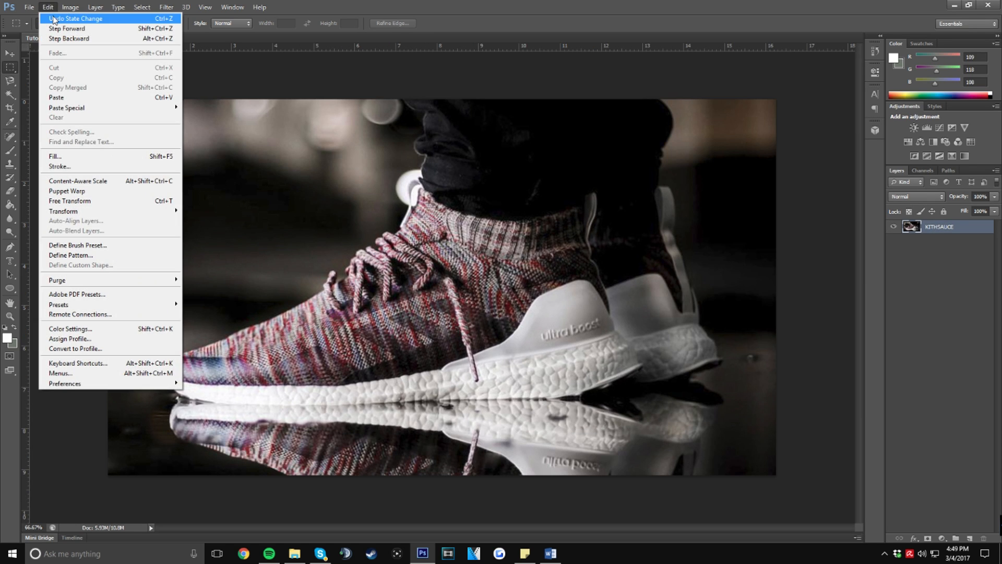
click(59, 29)
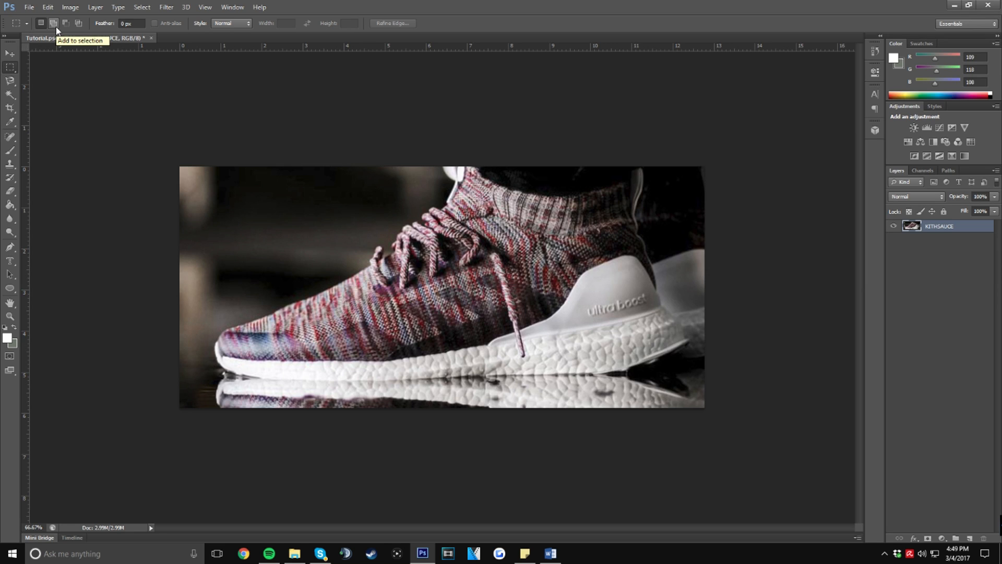
Step: Switch to the Eyedropper tool and inspect the foreground and background colours in the Color Picker without changing them
click(10, 152)
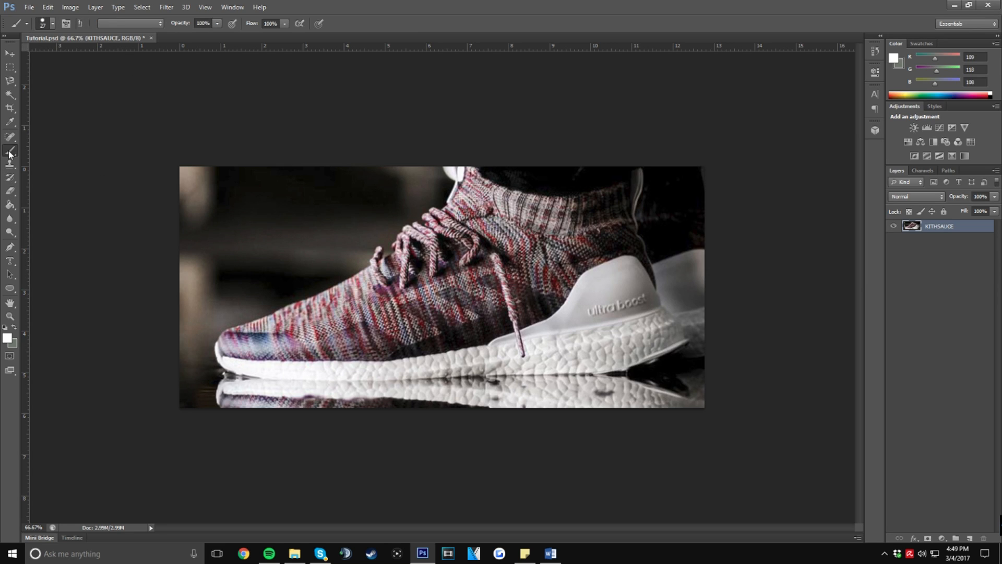
click(11, 122)
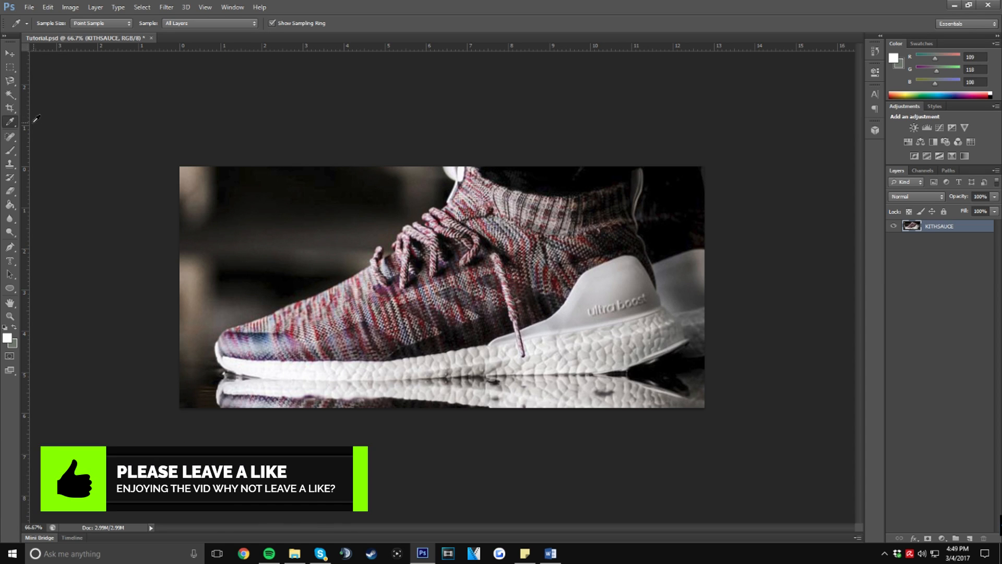
click(6, 337)
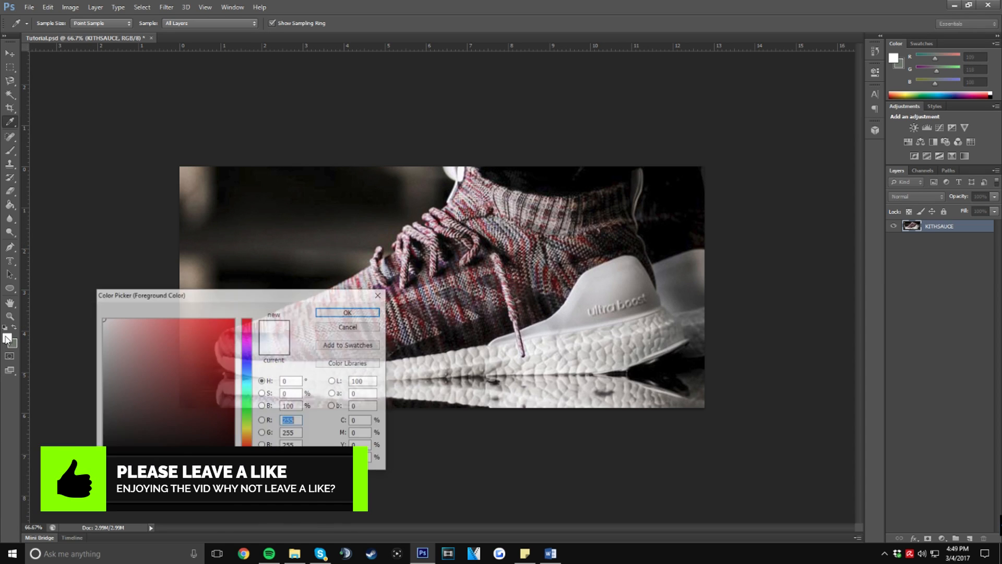
click(340, 326)
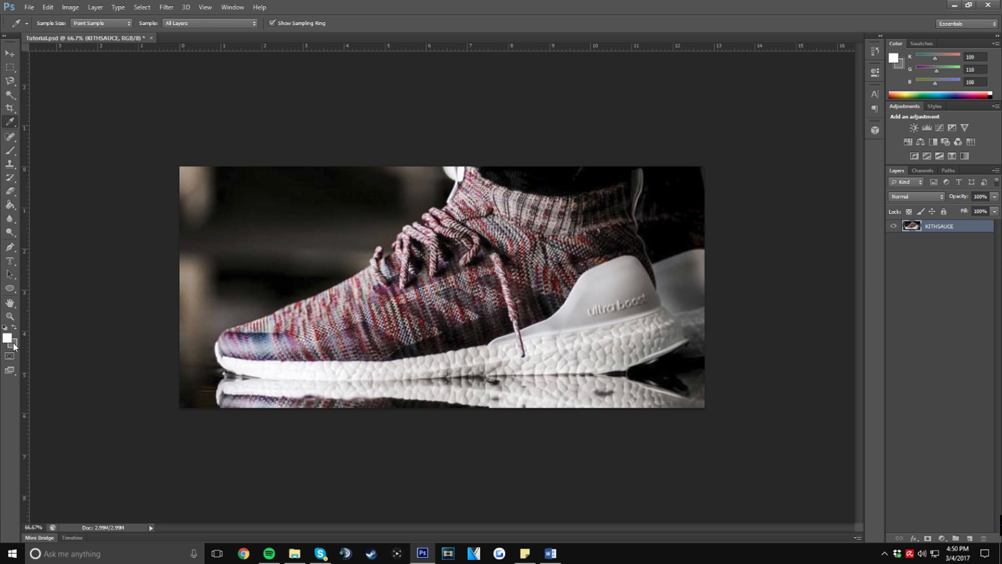
click(13, 343)
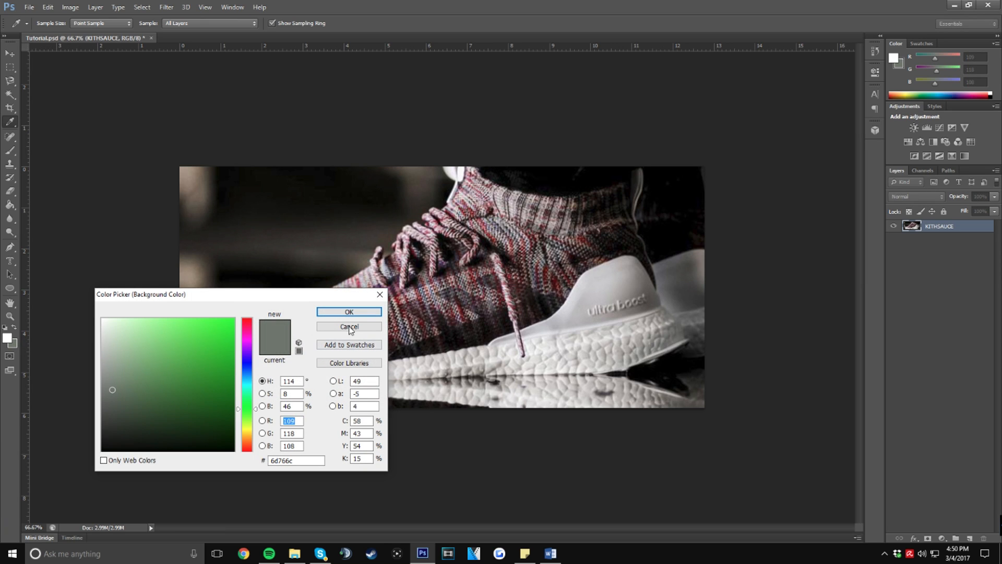
click(350, 328)
Step: Try foreground colours in the Color Picker by sampling the shoe and adjusting hue and shade, and cancel the colour change
click(6, 338)
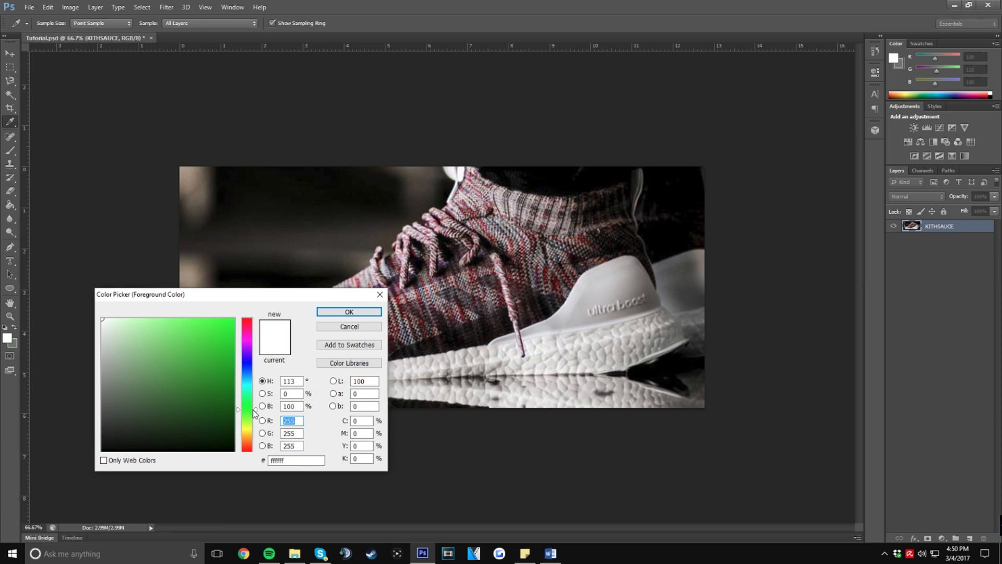
click(233, 281)
drag(233, 299, 194, 89)
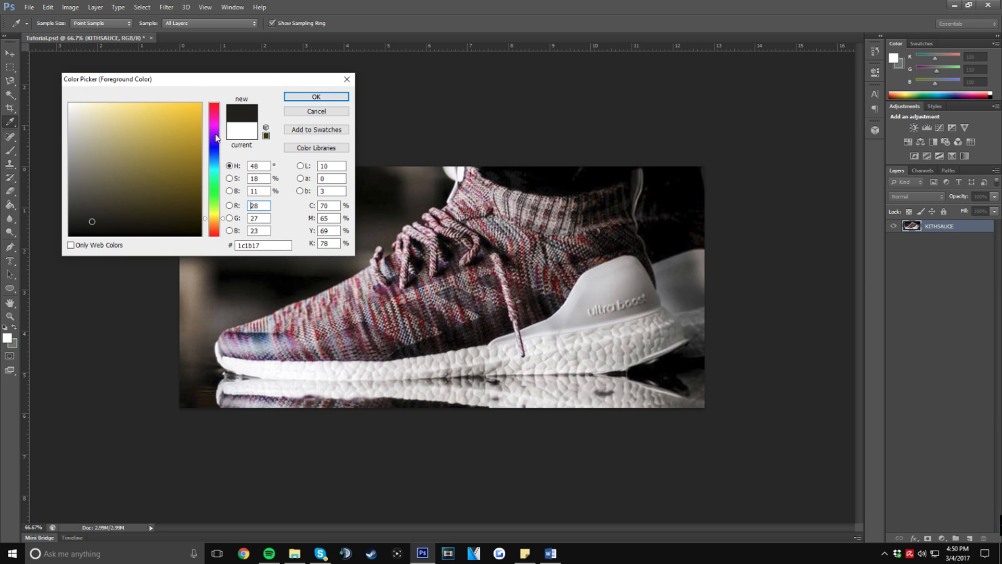
click(498, 299)
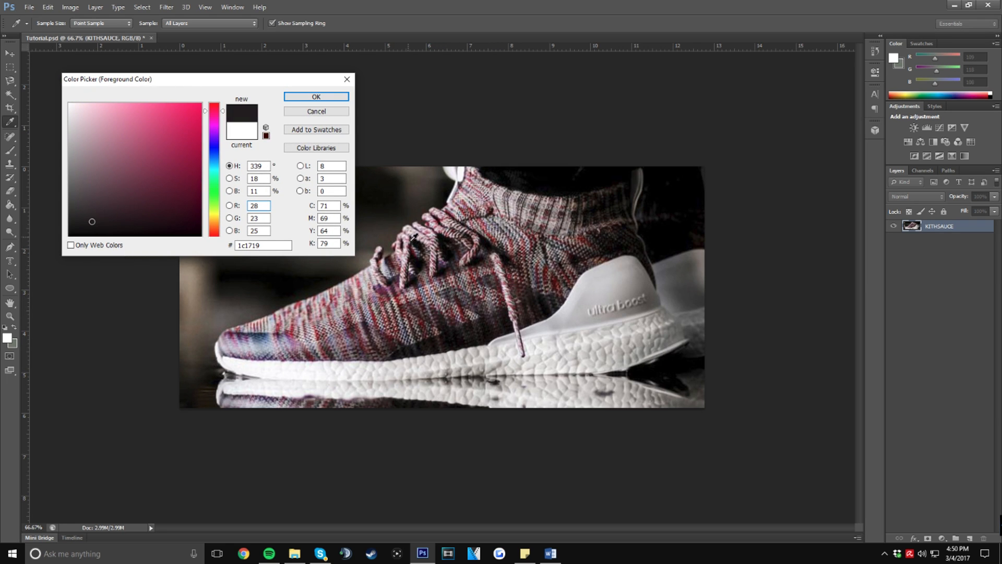
mouse_move(214, 112)
mouse_down()
mouse_move(214, 151)
mouse_move(214, 127)
mouse_up()
drag(102, 166, 85, 143)
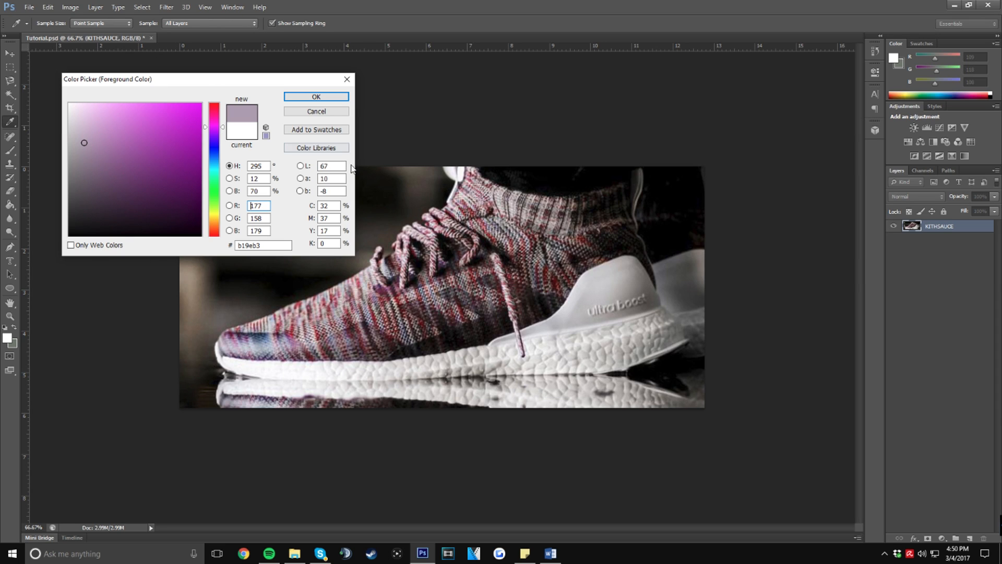
click(405, 265)
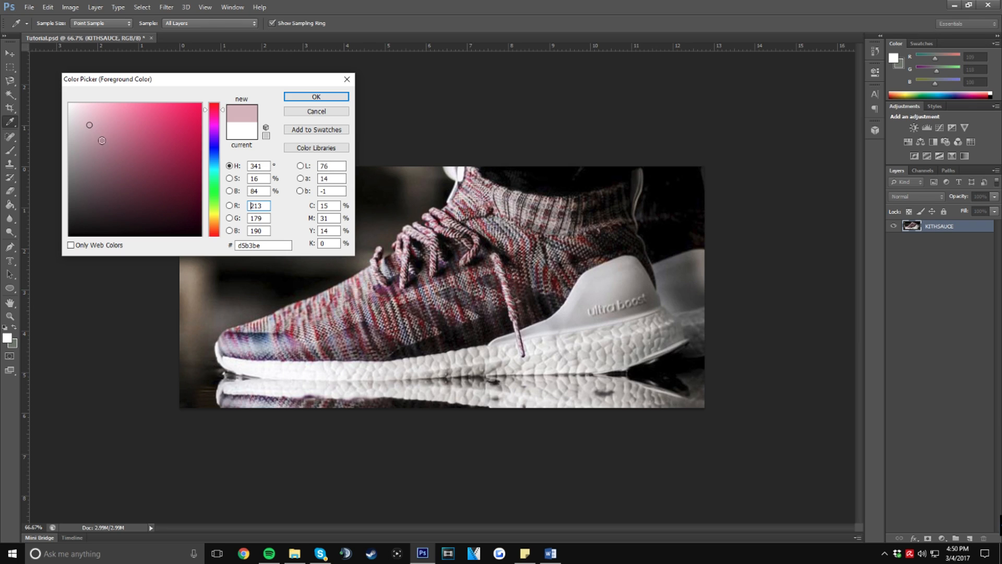
click(310, 115)
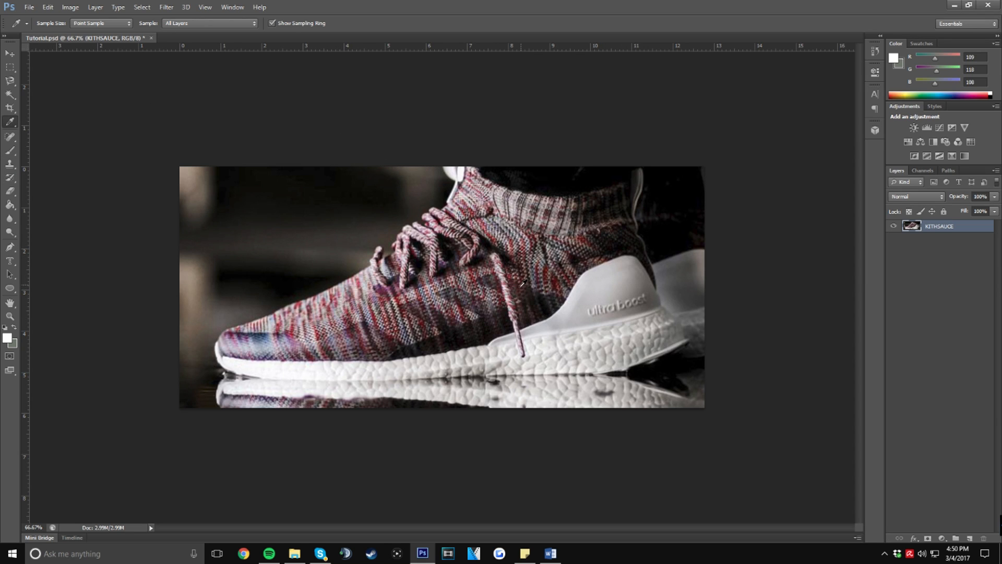
Step: Sample a dark colour from the shoe's knit as the background colour and swap it into the foreground
click(473, 332)
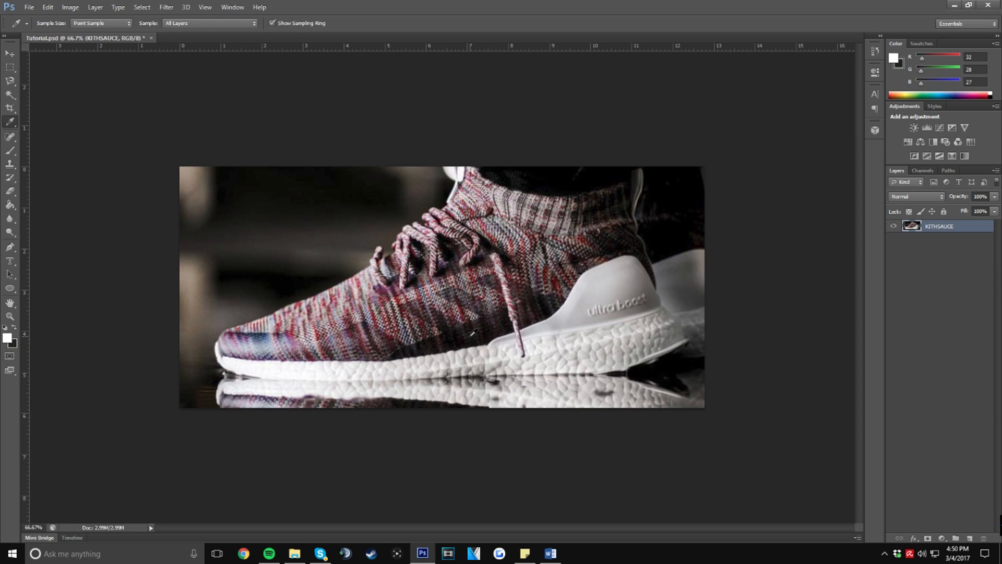
click(14, 327)
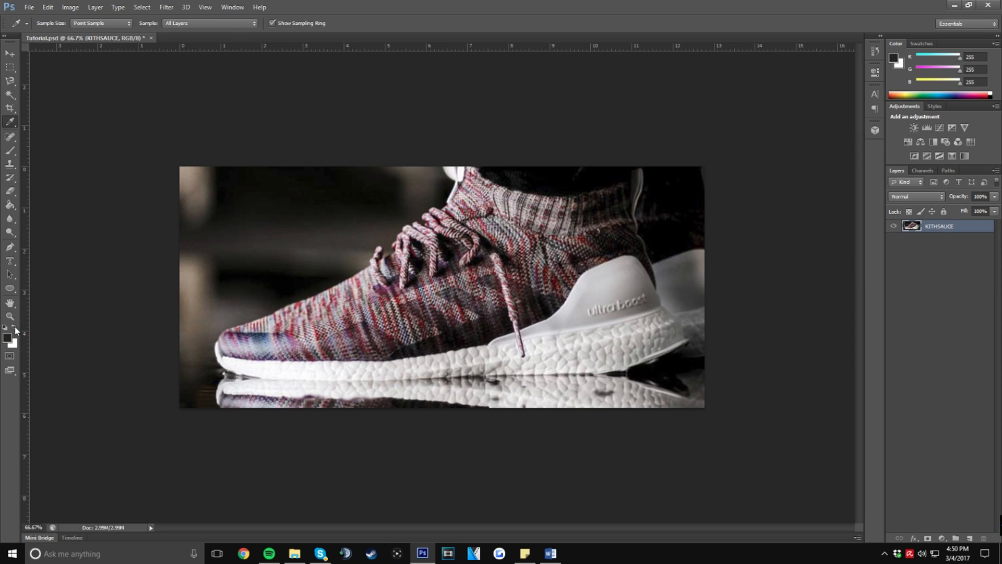
Step: Scribble over the shoe with the Brush tool at 27 px, and undo the stroke
click(9, 150)
mouse_move(301, 244)
mouse_down()
mouse_move(392, 256)
mouse_move(353, 357)
mouse_move(525, 258)
mouse_move(380, 313)
mouse_up()
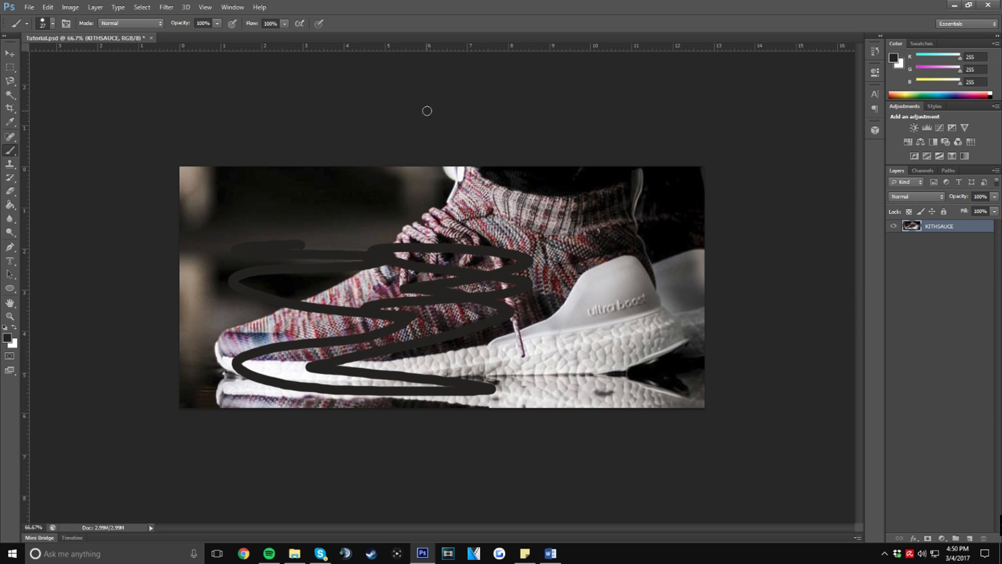
key(ctrl+z)
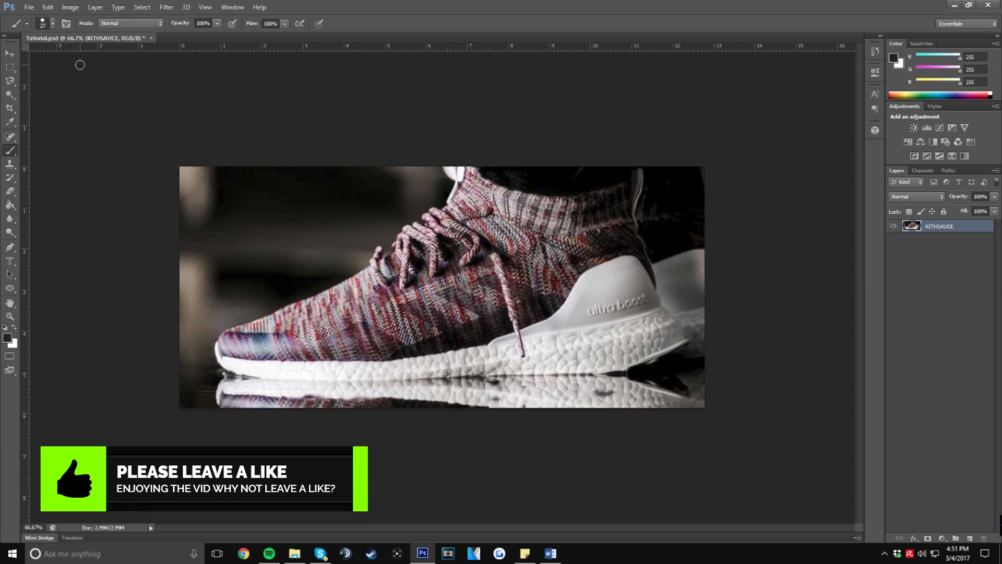
Step: Set a soft brush with a size of 267 px and paint a vertical dark stroke over the shoe's toe
click(52, 23)
mouse_move(33, 55)
mouse_down()
mouse_move(96, 57)
mouse_move(55, 82)
mouse_move(4, 89)
mouse_up()
mouse_move(235, 164)
mouse_down()
mouse_move(199, 156)
mouse_move(215, 393)
mouse_move(202, 45)
mouse_move(220, 459)
mouse_up()
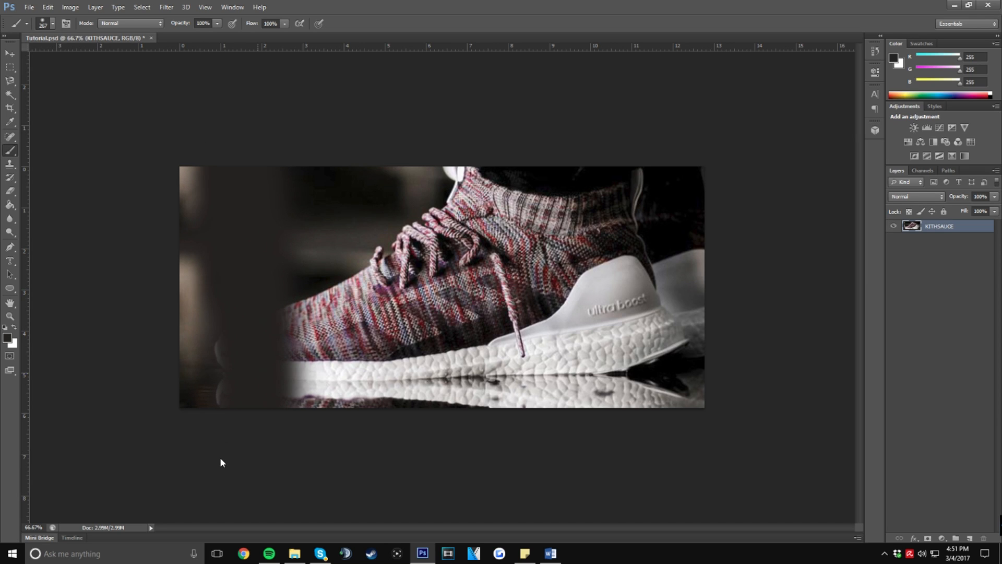
Step: Change the brush hardness, paint over the toe area again, and undo the test painting
click(51, 23)
drag(17, 82, 146, 88)
mouse_move(241, 175)
mouse_down()
mouse_move(211, 220)
mouse_move(269, 352)
mouse_move(362, 267)
mouse_move(433, 175)
mouse_move(559, 130)
mouse_move(612, 139)
mouse_move(539, 358)
mouse_move(458, 131)
mouse_move(36, 190)
mouse_up()
key(ctrl+z)
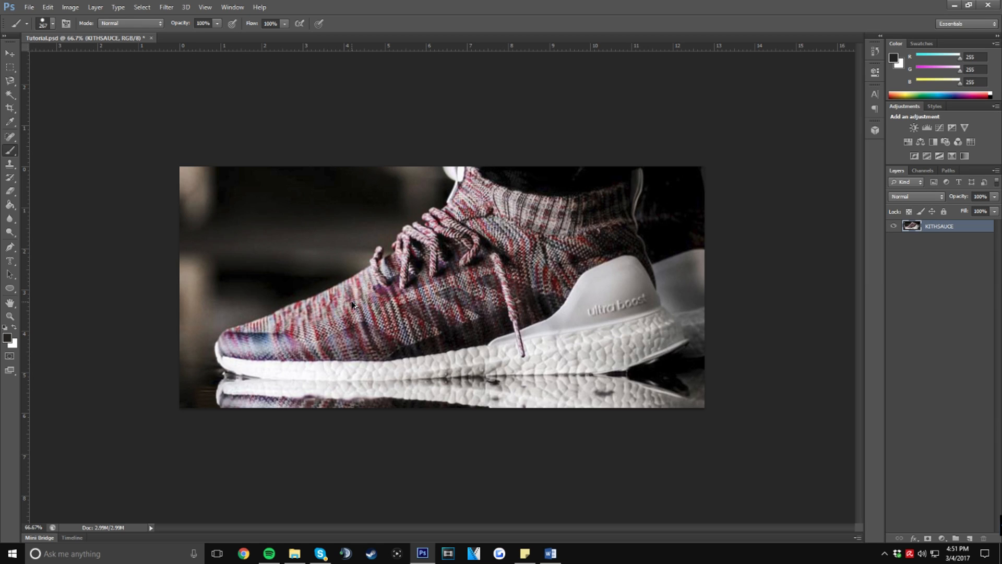
Step: Set the brush to 106 px with 0% hardness and paint a dark stroke across the middle of the shoe
click(53, 24)
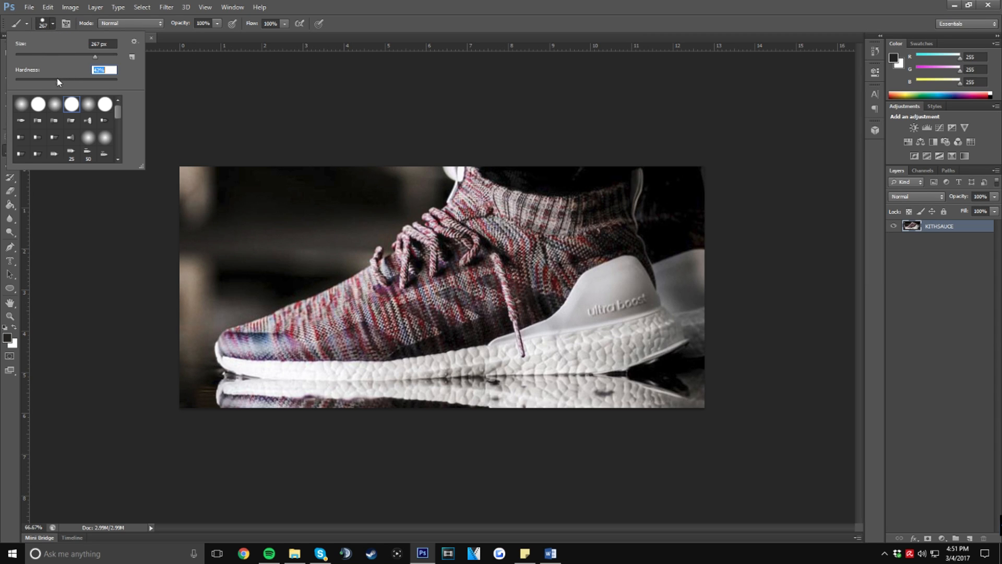
drag(70, 57, 68, 58)
drag(304, 330, 576, 303)
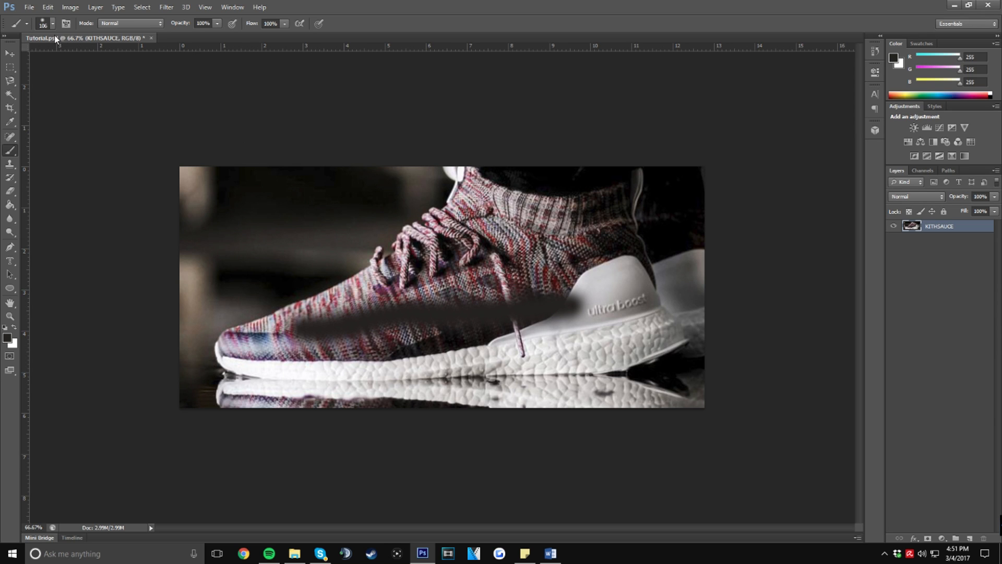
Step: Set the foreground colour to bright red and paint a curved stroke from the dark background across the laces to the ankle
click(8, 338)
click(201, 81)
click(328, 96)
mouse_move(225, 209)
mouse_down()
mouse_move(375, 258)
mouse_move(647, 170)
mouse_up()
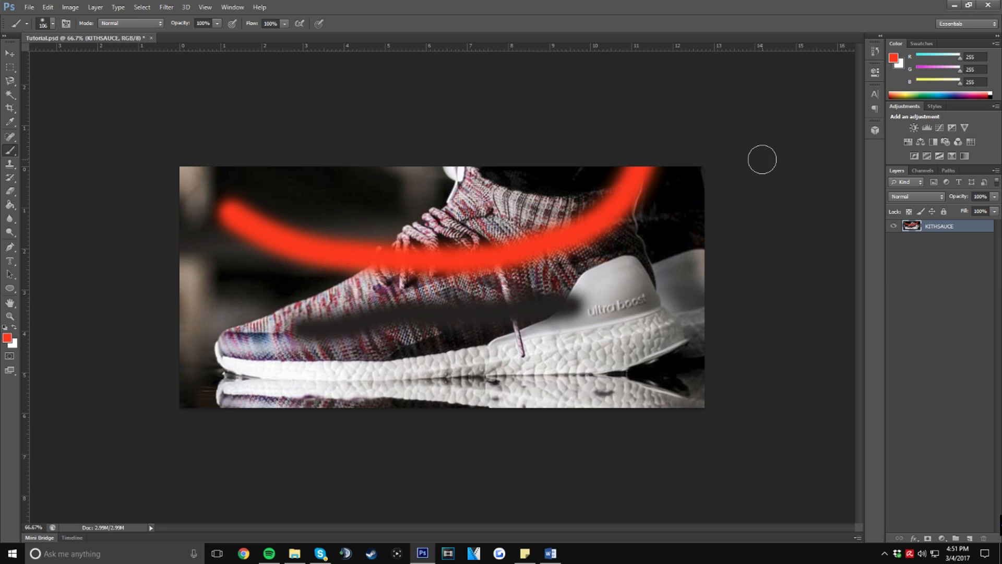
Step: Check the brush's size and hardness settings
click(53, 24)
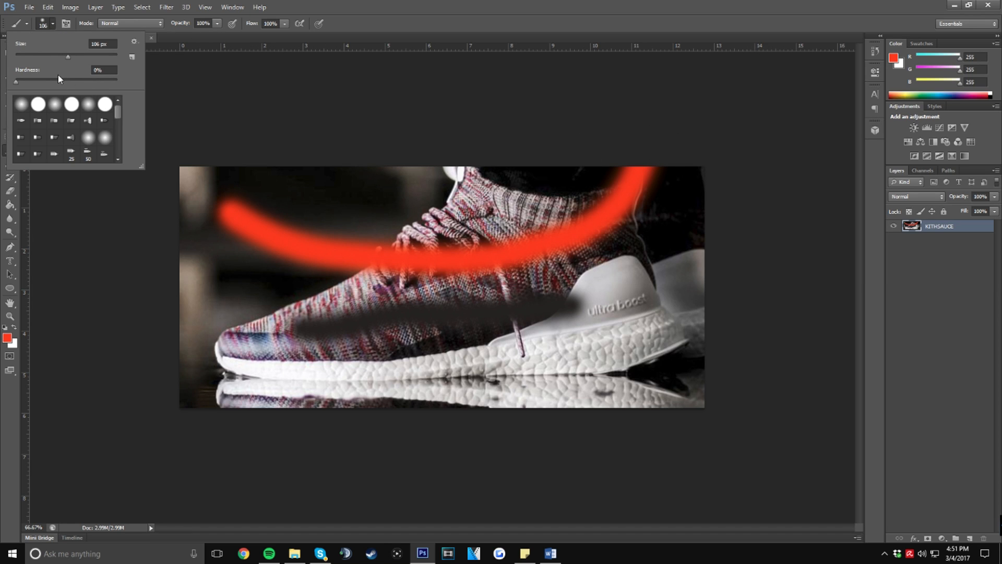
click(203, 81)
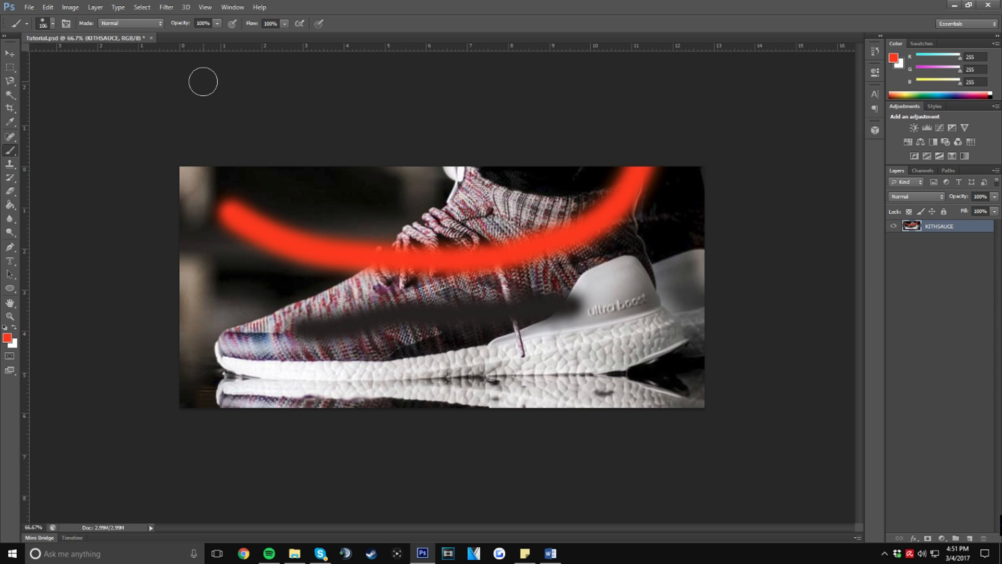
Step: Undo the red and dark brush strokes painted on the shoe
key(ctrl+alt+z)
key(ctrl+alt+z)
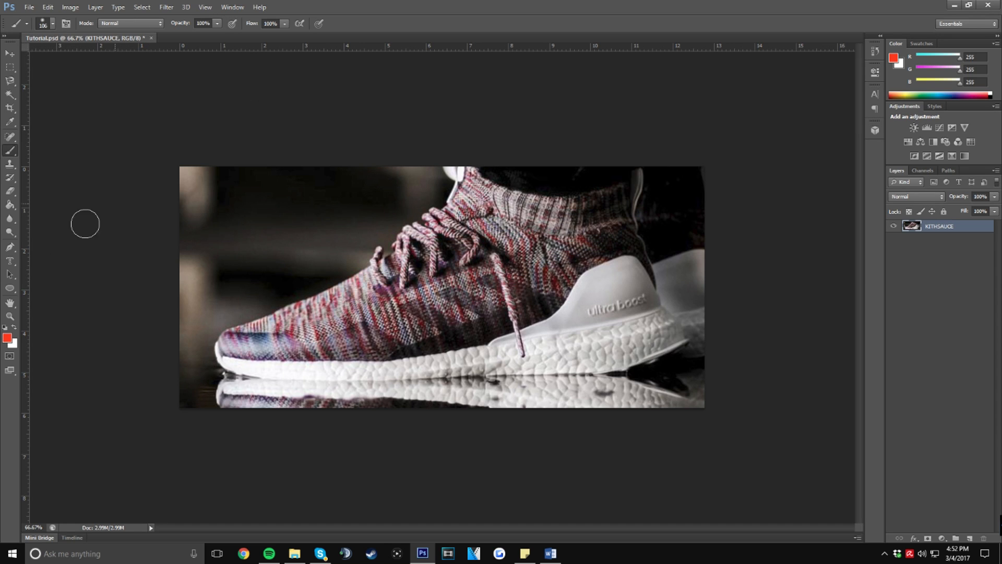
click(7, 337)
drag(216, 189, 214, 104)
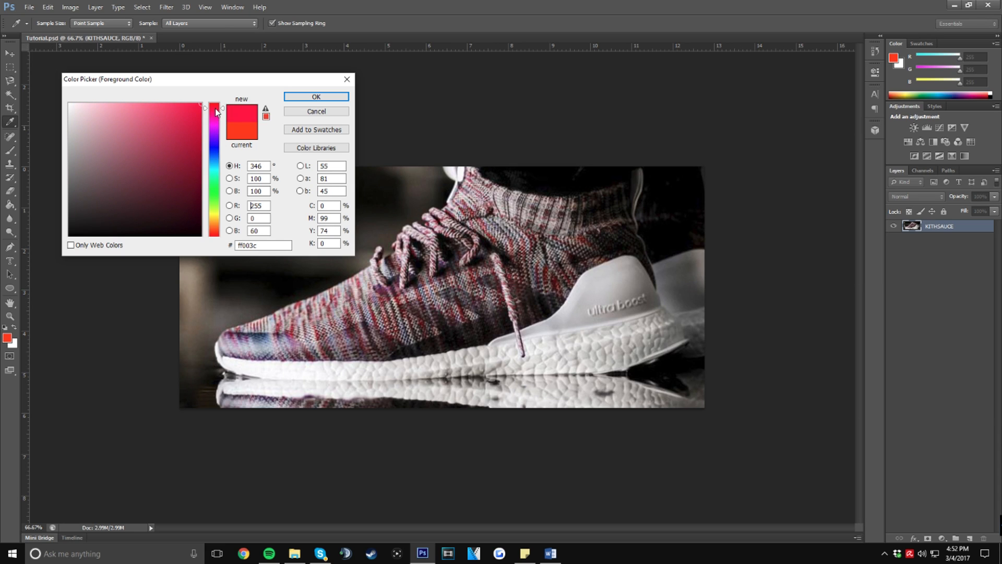
click(316, 111)
key(b)
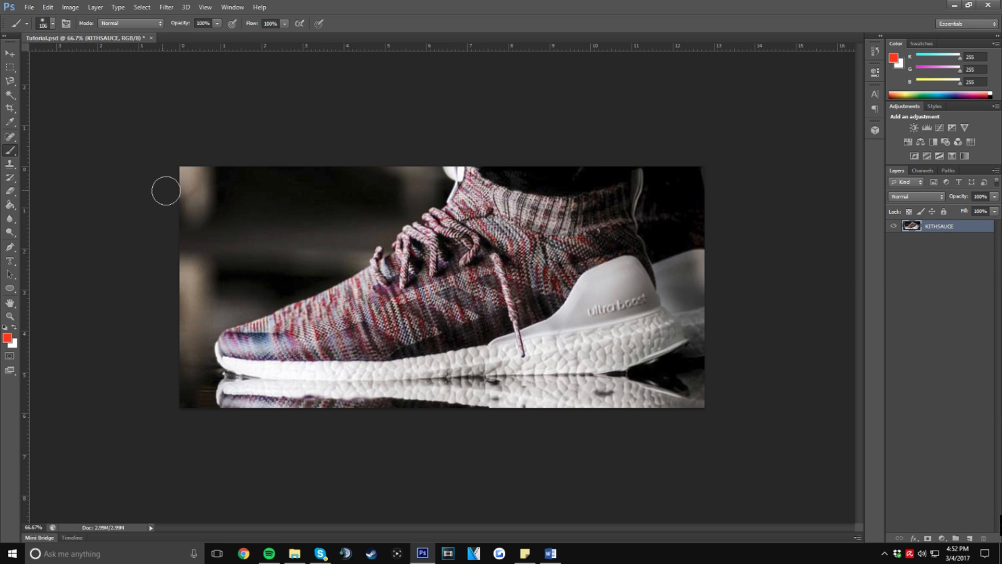
Step: Add a new layer, paint red over the image's upper and lower background areas, and reduce the layer's opacity to 12%
click(969, 538)
mouse_move(187, 155)
mouse_down()
mouse_move(303, 130)
mouse_move(222, 252)
mouse_move(83, 228)
mouse_move(220, 224)
mouse_move(554, 142)
mouse_move(627, 159)
mouse_move(581, 167)
mouse_move(753, 179)
mouse_up()
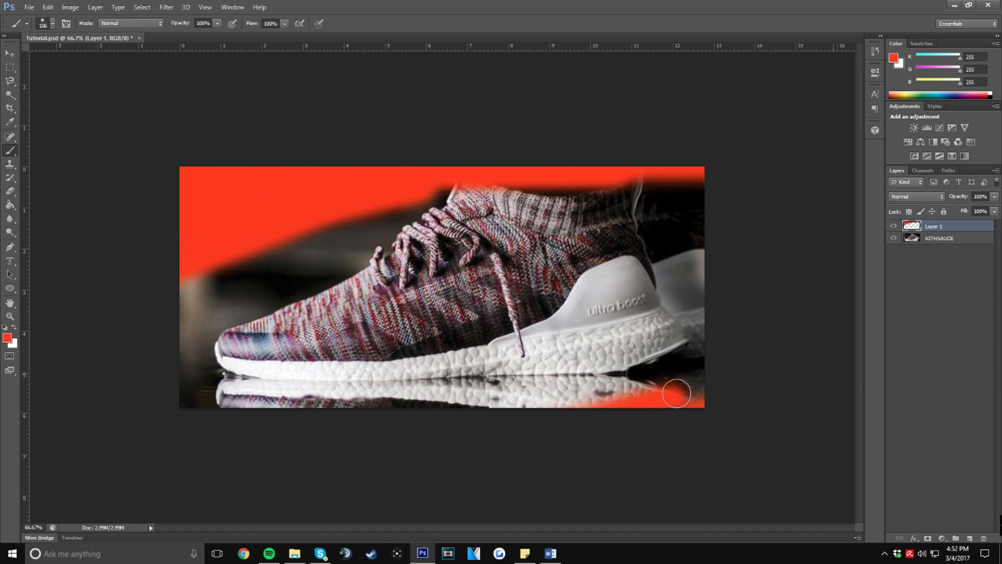
drag(678, 392, 516, 392)
click(994, 197)
drag(975, 210, 950, 214)
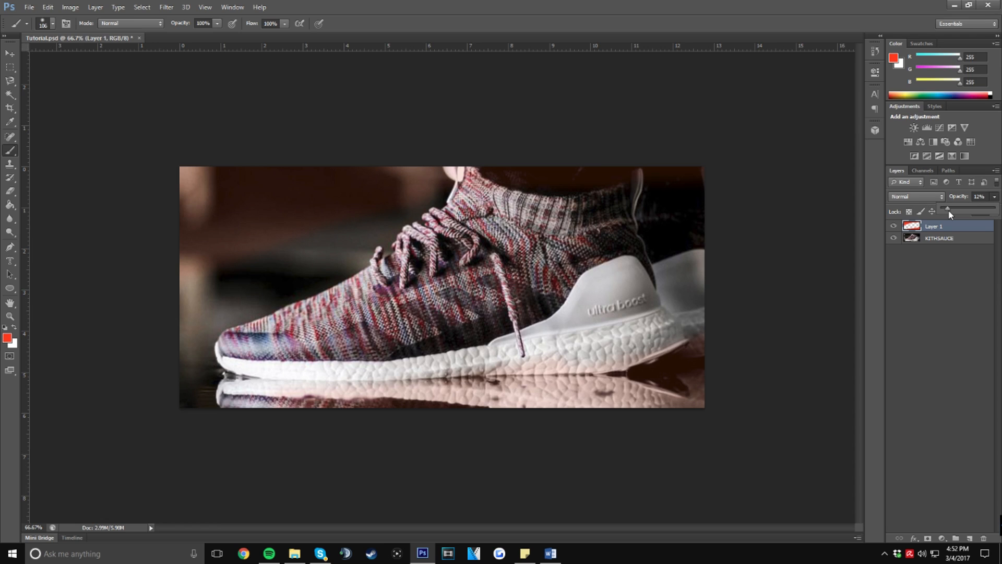
Step: Paint the faint red tint over the rest of the image on the new layer, and delete that layer
mouse_move(171, 221)
mouse_down()
mouse_move(213, 443)
mouse_move(240, 476)
mouse_move(187, 313)
mouse_up()
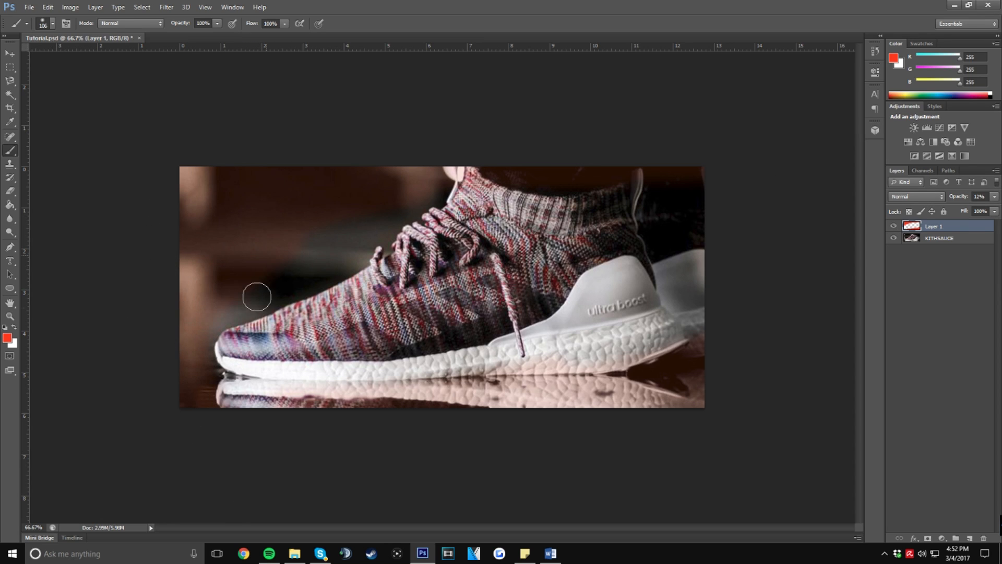
drag(660, 183, 682, 259)
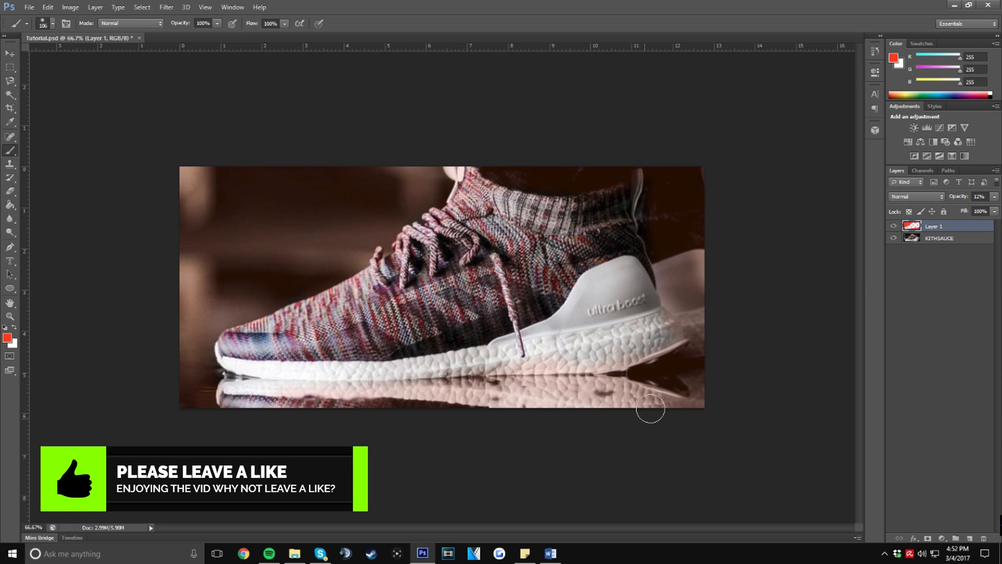
mouse_move(248, 389)
mouse_down()
mouse_move(262, 374)
mouse_move(484, 356)
mouse_move(530, 311)
mouse_move(251, 336)
mouse_move(633, 230)
mouse_move(709, 242)
mouse_up()
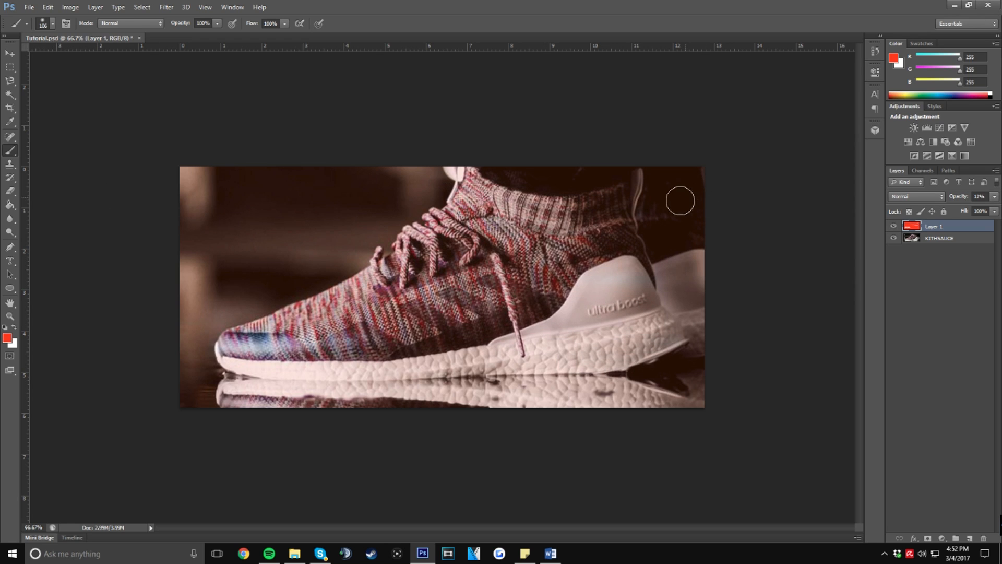
drag(971, 228, 986, 537)
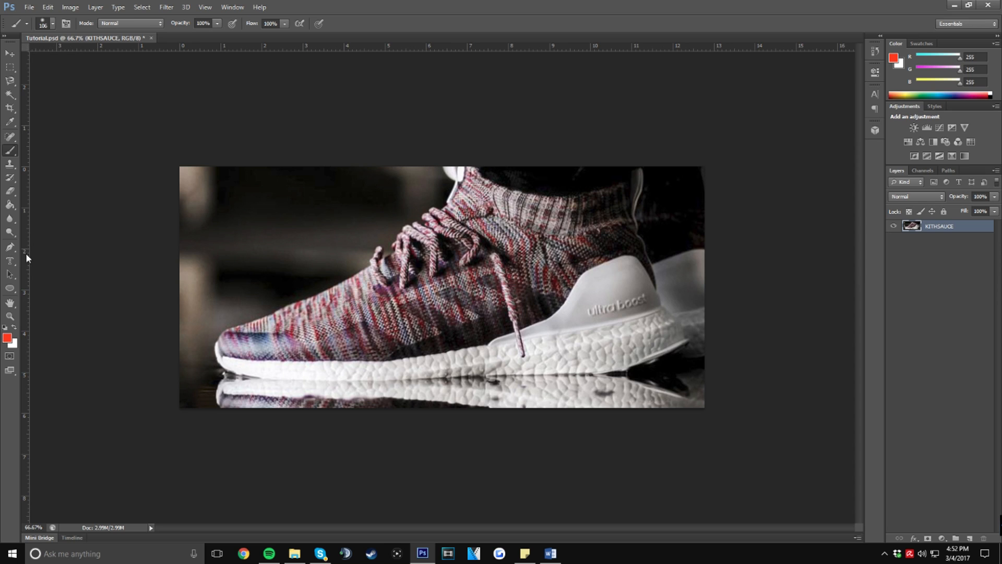
Step: Draw a freeform curved path with several anchor points across and around the shoe using the Pen tool
click(10, 247)
drag(284, 178, 690, 252)
drag(526, 204, 654, 179)
drag(675, 211, 622, 443)
drag(317, 154, 344, 284)
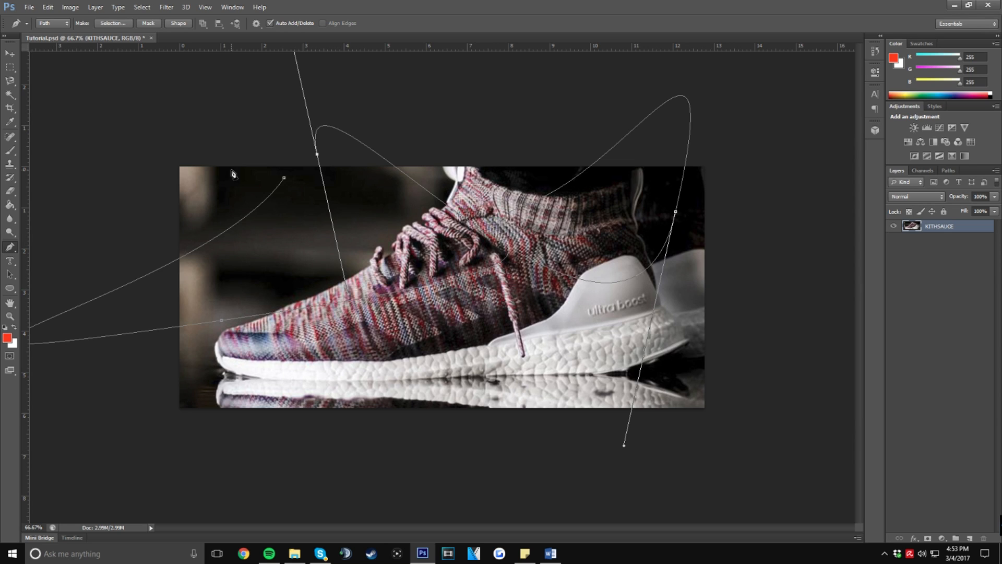
Step: Try a rectangular marquee over the pen path, and undo back until the whole path is removed
key(m)
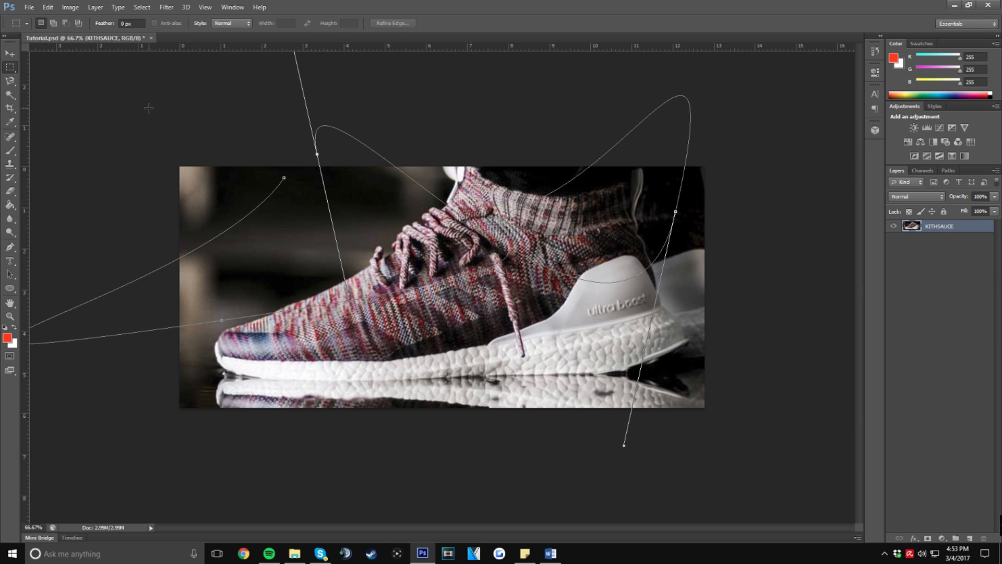
drag(140, 107, 698, 370)
key(ctrl+alt+z)
key(ctrl+alt+z)
key(ctrl+alt+z)
key(ctrl+alt+z)
key(ctrl+alt+z)
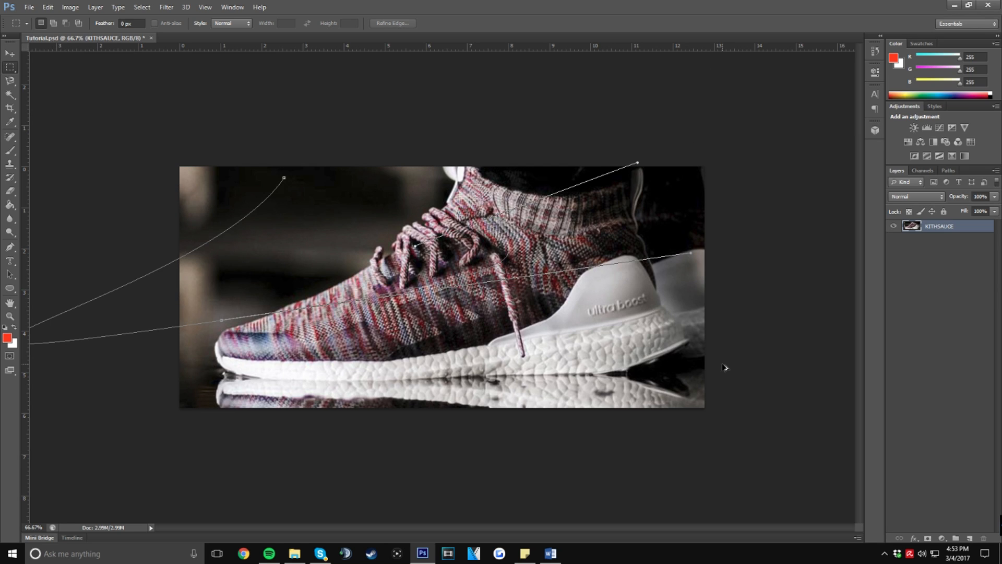
key(ctrl+alt+z)
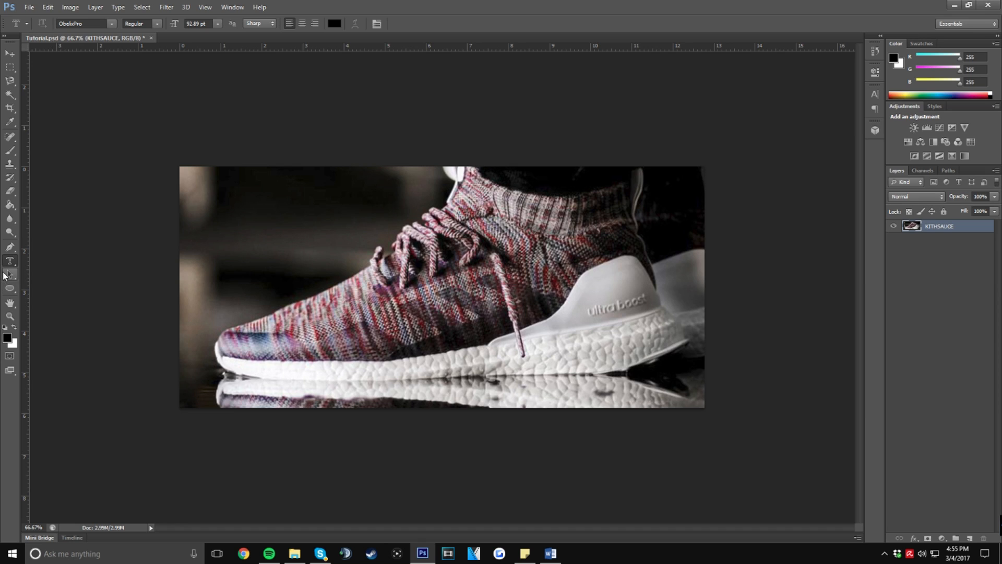
Step: Create a letter-shaped selection reading "DSF" over the shoe with the Horizontal Type Mask tool
right_click(9, 262)
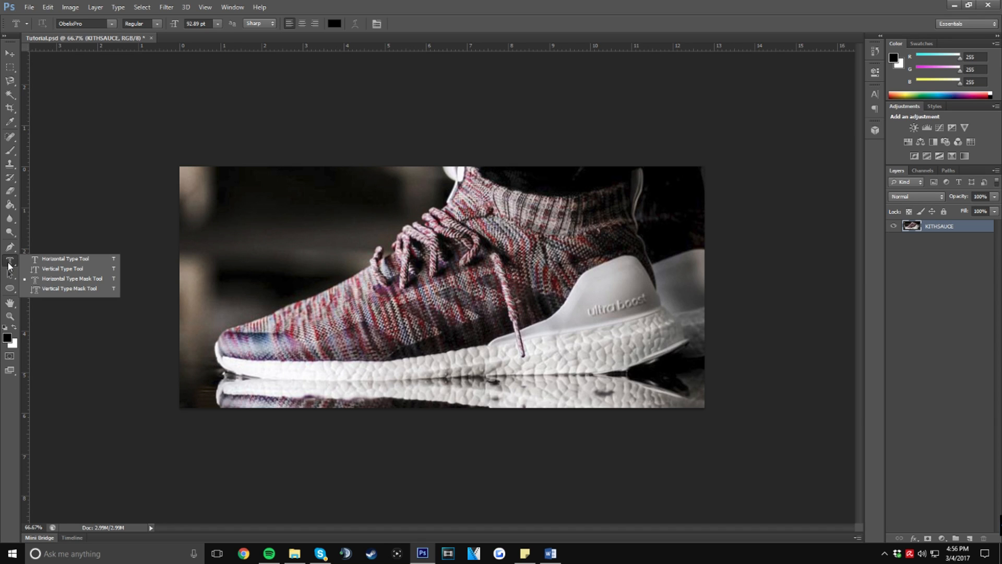
click(47, 277)
drag(202, 209, 611, 375)
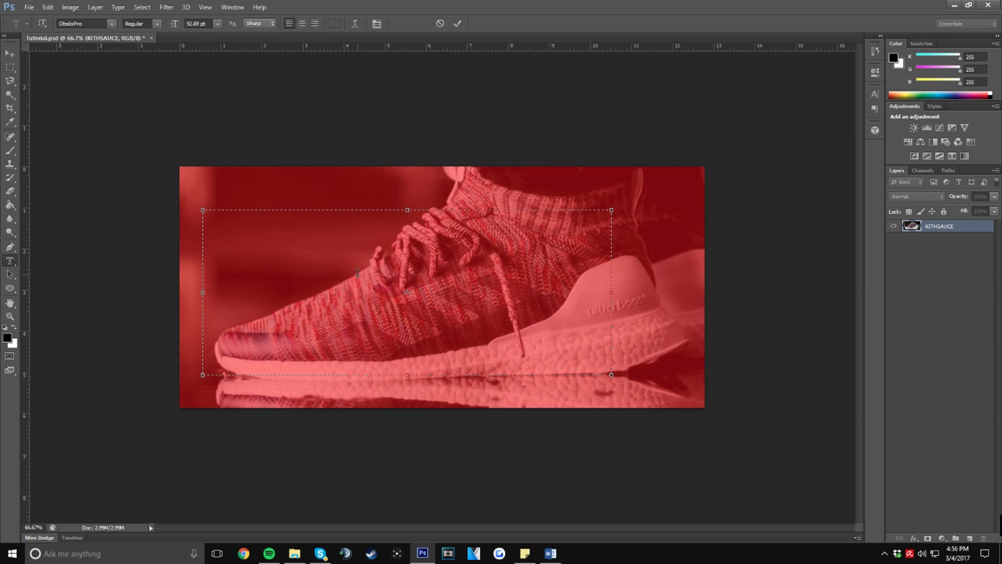
text(DSF)
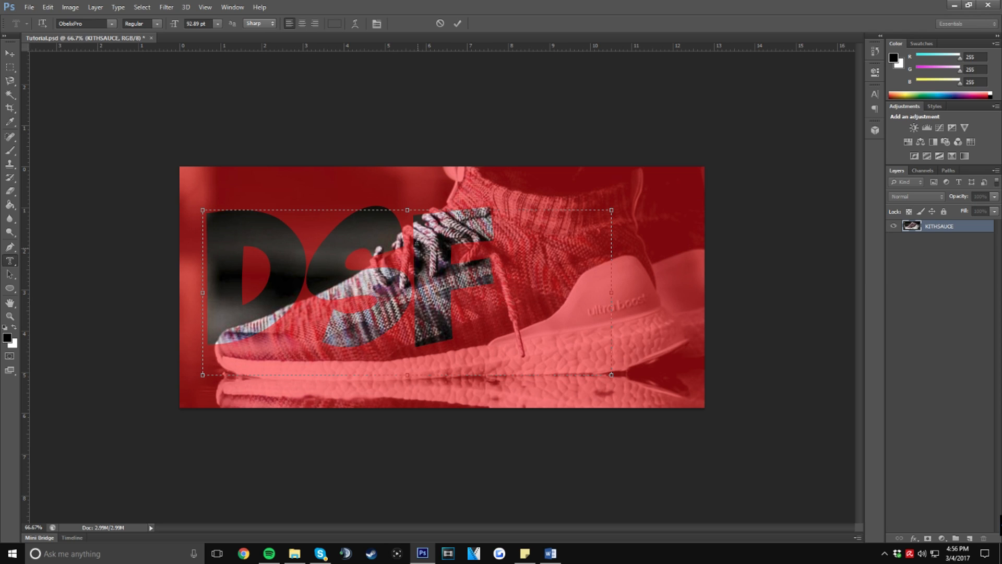
click(457, 23)
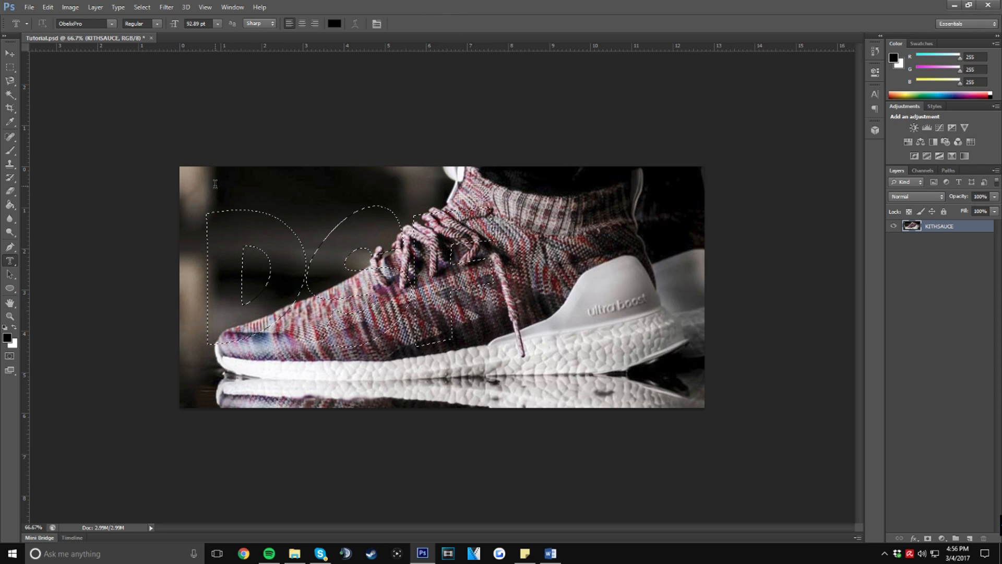
Step: Start and cancel another type mask entry, and clear the letter-shaped selection
click(237, 175)
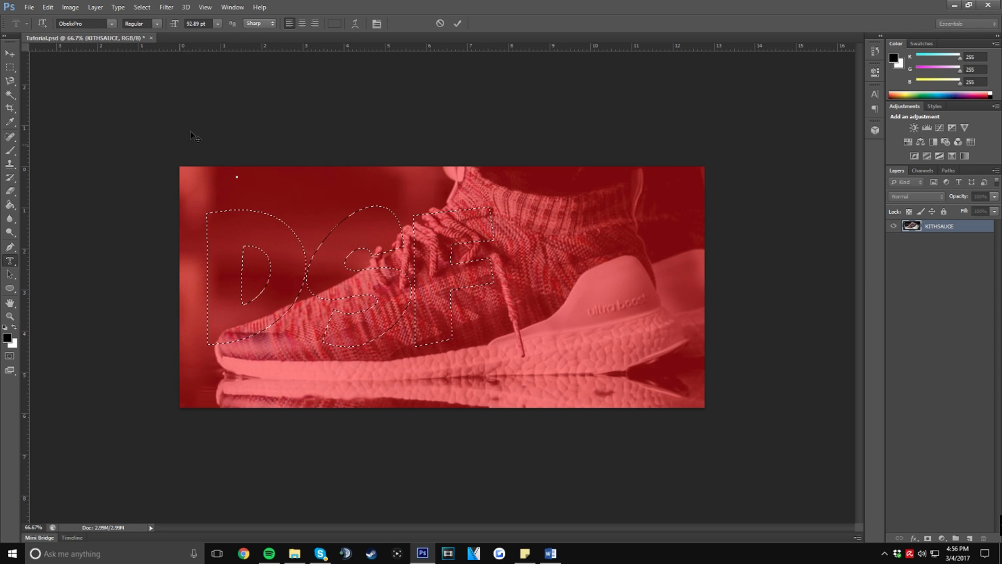
click(437, 23)
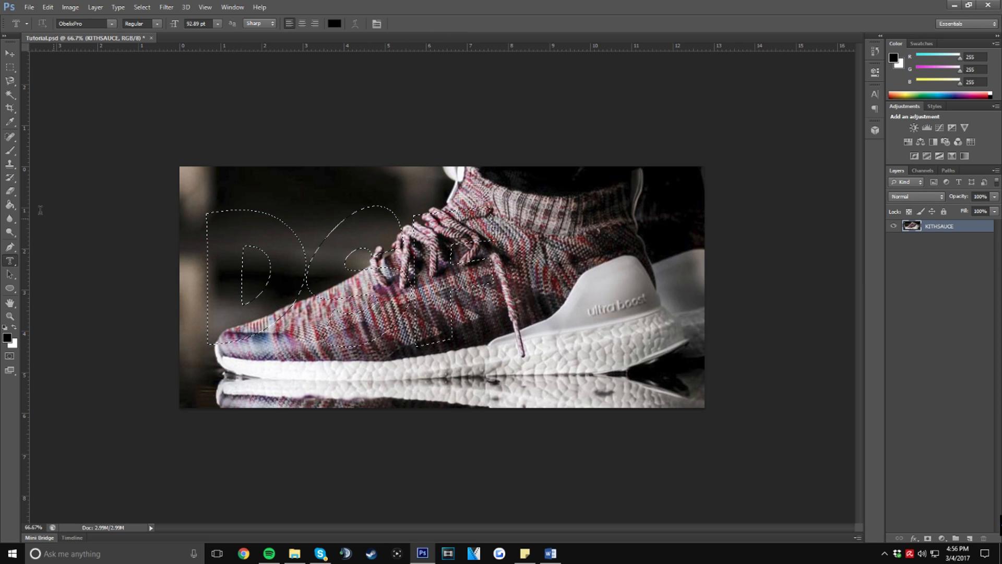
click(10, 67)
click(257, 194)
Step: Add a horizontal text box across the upper part of the shoe image and enter the word "tutorial"
click(10, 261)
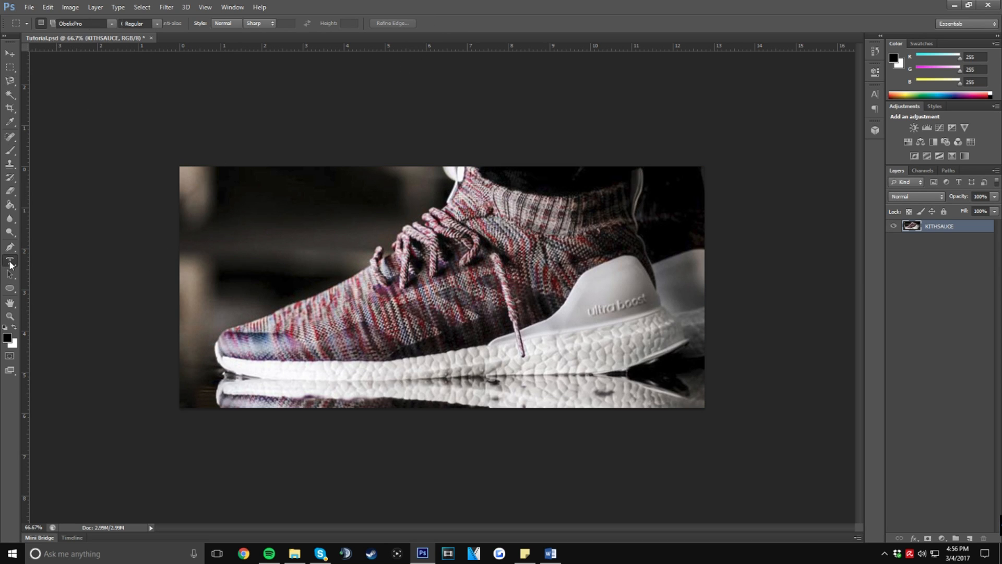
click(51, 261)
drag(193, 194, 606, 333)
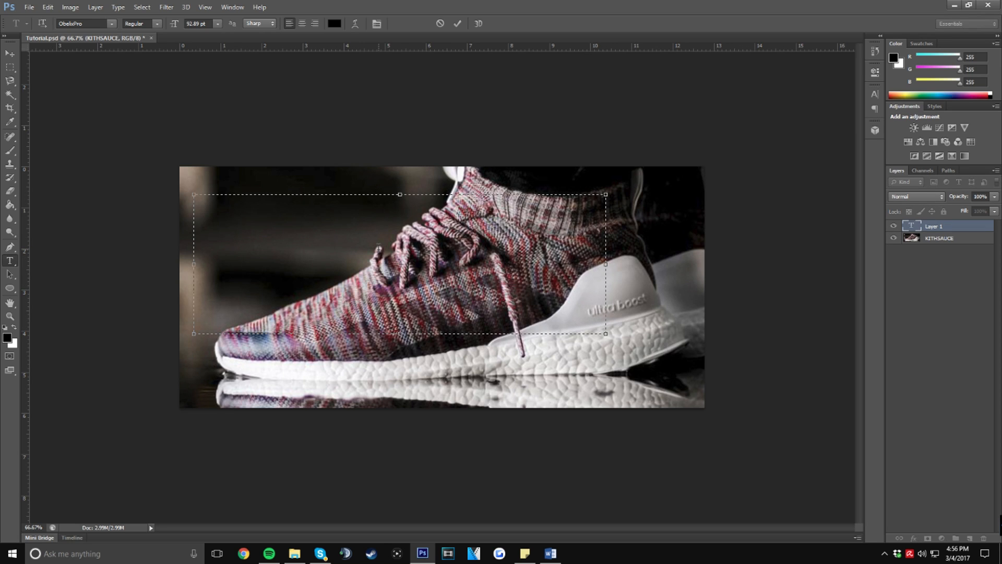
text(TUTO-)
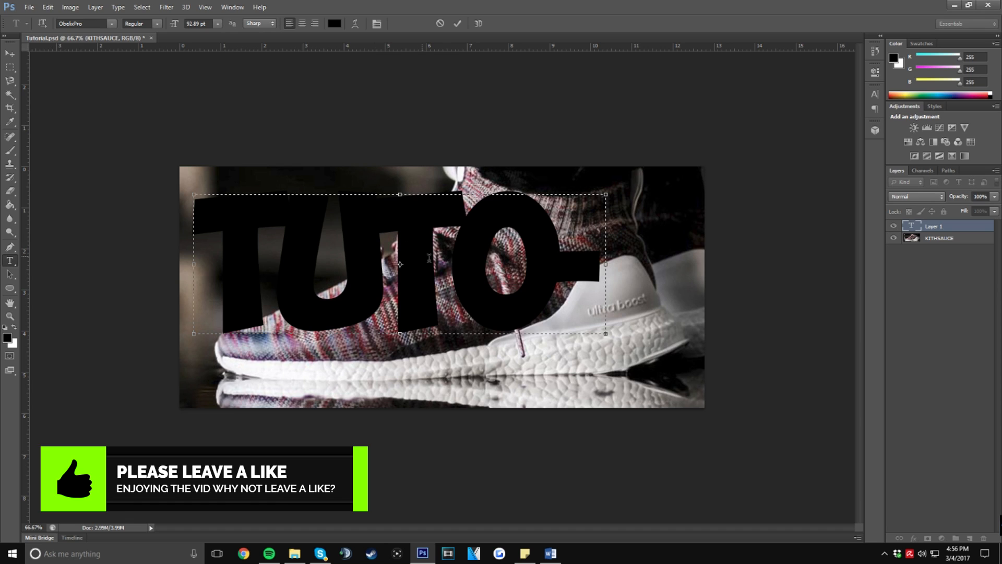
Step: Set the whole text to 48 pt and commit it
key(ctrl+a)
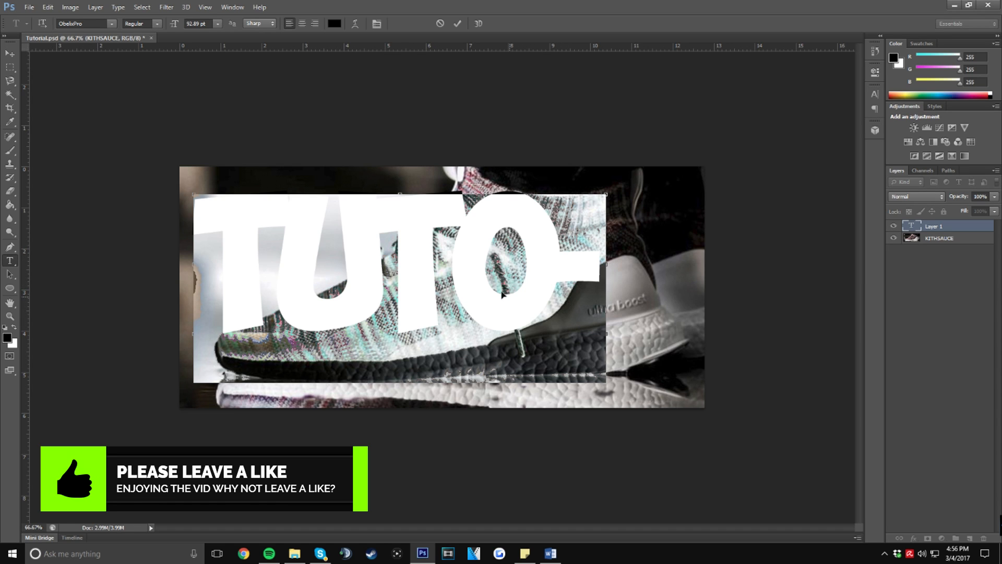
click(218, 24)
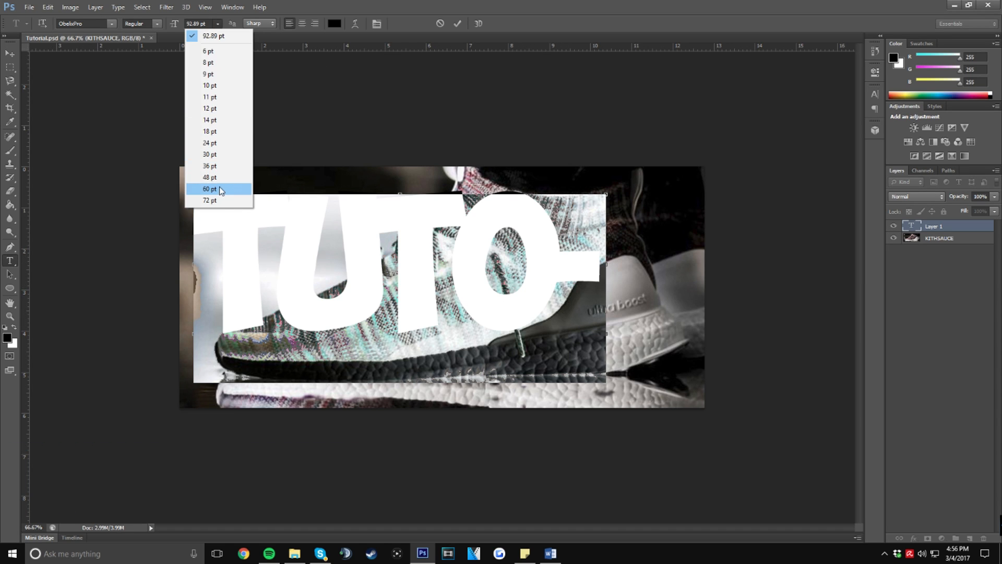
click(219, 187)
click(218, 24)
click(219, 177)
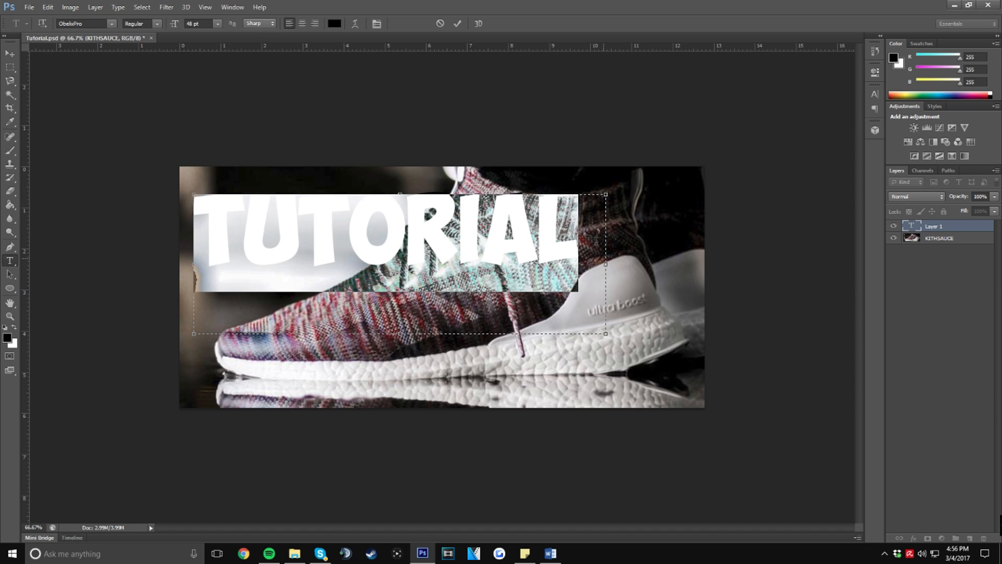
click(457, 25)
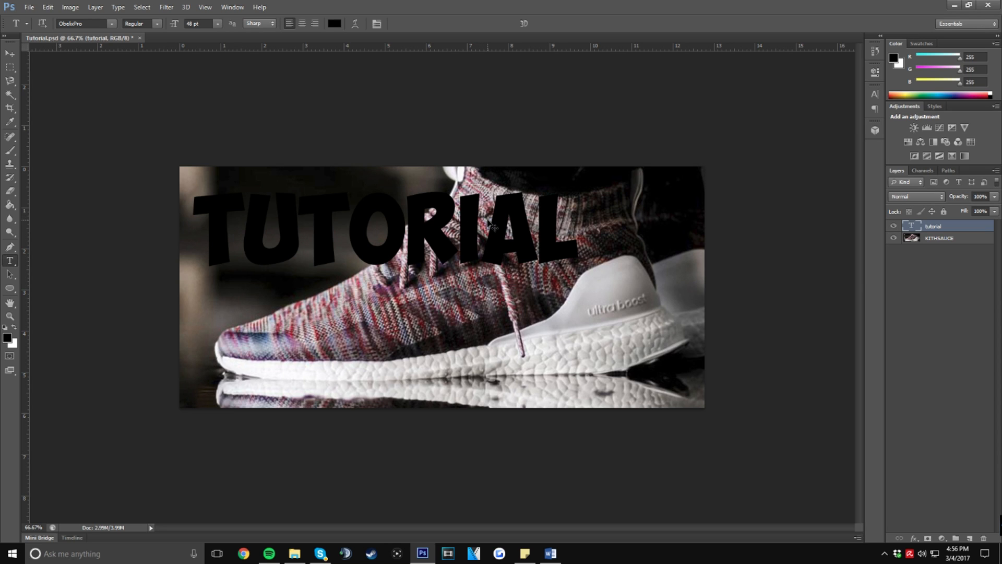
Step: Free-transform the text layer, shrinking it slightly to 47.64 pt and moving it down over the sole
key(ctrl+t)
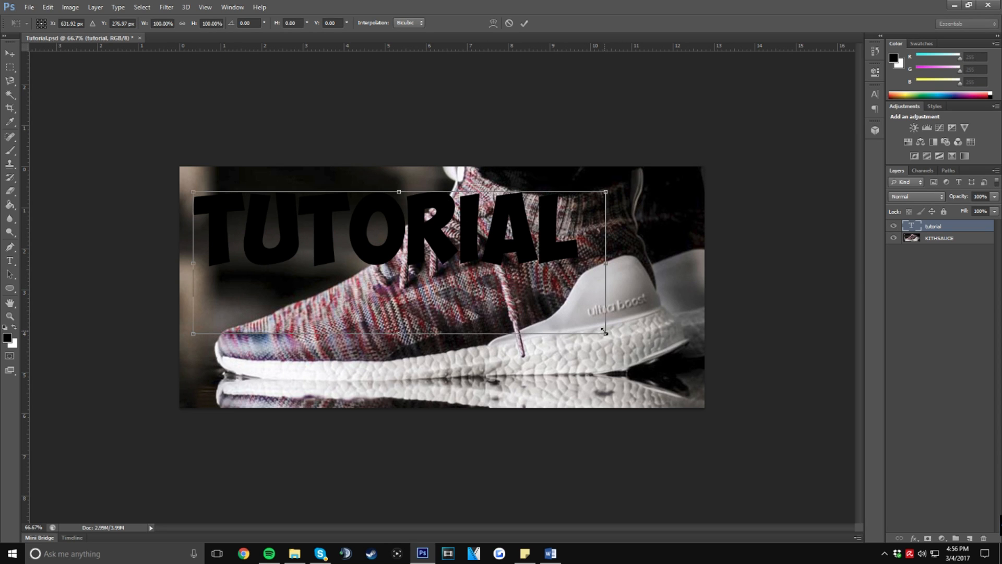
drag(602, 331, 594, 361)
drag(520, 257, 513, 393)
click(524, 23)
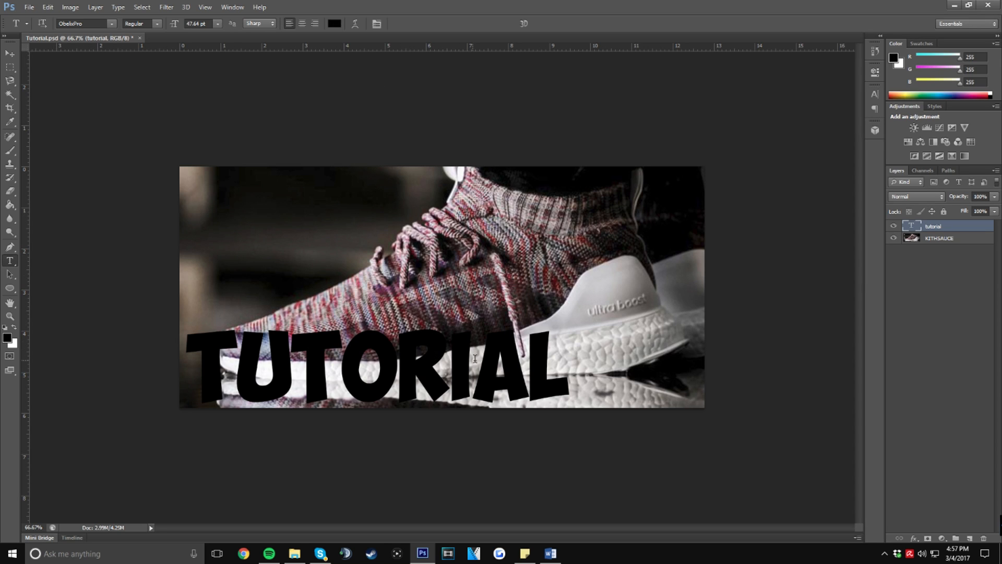
Step: Sample trial text colours from the shoe image, settle on bright green for the whole word, and commit the text
click(471, 358)
key(ctrl+a)
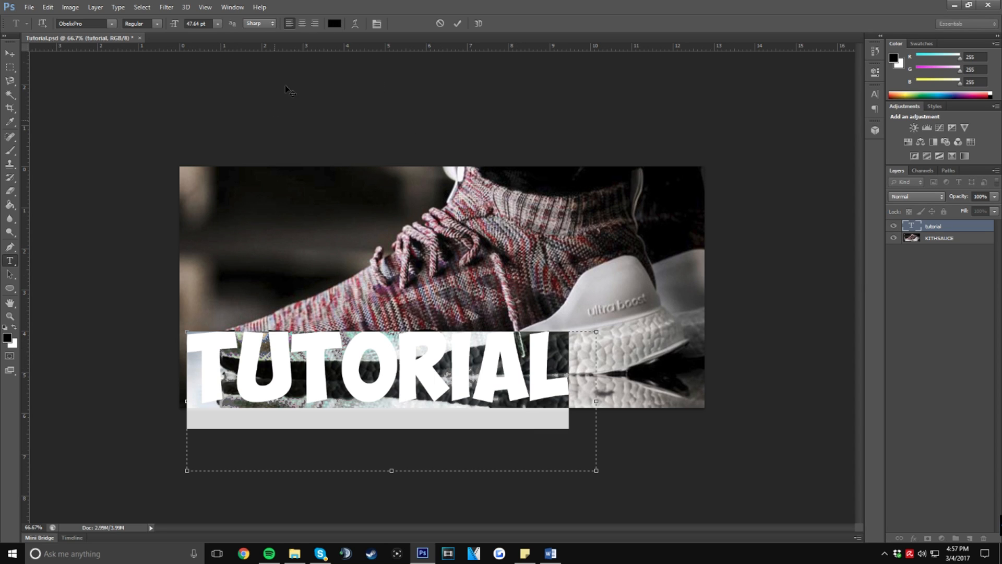
click(335, 23)
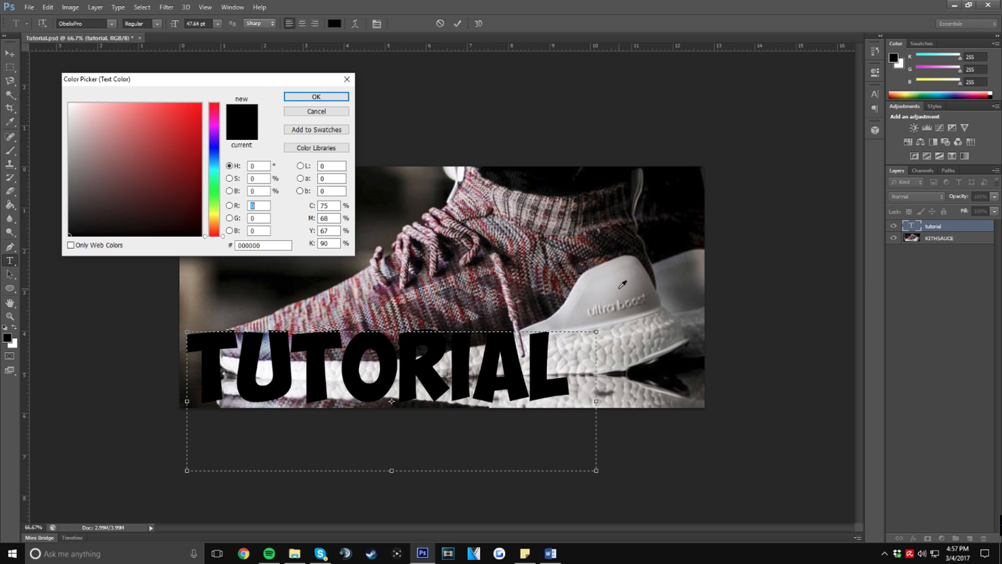
click(617, 267)
drag(538, 227, 374, 284)
drag(405, 184, 589, 270)
click(214, 197)
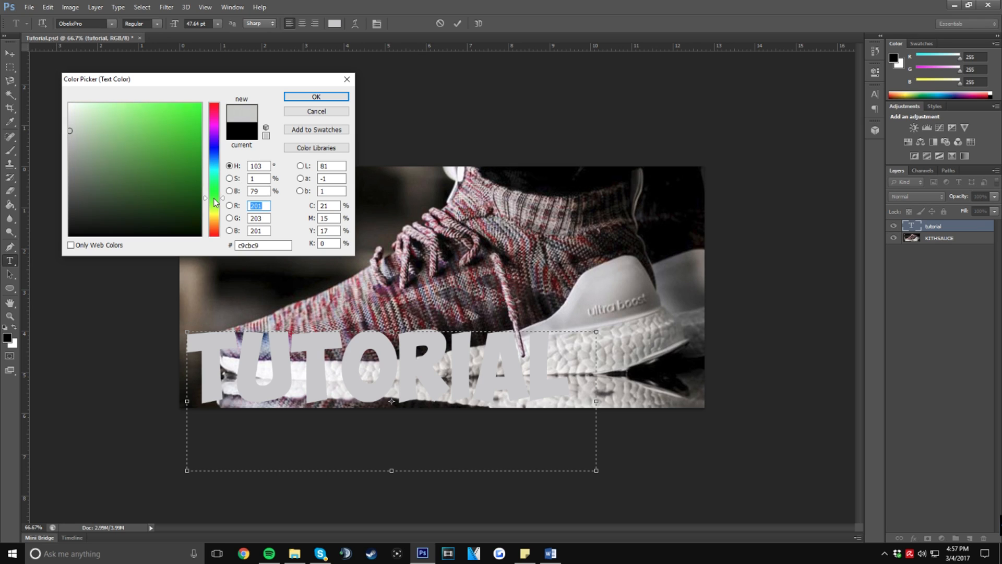
click(190, 121)
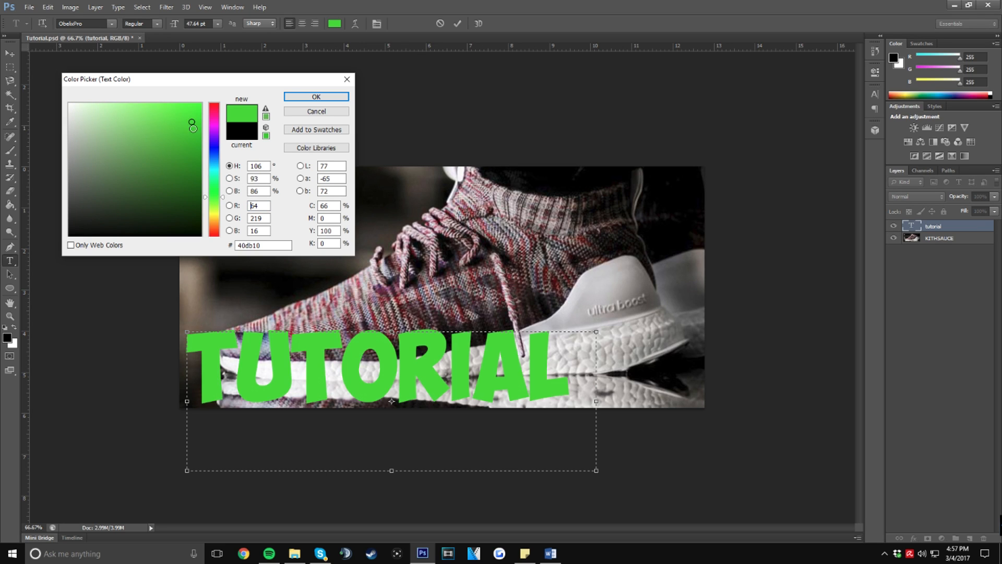
click(315, 97)
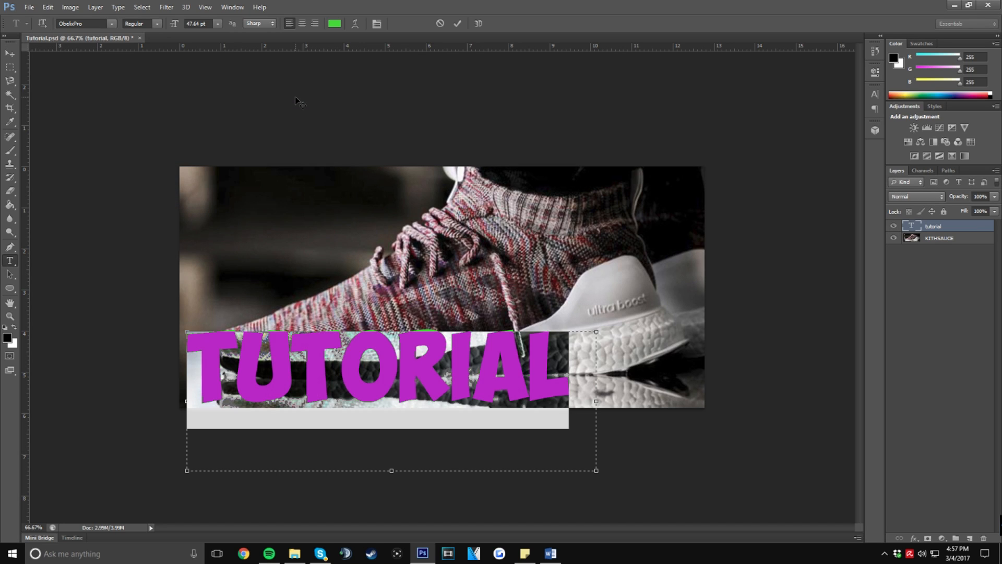
click(457, 24)
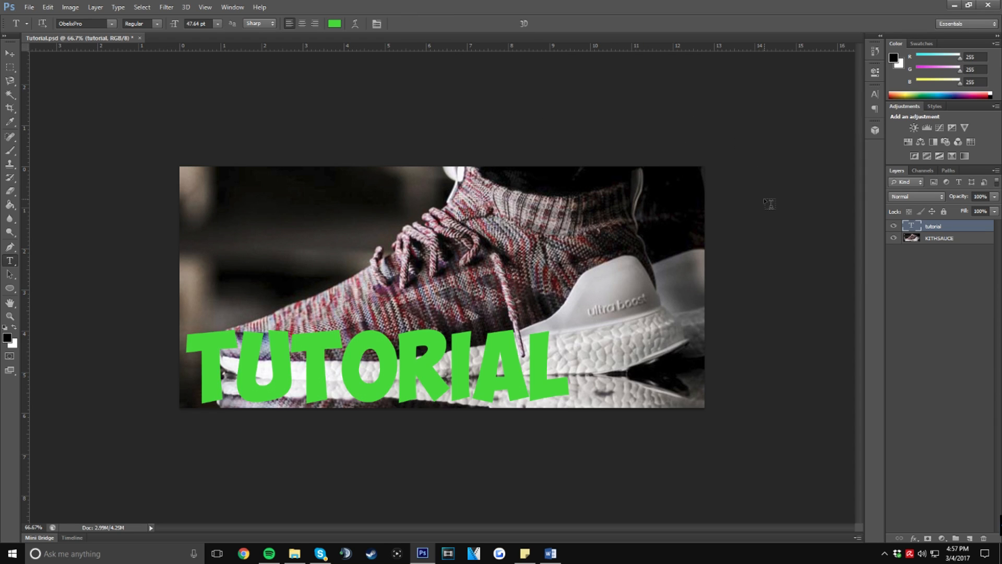
Step: Open the layer style settings of the tutorial text layer and move the dialog clear of the lettering
right_click(963, 228)
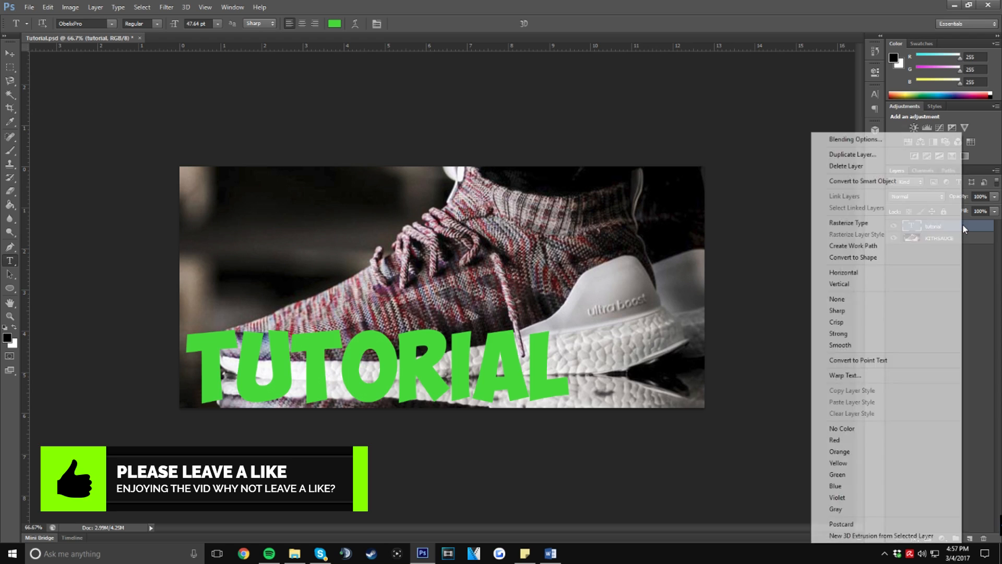
click(973, 275)
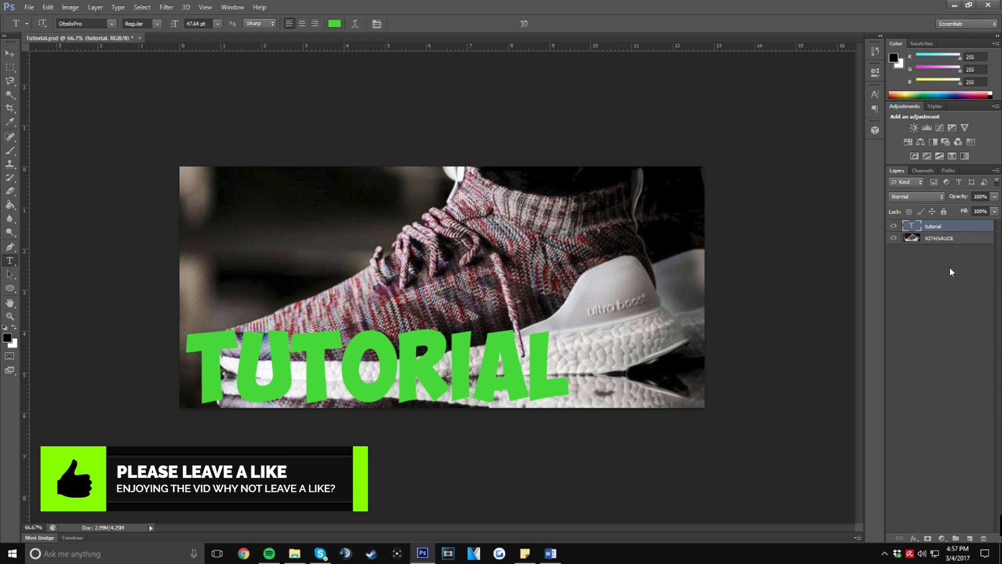
double_click(975, 228)
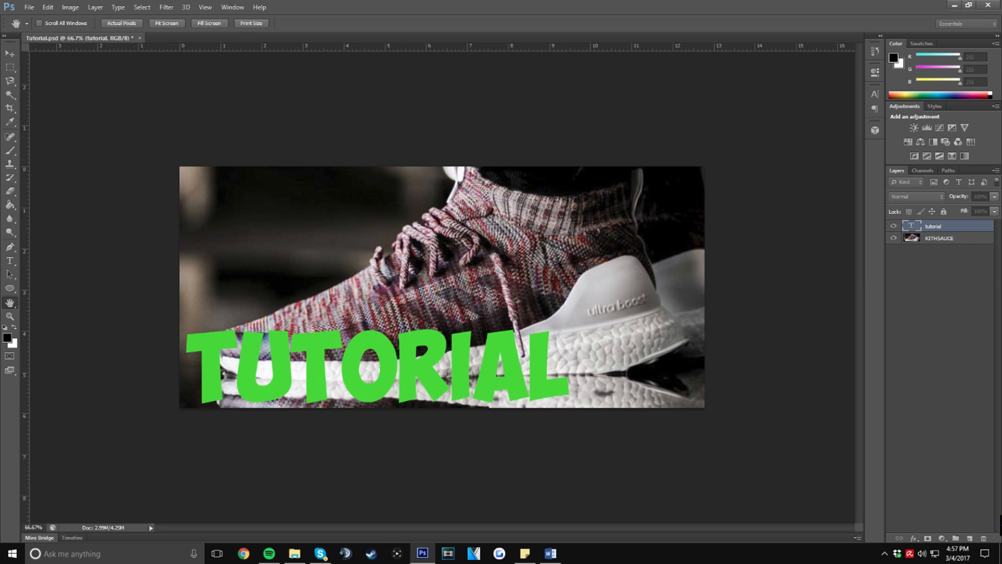
drag(219, 73, 190, 69)
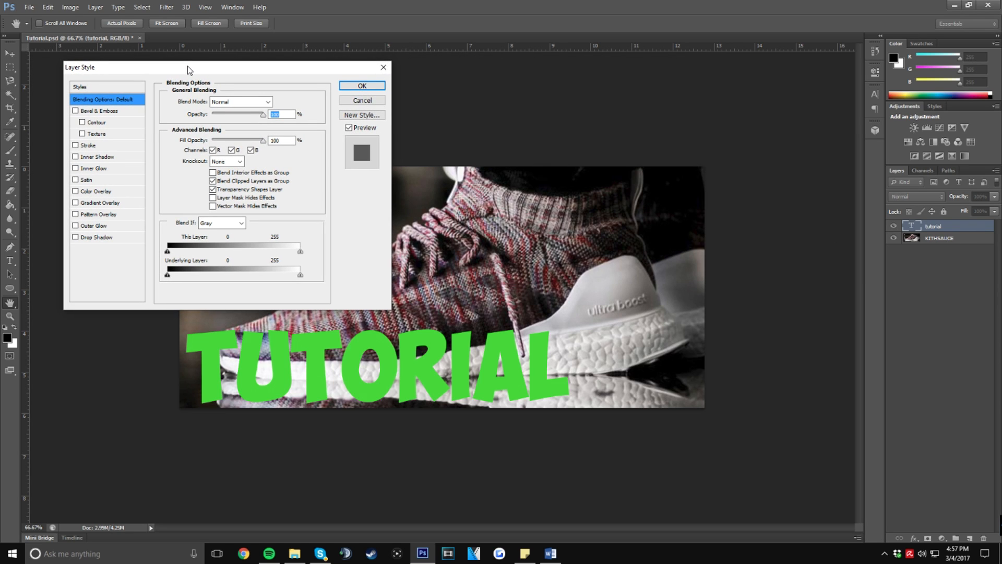
drag(187, 66, 740, 59)
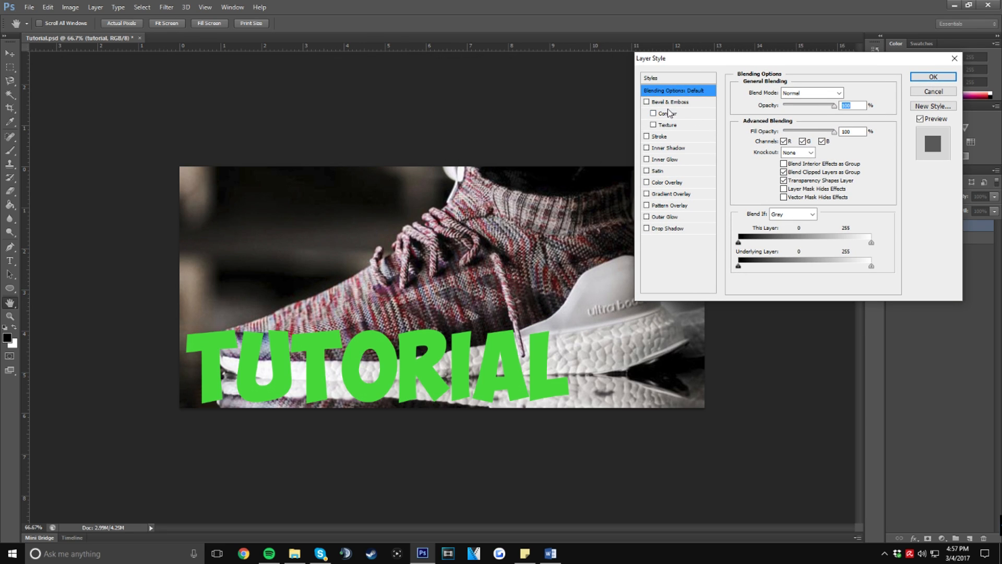
Step: Add a black outer glow to the tutorial text with Normal blend mode and 100% opacity
click(676, 218)
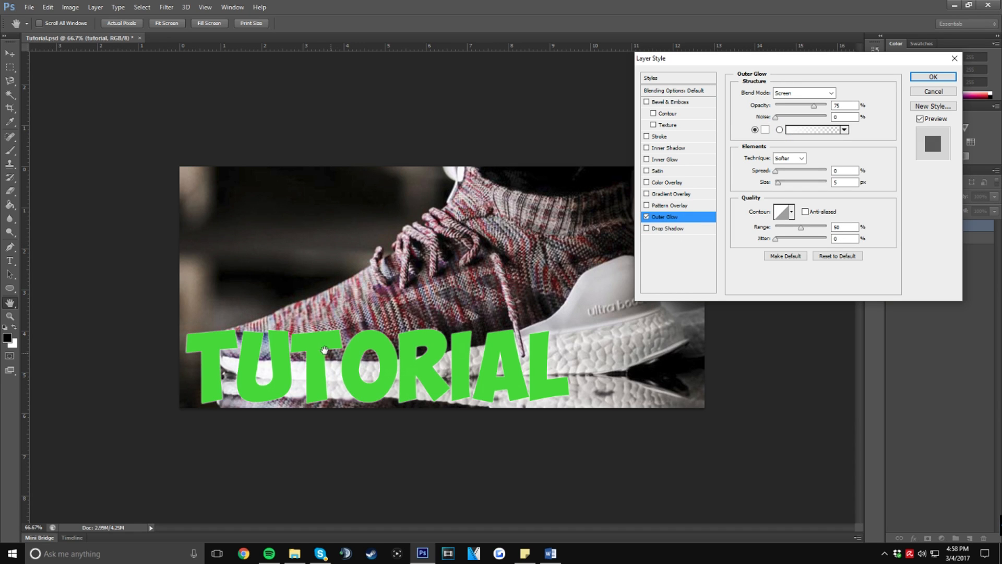
click(798, 93)
click(798, 103)
click(765, 130)
click(264, 331)
click(316, 96)
click(837, 106)
drag(815, 109, 845, 111)
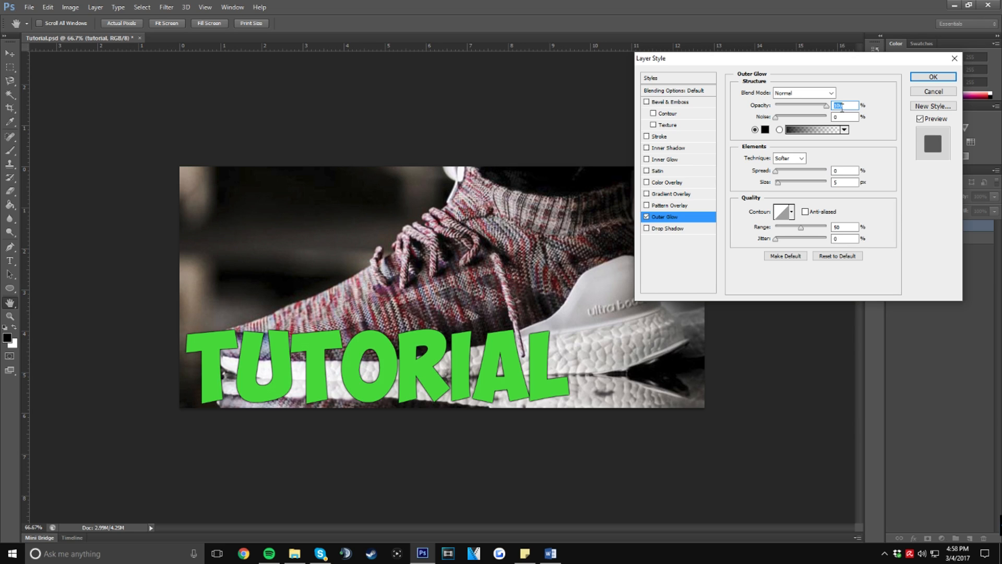
Step: Compare the Precise and Softer glow techniques, try 39% spread with 49 px size, and turn the outer glow off
click(790, 158)
click(794, 177)
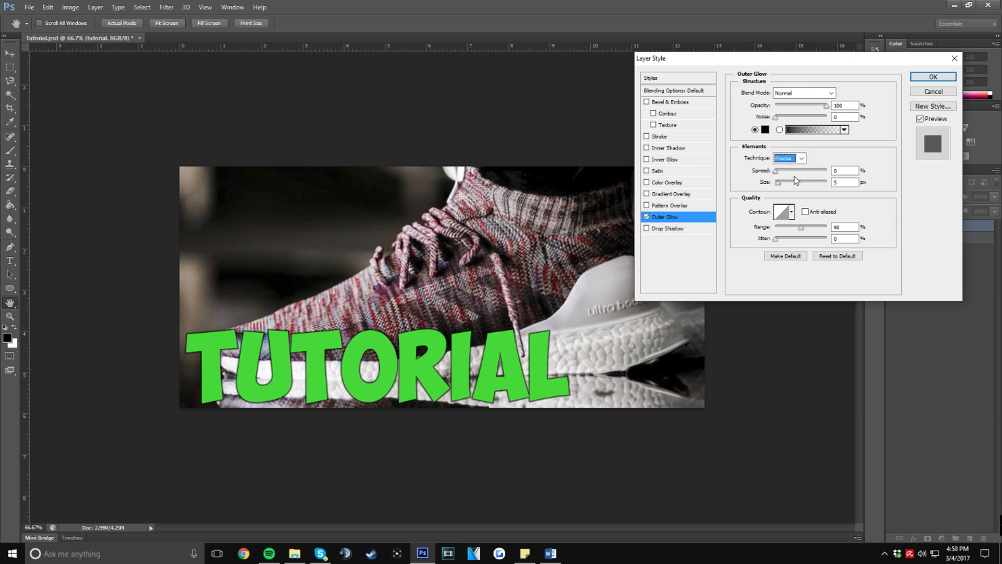
click(793, 158)
click(800, 166)
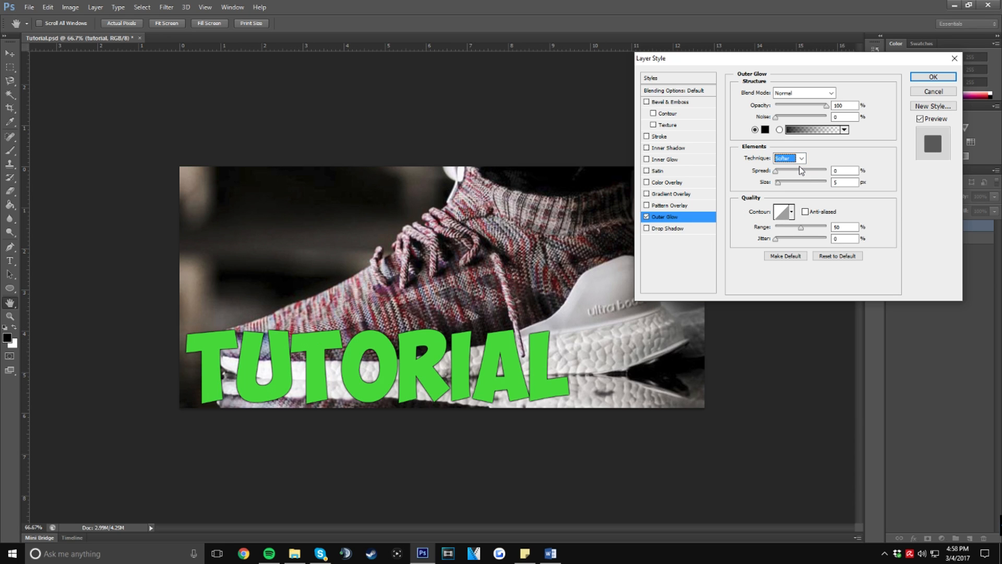
drag(778, 181, 794, 173)
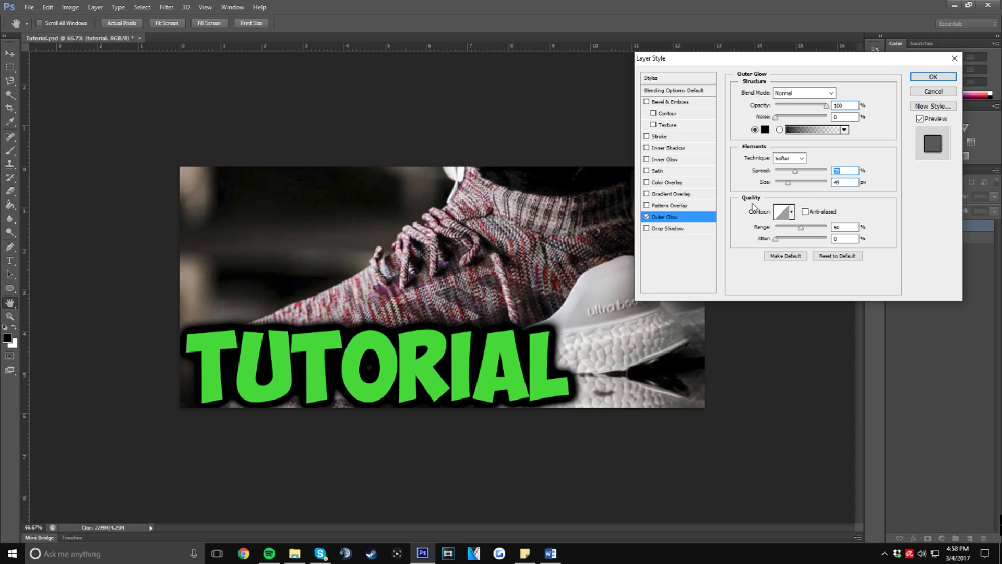
click(648, 217)
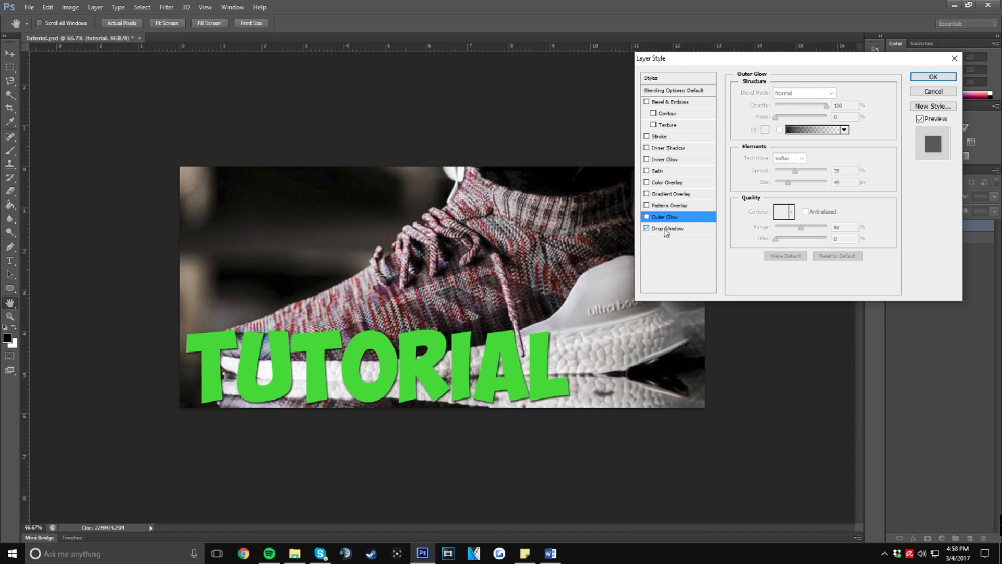
Step: Give the text a black drop shadow with Normal blending, 100% opacity, 5 px distance, 57% spread and an increased size
click(665, 229)
drag(813, 105, 827, 105)
click(826, 99)
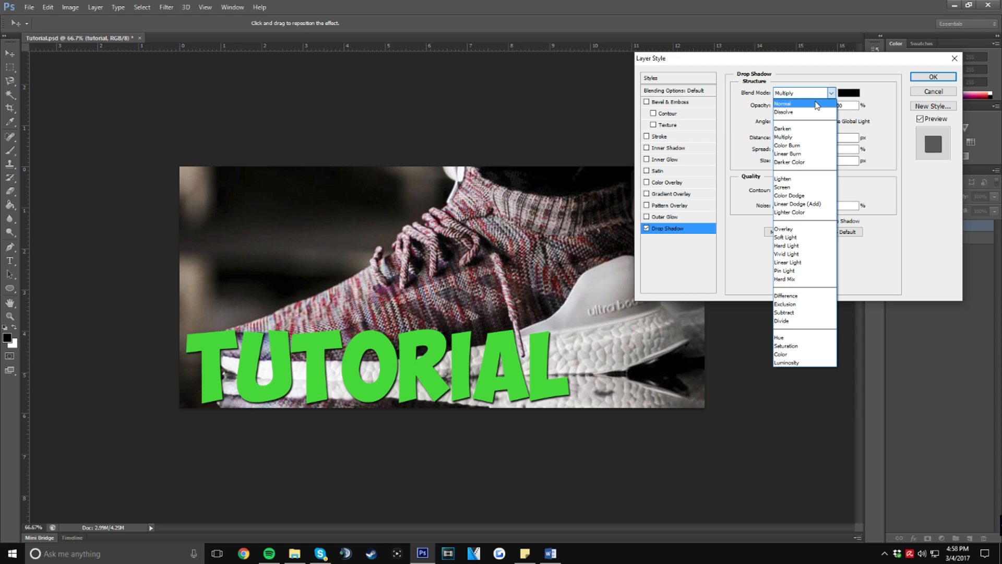
click(811, 102)
drag(779, 140, 797, 141)
drag(783, 146, 783, 169)
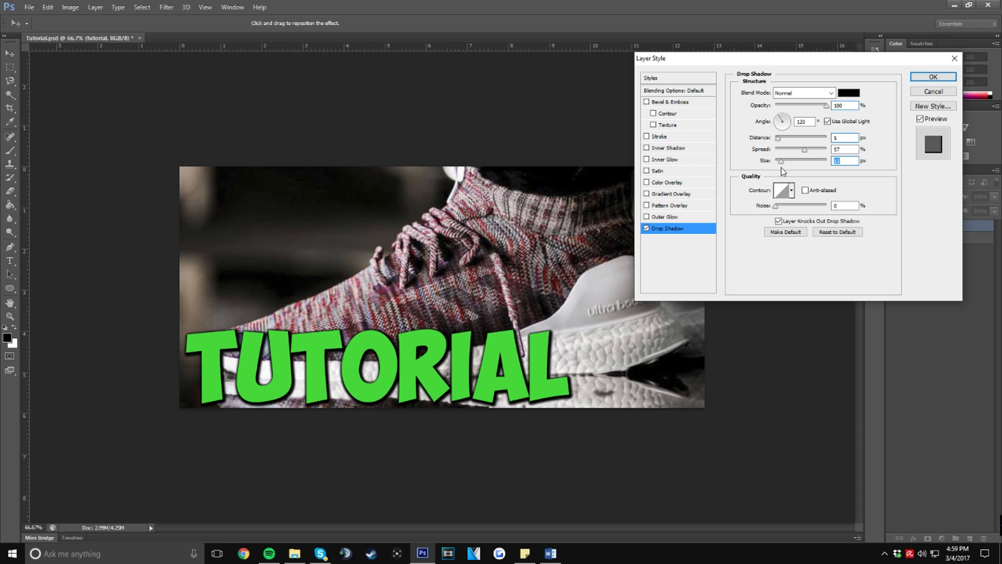
Step: Add a colour overlay to the text in bright red, f20000
click(663, 184)
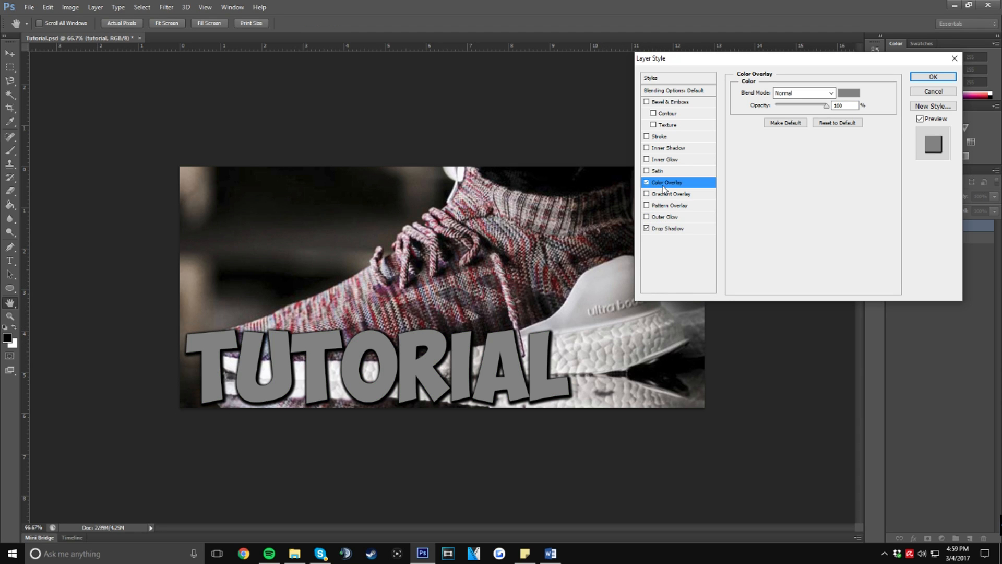
click(849, 94)
click(200, 109)
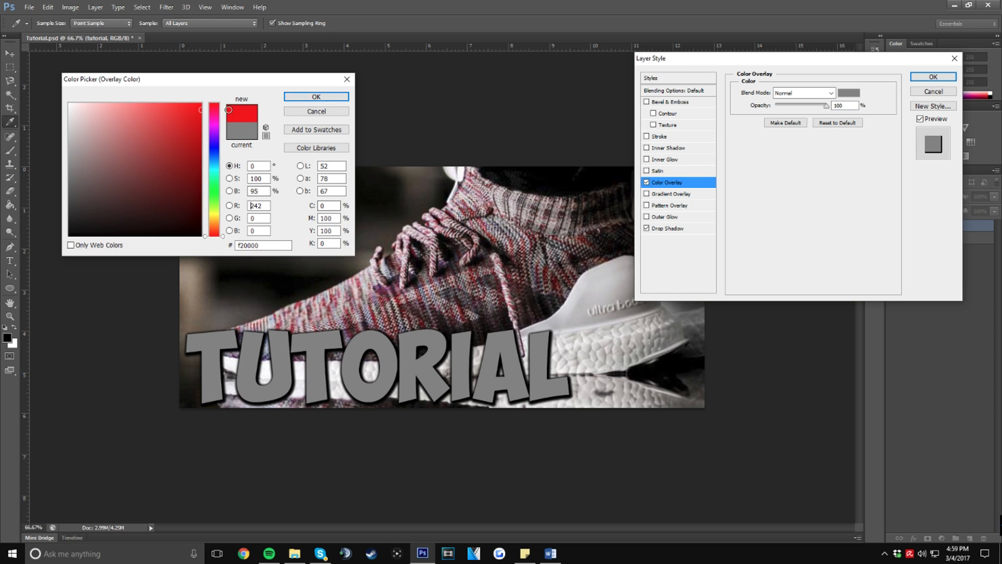
click(324, 97)
Step: Try the Dissolve and Screen blend modes on the colour overlay, lower its opacity to about half, and turn it off
click(831, 93)
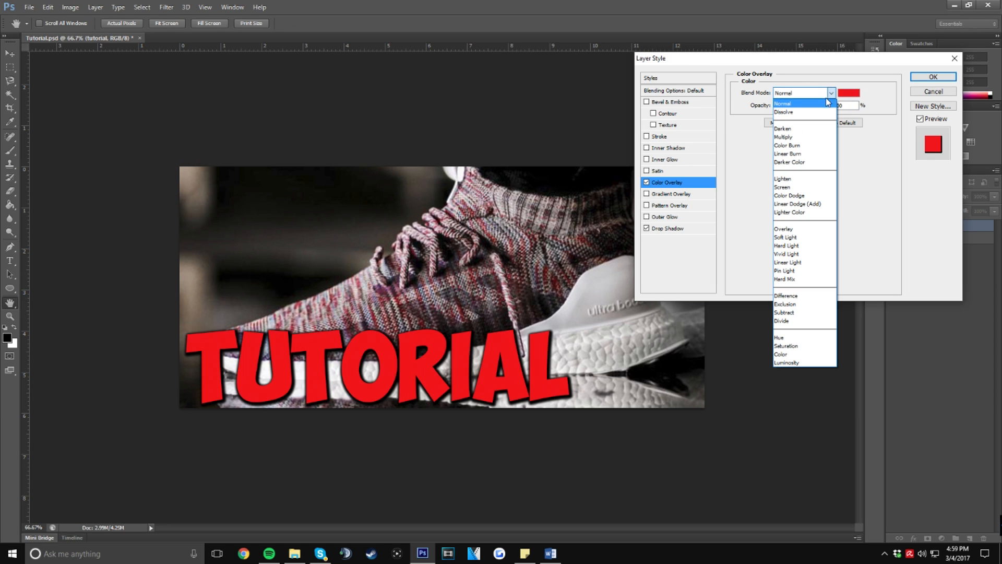
click(814, 112)
click(830, 93)
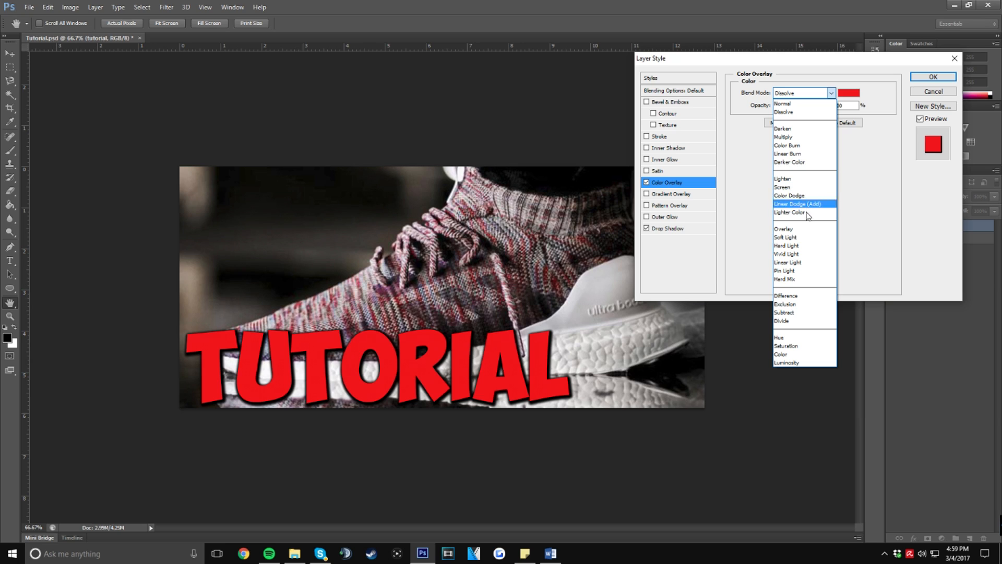
click(805, 188)
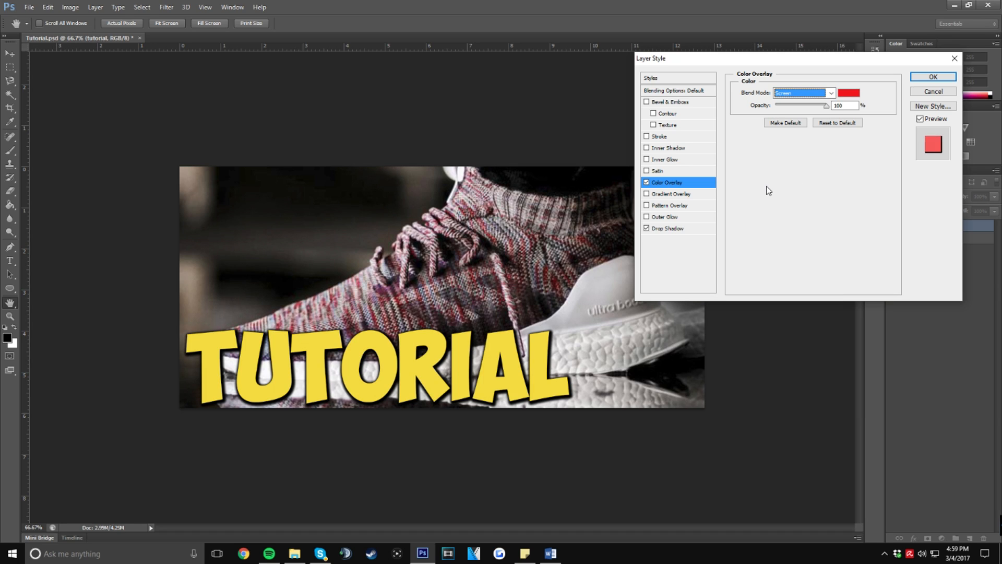
click(826, 106)
drag(826, 106, 804, 111)
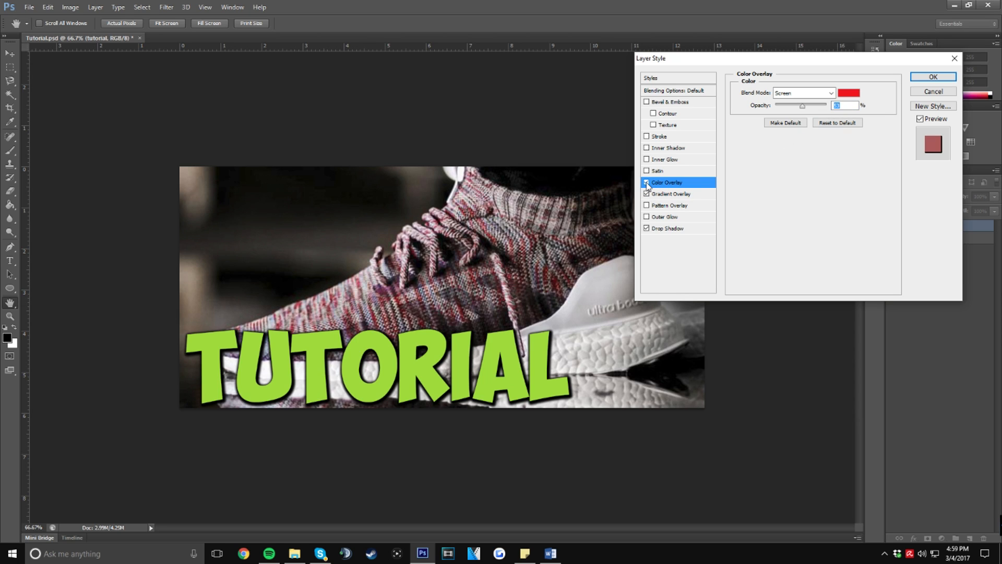
click(646, 182)
Step: Give the text a gradient overlay using the purple-to-orange preset at 100% opacity
click(670, 193)
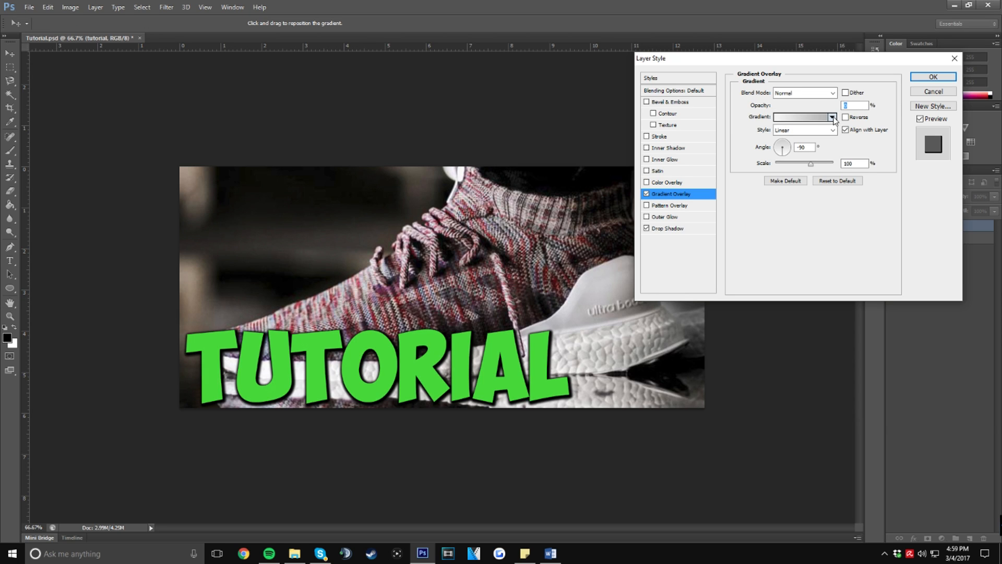
click(832, 118)
click(624, 190)
click(602, 192)
click(799, 88)
drag(776, 106, 842, 112)
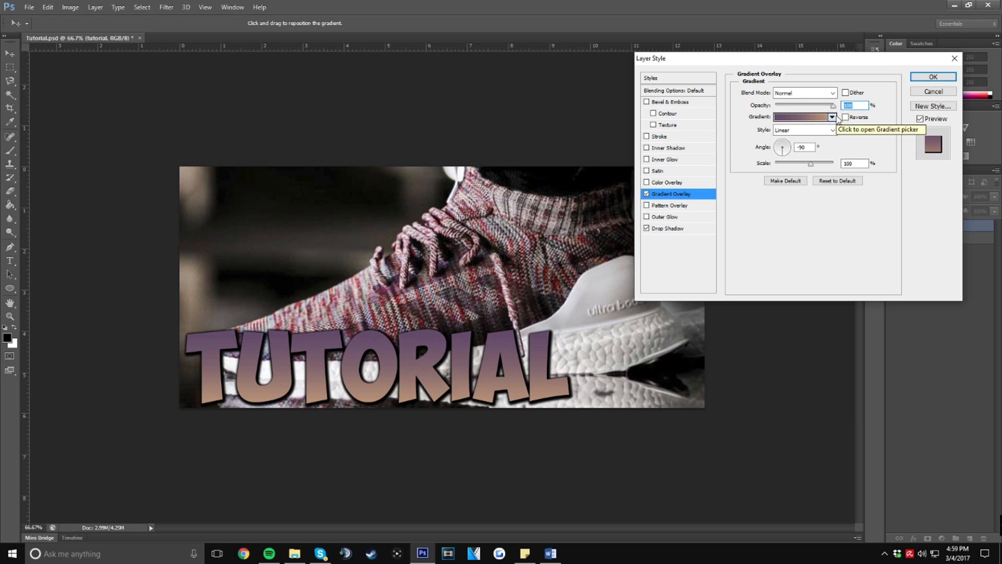
Step: Try a 10 px black outside stroke and a bevel and emboss on the text, and turn both off
click(659, 137)
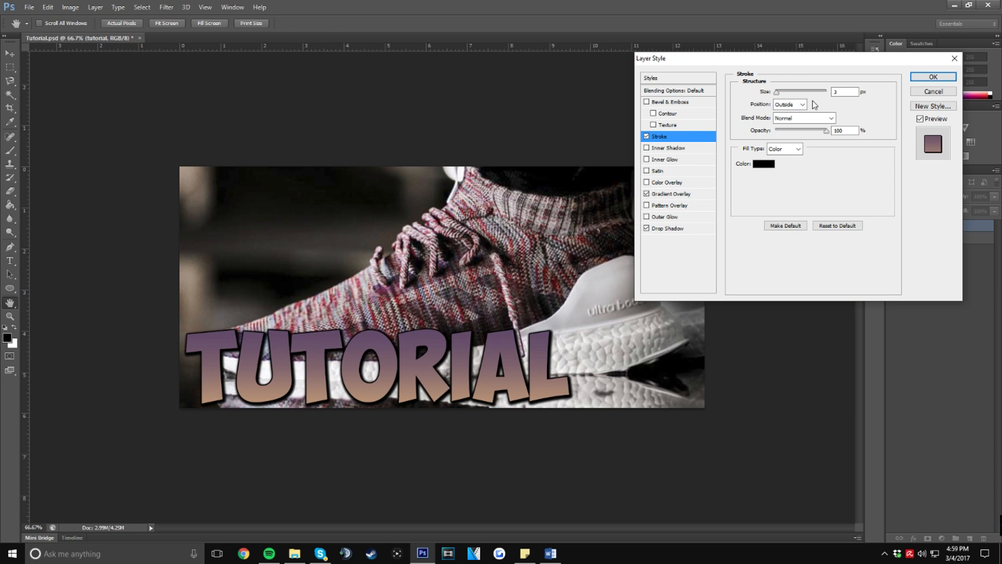
drag(775, 92, 782, 100)
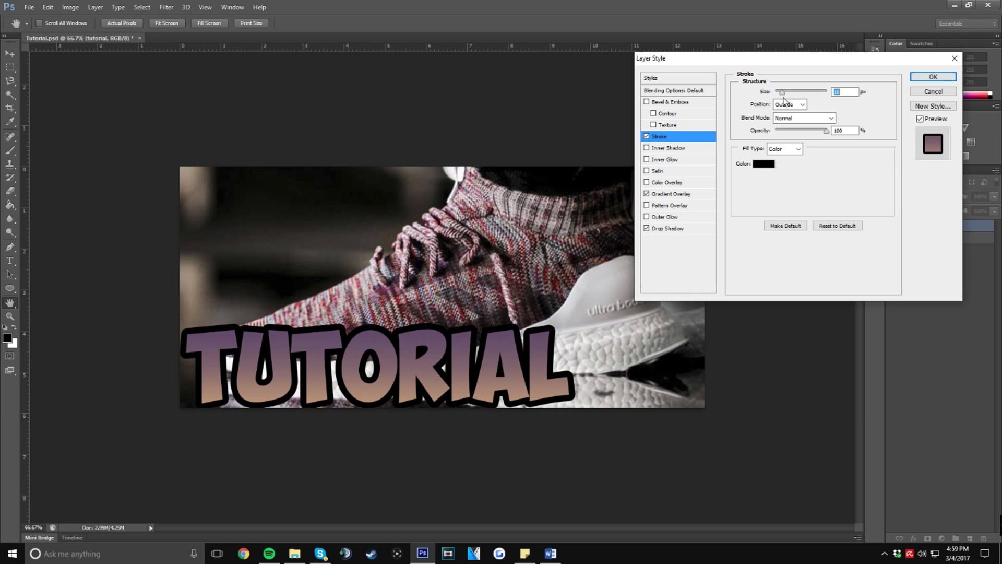
drag(783, 93, 780, 95)
click(647, 103)
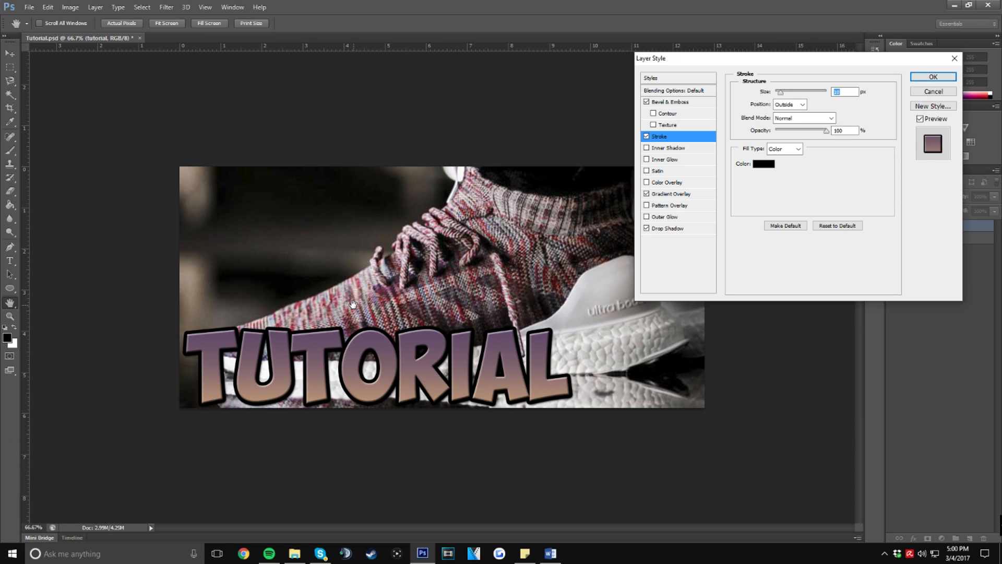
click(646, 102)
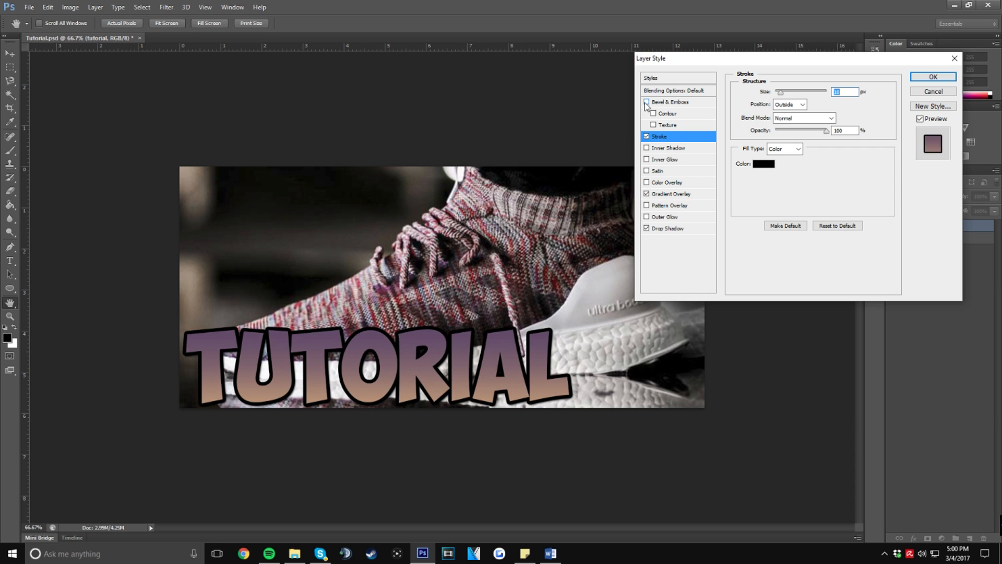
click(646, 136)
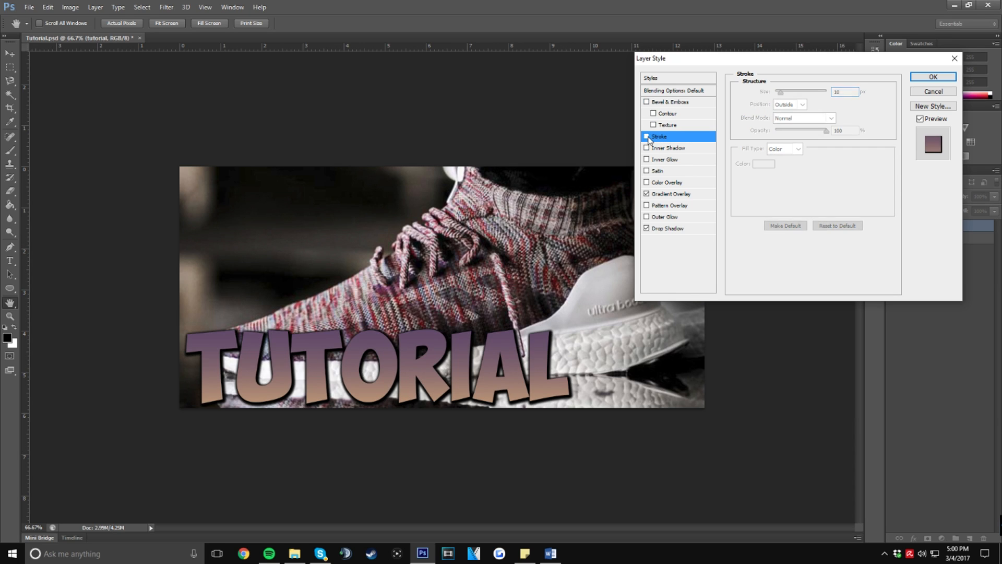
Step: Apply the gradient overlay and drop shadow to the tutorial text layer
click(929, 78)
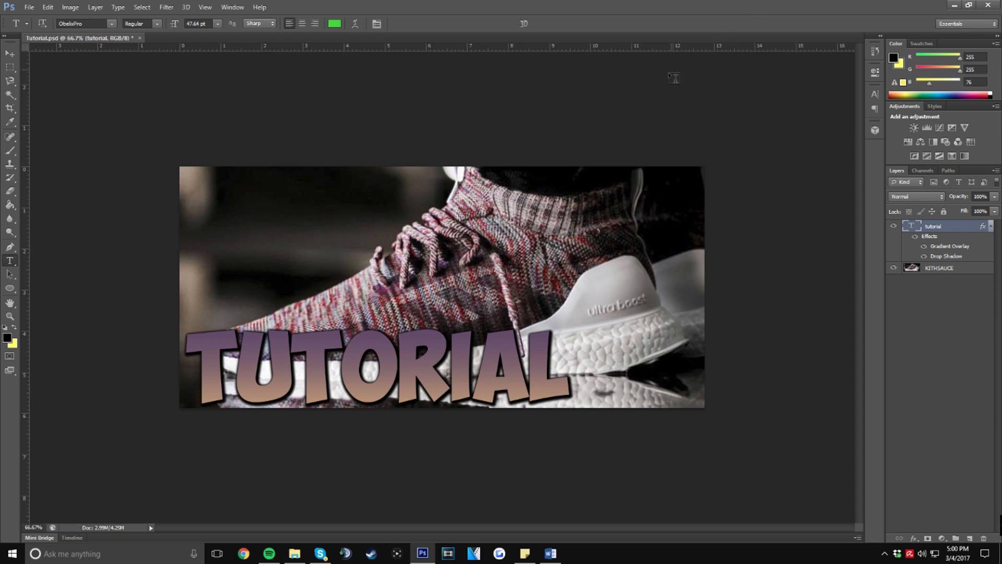
Step: Add a text box reading "test" above the word tutorial and free-transform it towards the image's upper-left corner
drag(241, 203, 568, 285)
text(test)
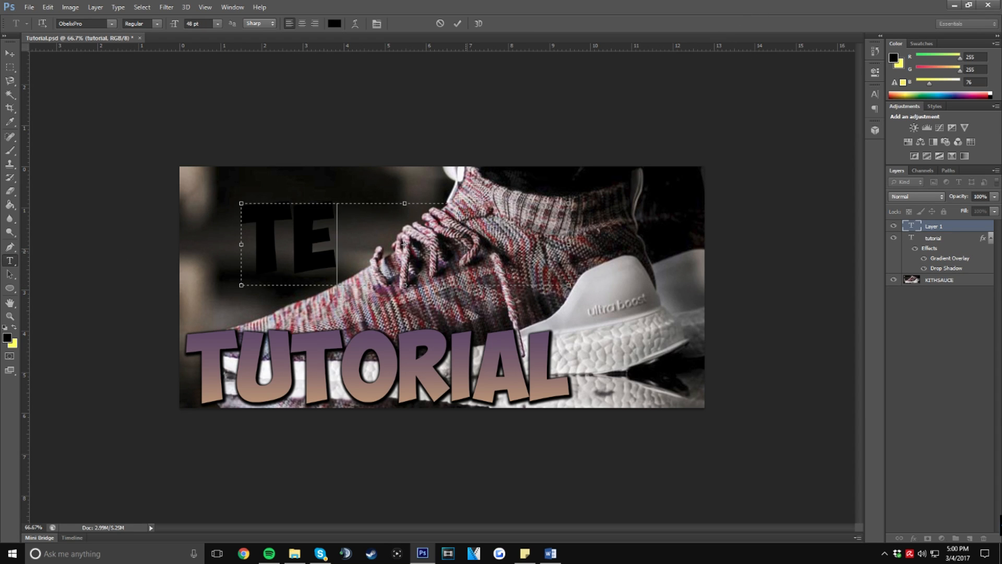
click(457, 24)
key(ctrl+t)
drag(395, 214, 341, 201)
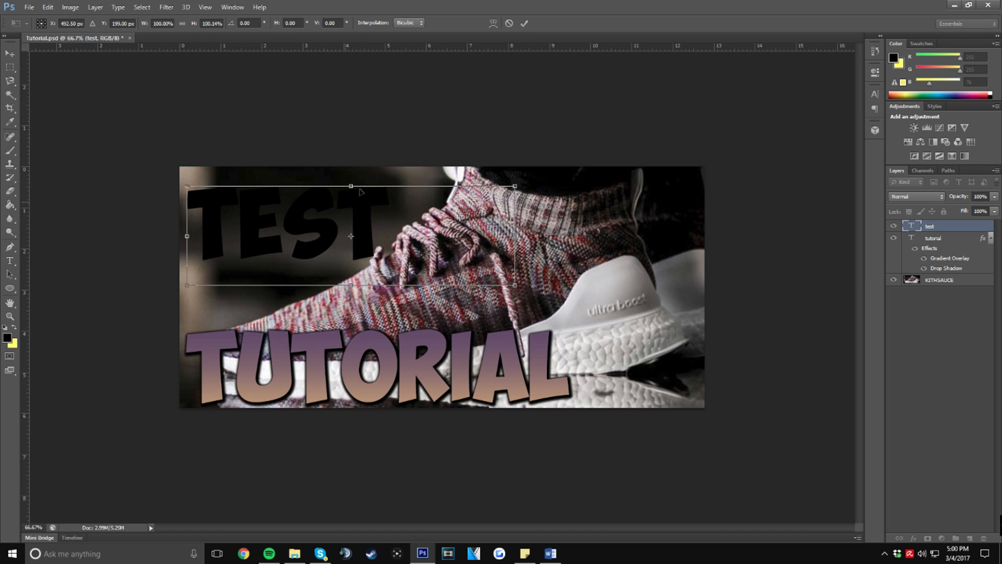
click(525, 23)
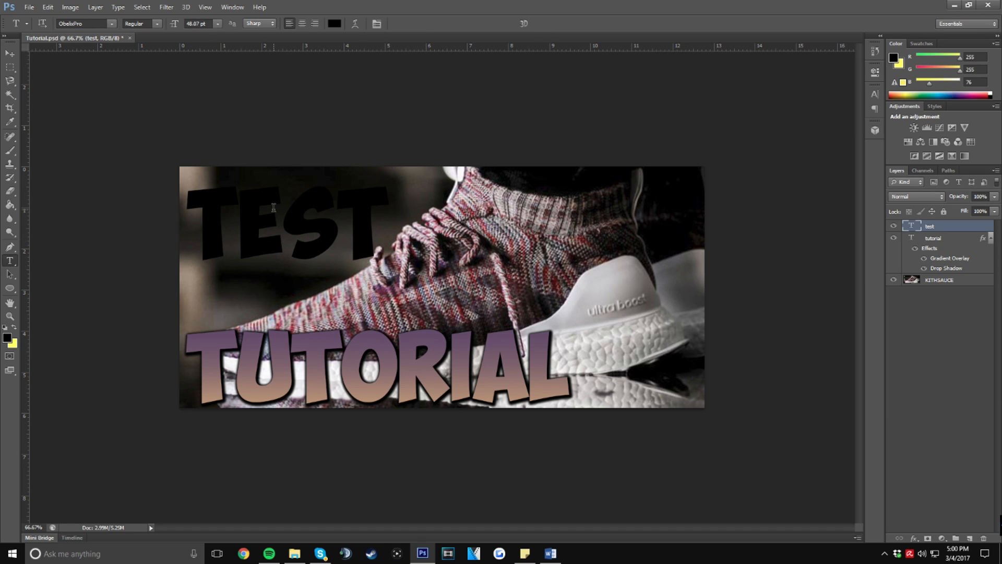
Step: Copy the layer style of the tutorial text layer and paste it onto the test text layer
click(950, 241)
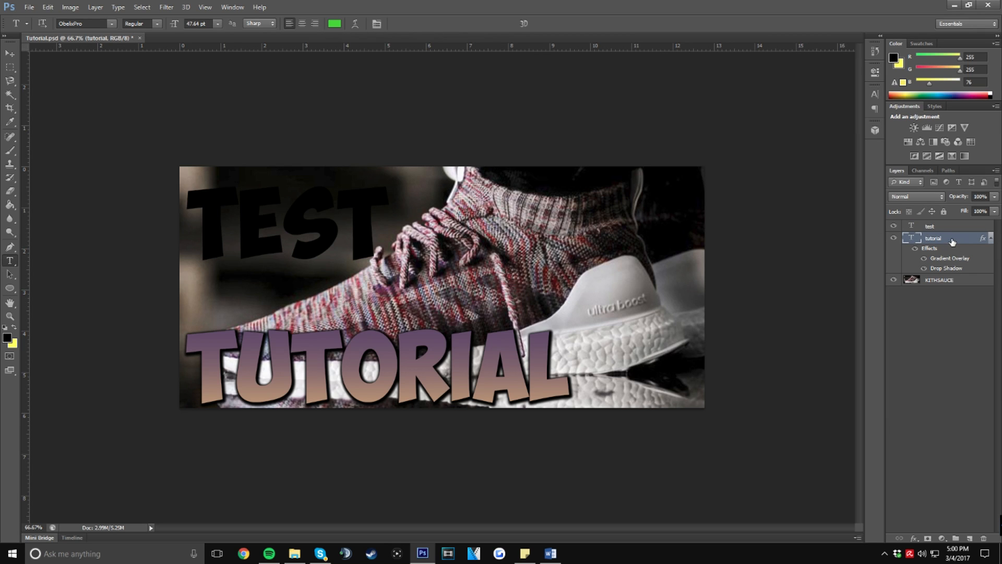
right_click(951, 241)
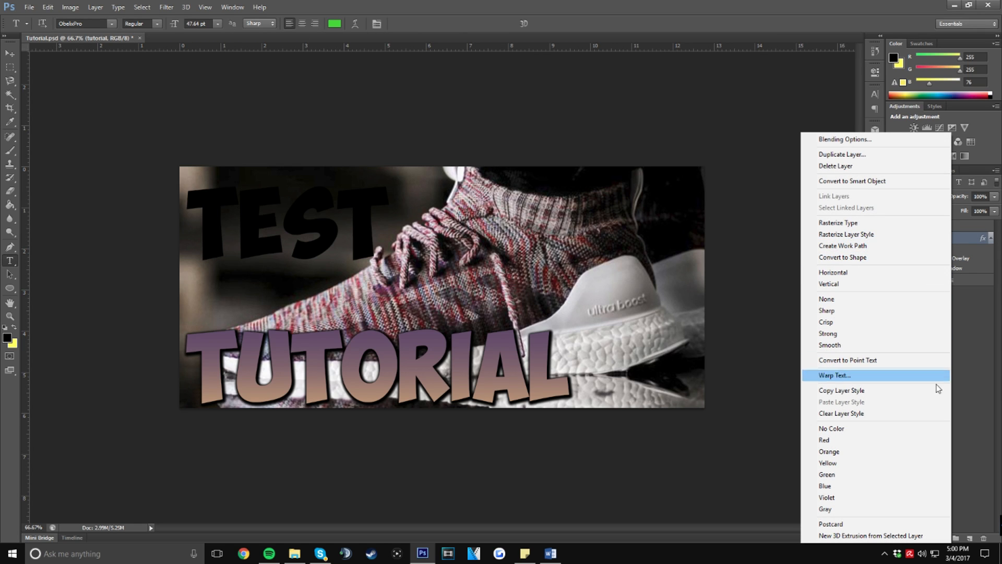
click(896, 387)
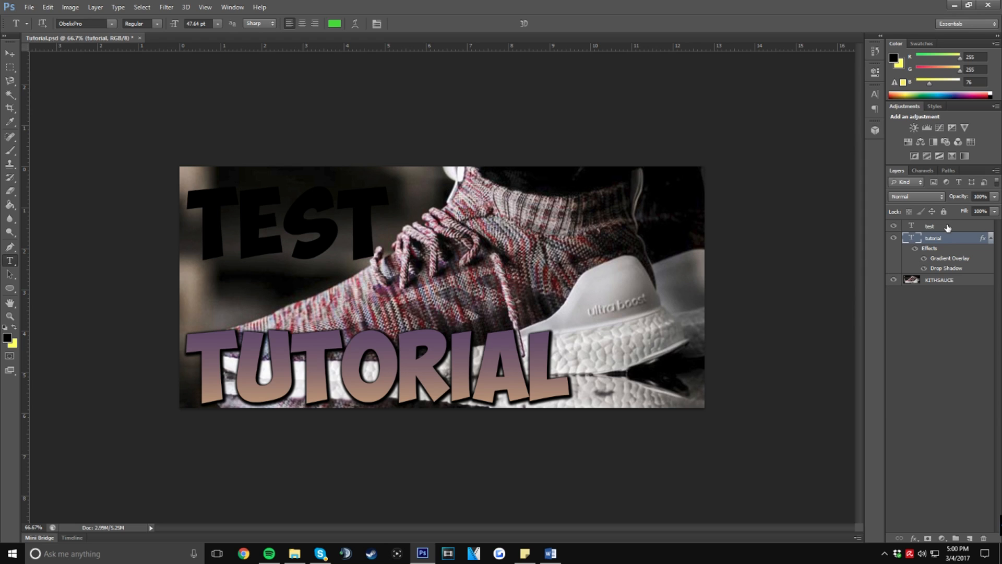
click(948, 227)
right_click(948, 227)
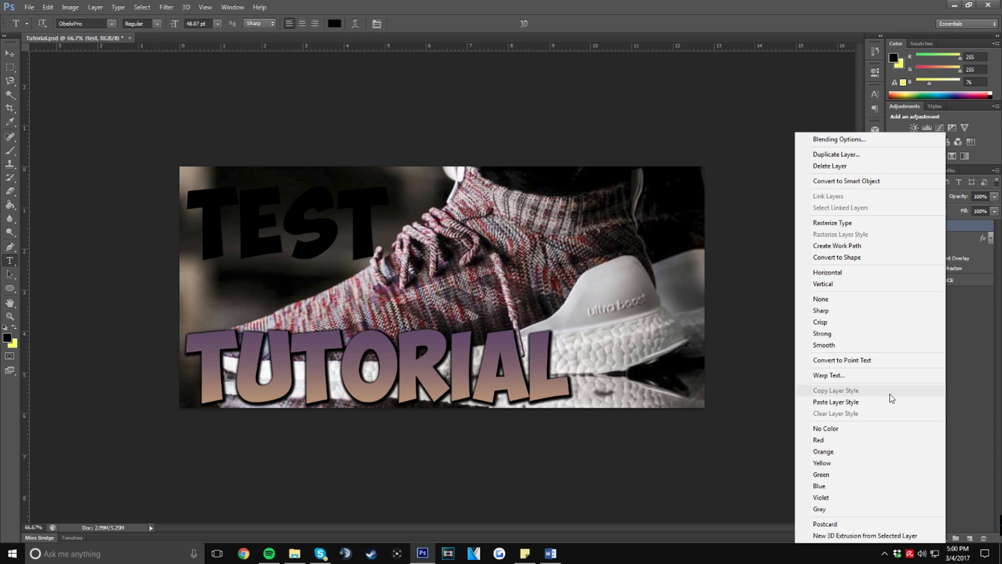
click(888, 403)
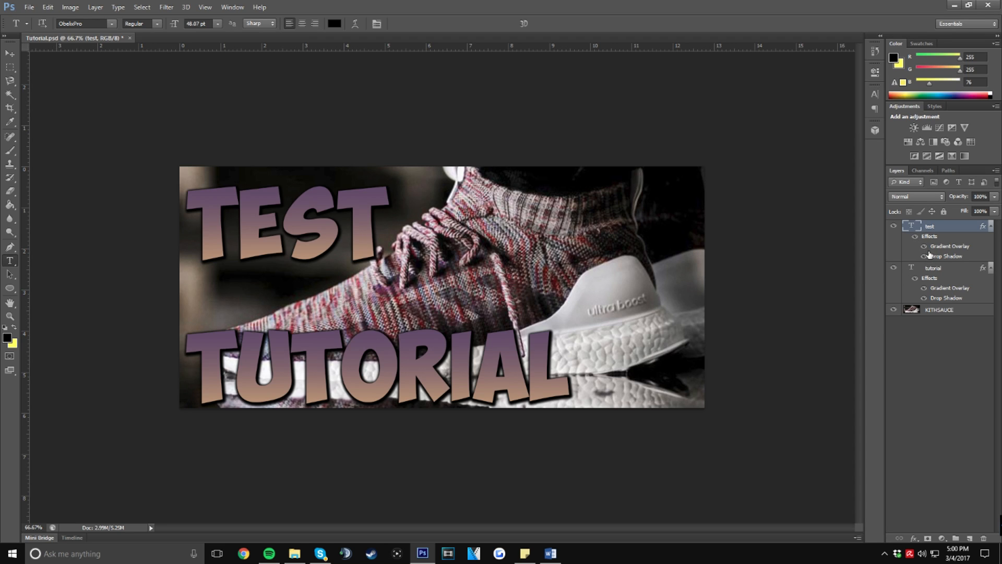
Step: Toggle the test layer's gradient overlay and drop shadow off and on to compare them, and delete the test layer
click(925, 247)
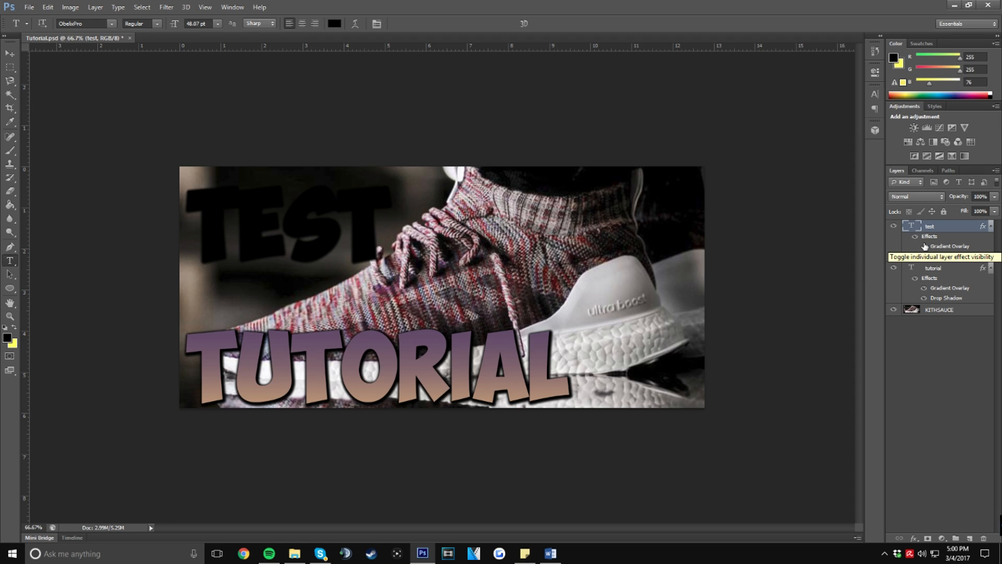
click(924, 247)
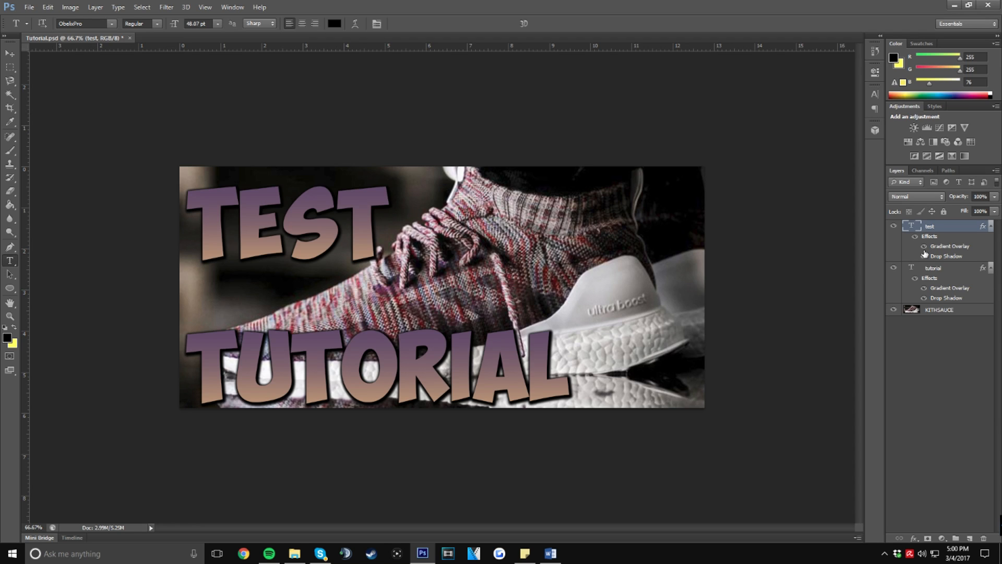
click(925, 256)
click(925, 256)
click(923, 247)
click(923, 247)
click(894, 230)
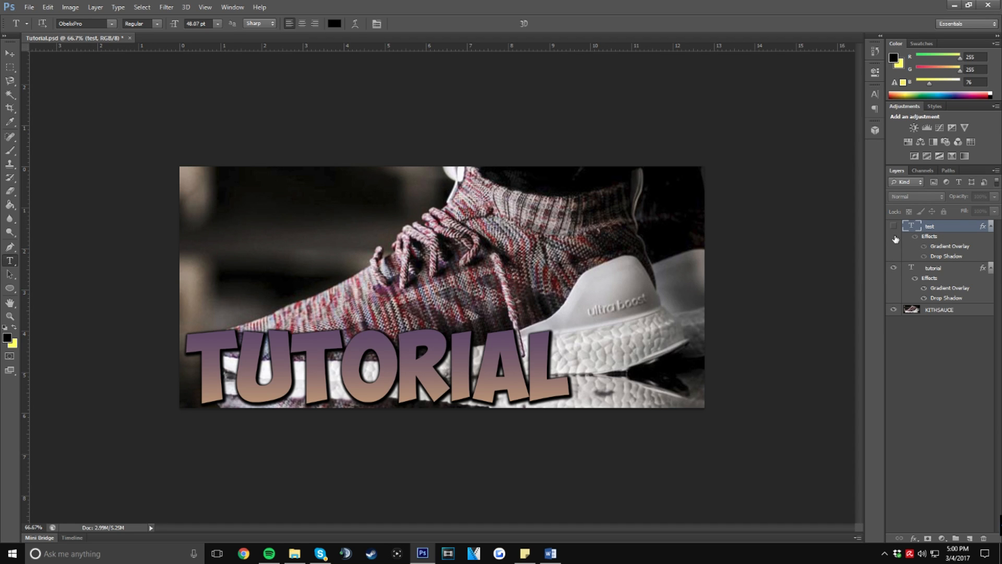
drag(935, 230, 983, 538)
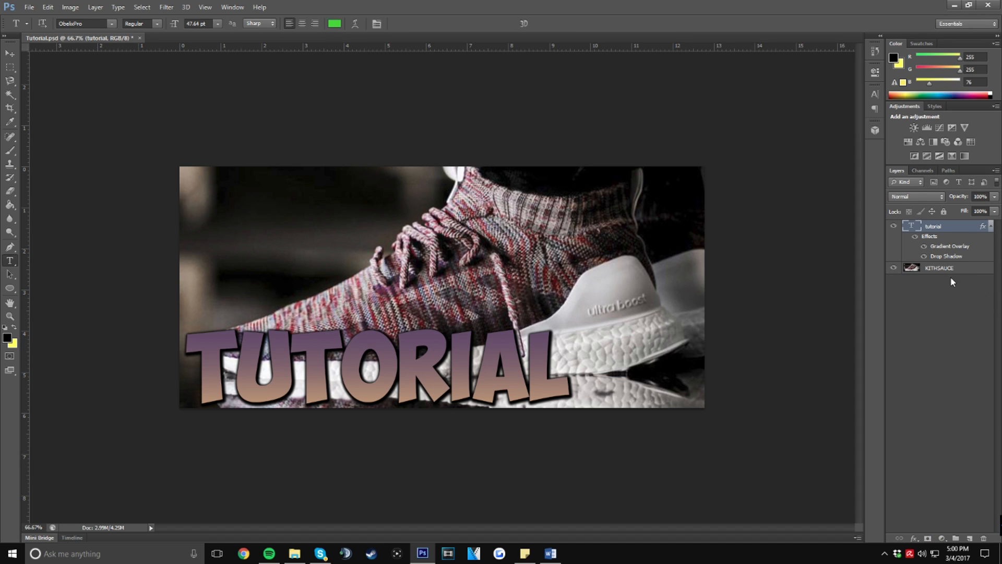
Step: Copy the layer style of the tutorial text layer and paste it onto the KITHSAUCE image layer
right_click(959, 228)
click(983, 301)
click(979, 274)
right_click(978, 274)
click(856, 322)
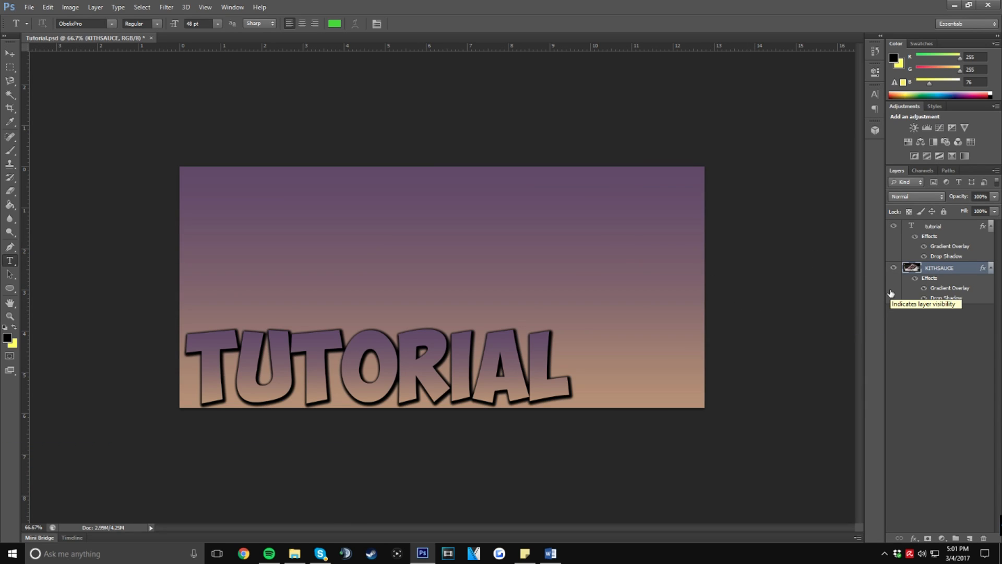
key(space)
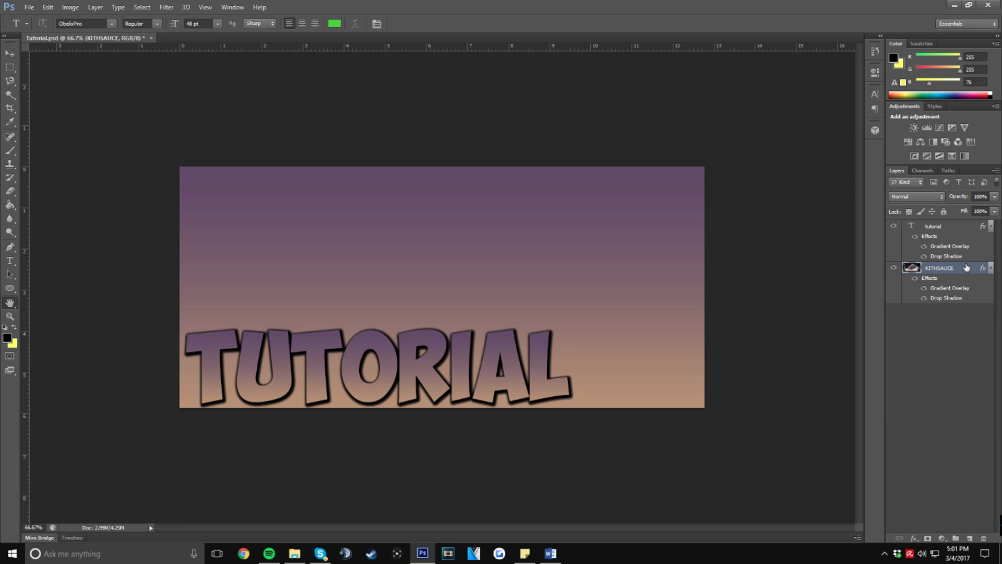
Step: Lower the KITHSAUCE layer's gradient overlay opacity to about 45%, comparing the image with the overlay off and on
double_click(967, 267)
click(688, 194)
drag(831, 108, 796, 107)
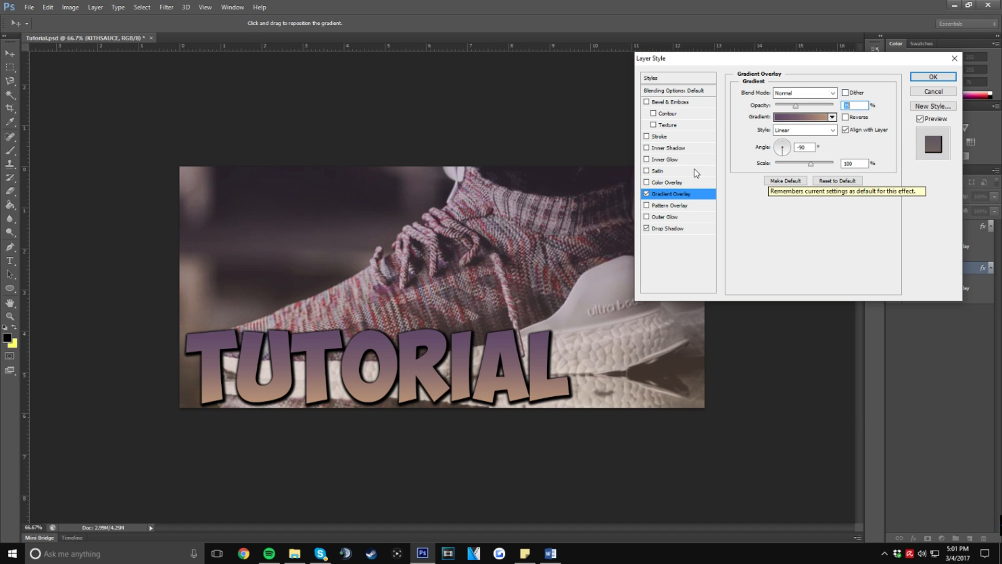
click(647, 193)
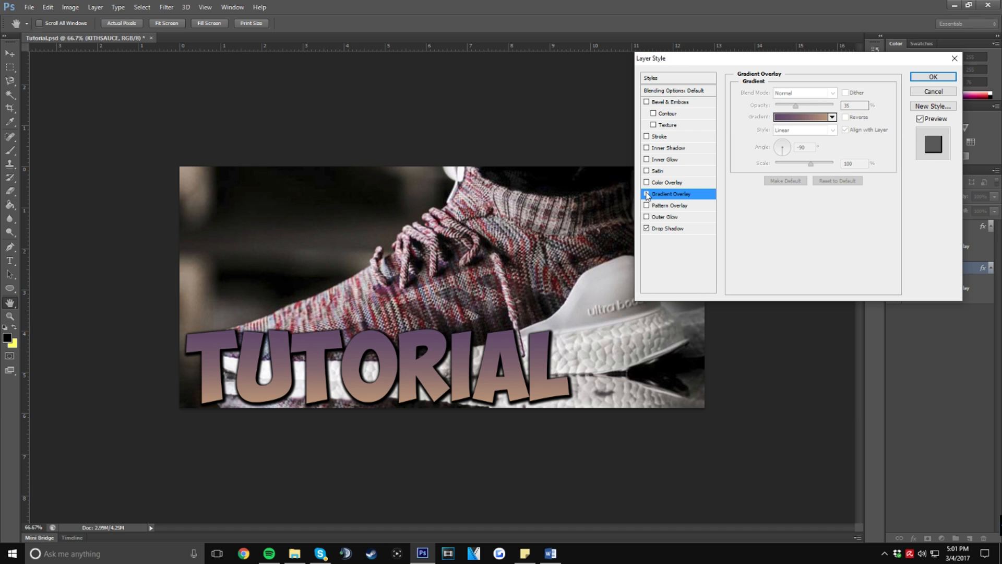
click(646, 193)
drag(797, 109, 802, 111)
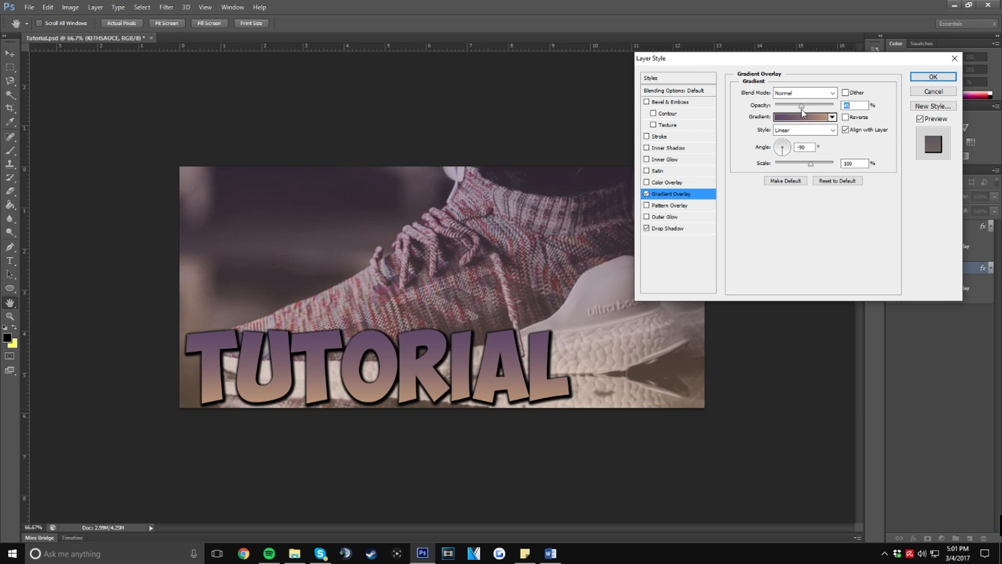
click(933, 76)
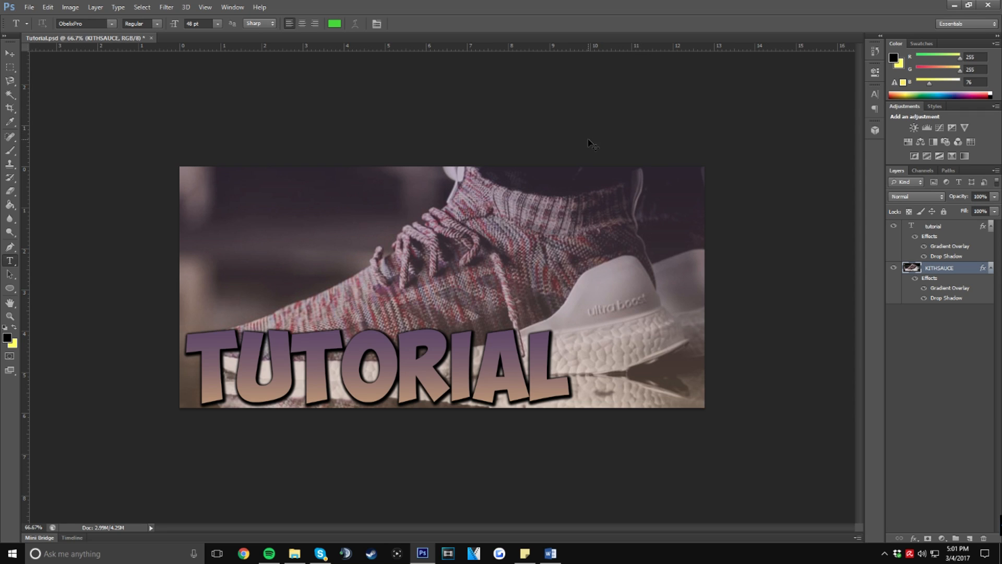
Step: Free-transform the KITHSAUCE image layer smaller towards the canvas's upper-left corner, exposing its drop shadow along the edges
key(ctrl+t)
drag(709, 408, 670, 391)
click(524, 23)
key(t)
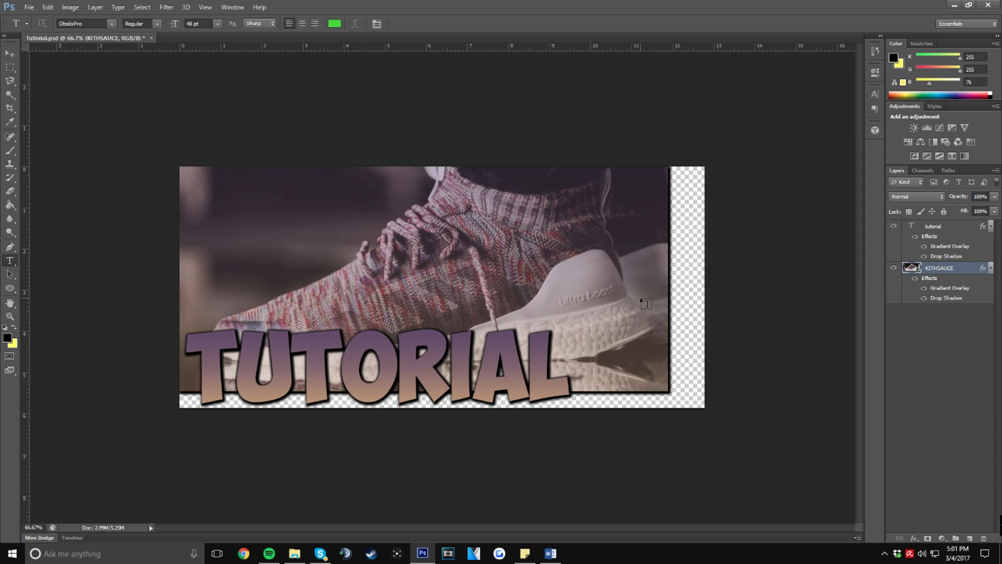
Step: Scale the KITHSAUCE image layer up to about 107% so that it nearly fills the canvas
key(ctrl+t)
drag(668, 396, 702, 410)
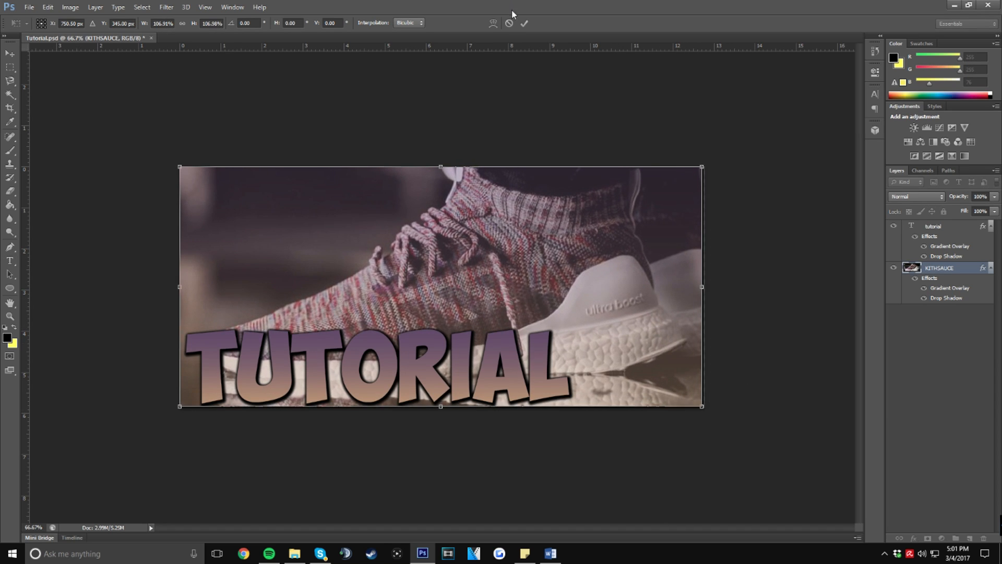
click(523, 24)
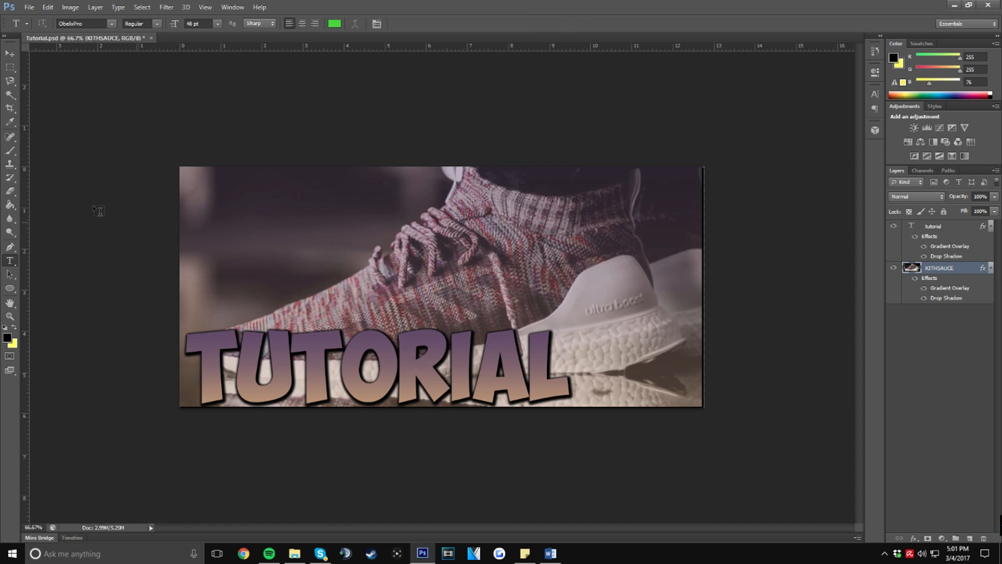
Step: Save the image to the Desktop as the JPEG file Tutorial.jpg with quality 12 (Maximum) and the Baseline ("Standard") format
click(28, 6)
click(89, 124)
click(228, 175)
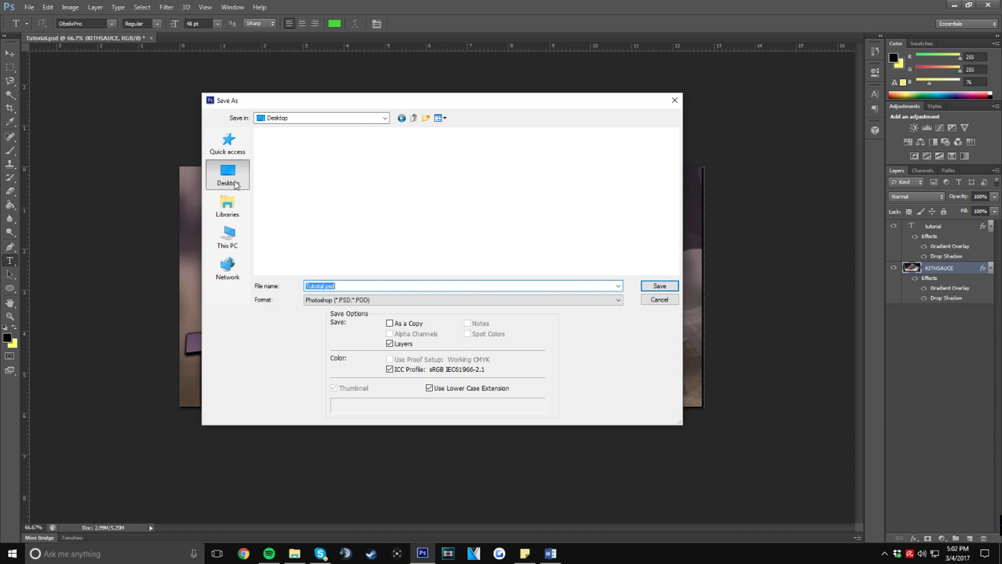
click(405, 300)
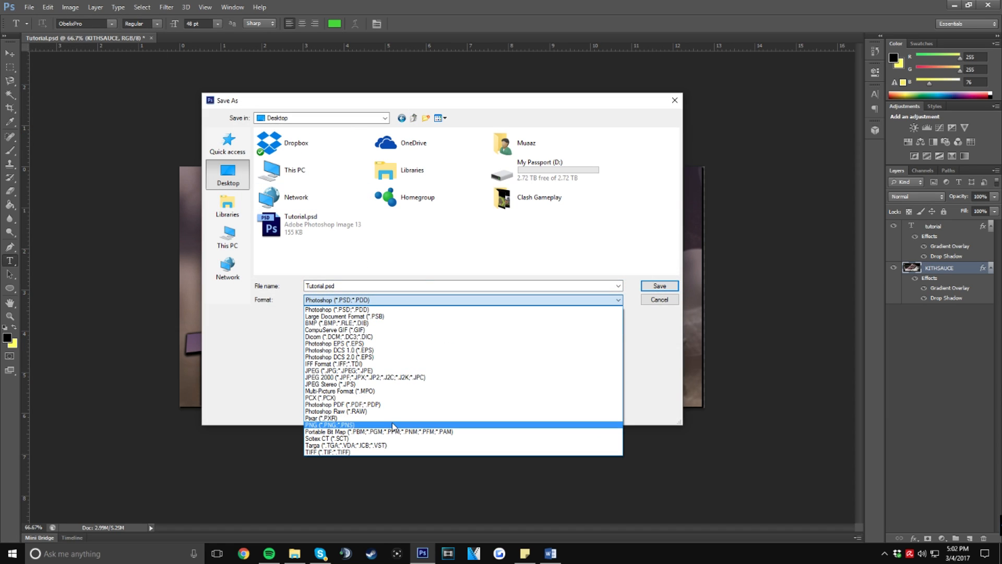
click(391, 370)
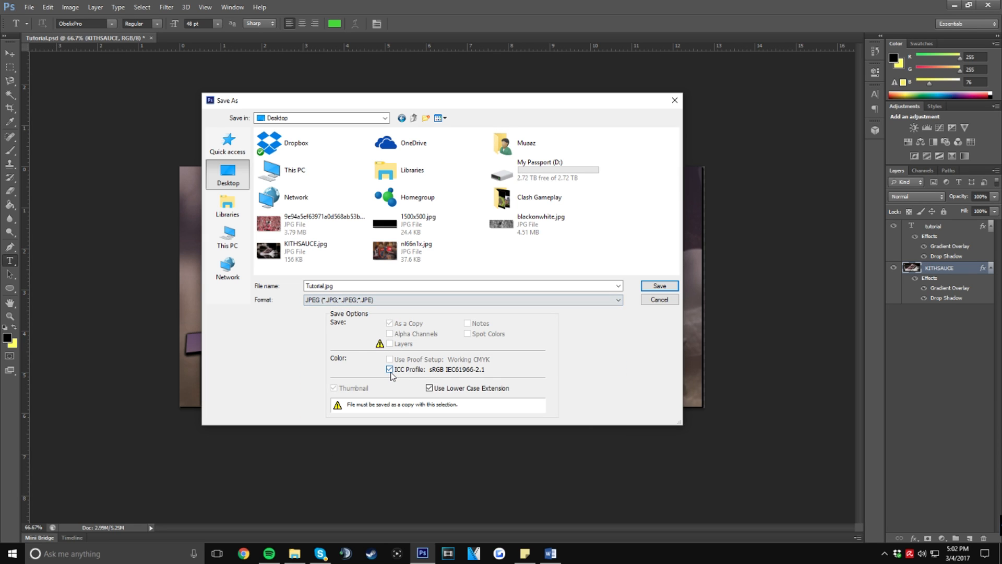
click(659, 285)
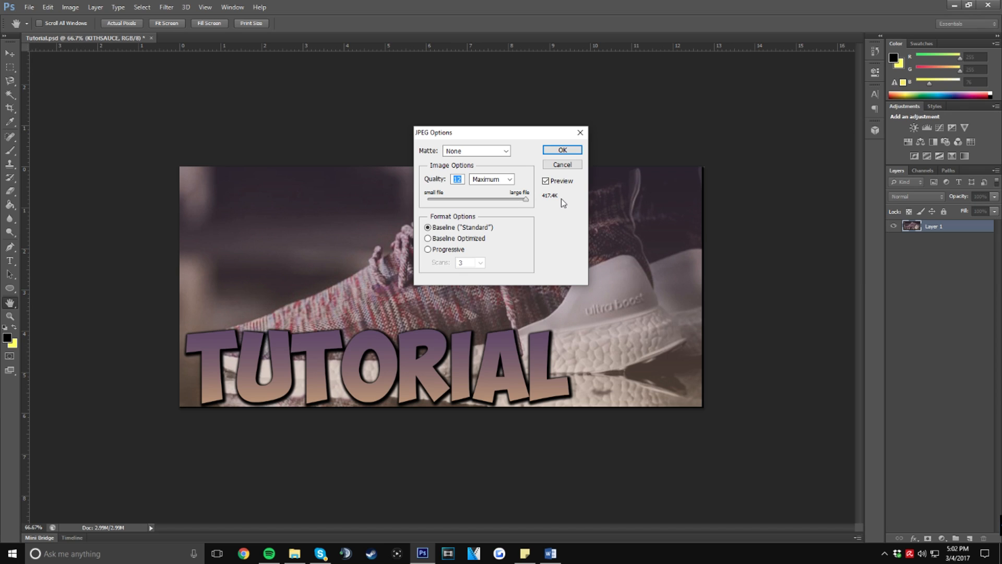
drag(525, 199, 575, 198)
click(560, 151)
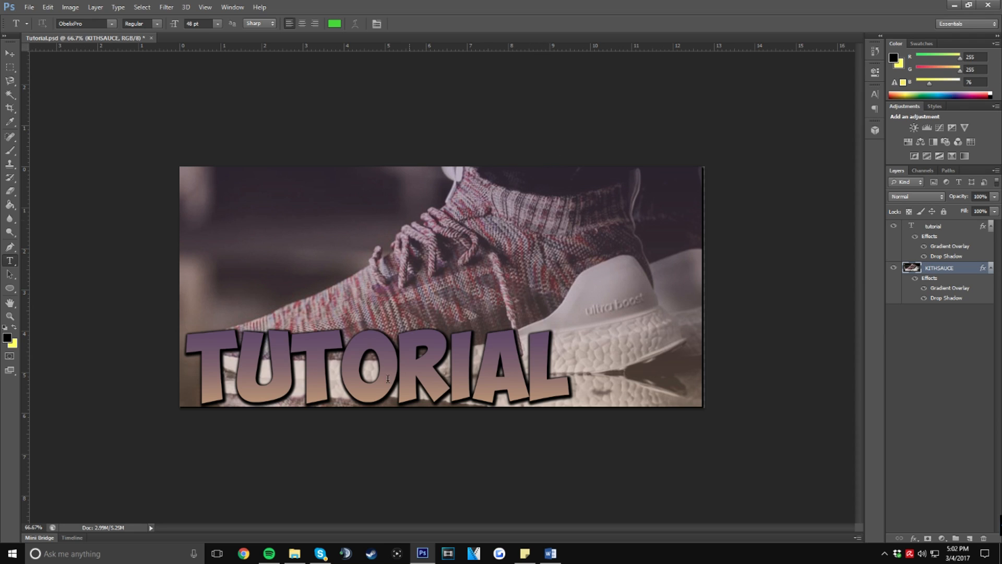
Step: Switch to the Desktop folder in File Explorer, refresh its contents, and open the exported Tutorial.jpg
mouse_move(294, 555)
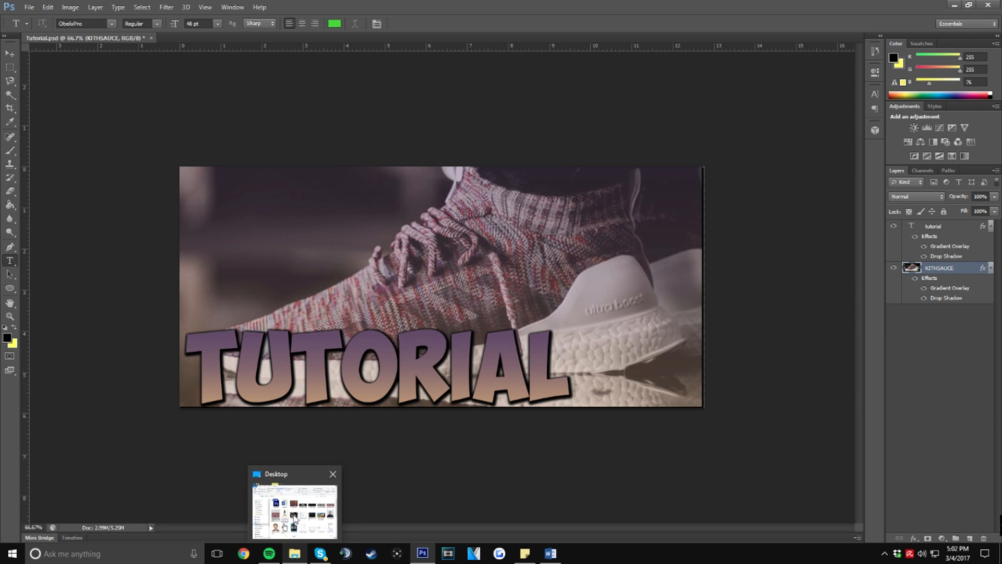
click(295, 518)
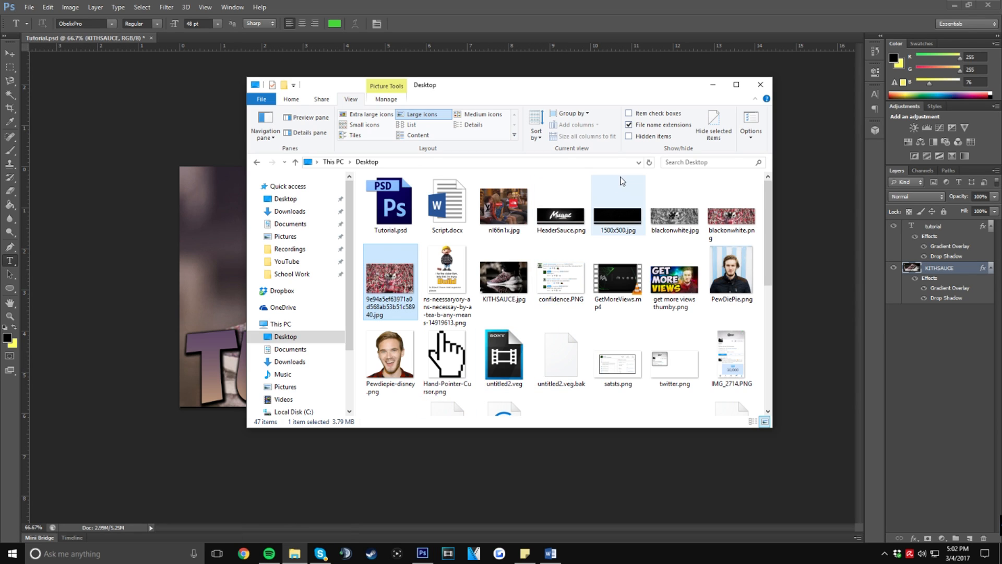
click(417, 241)
right_click(418, 241)
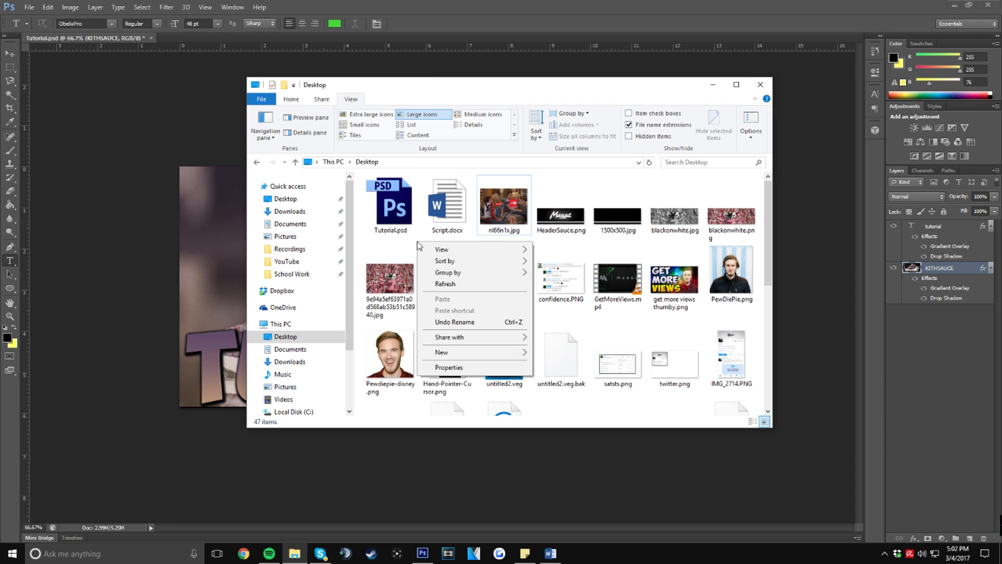
click(424, 291)
double_click(394, 208)
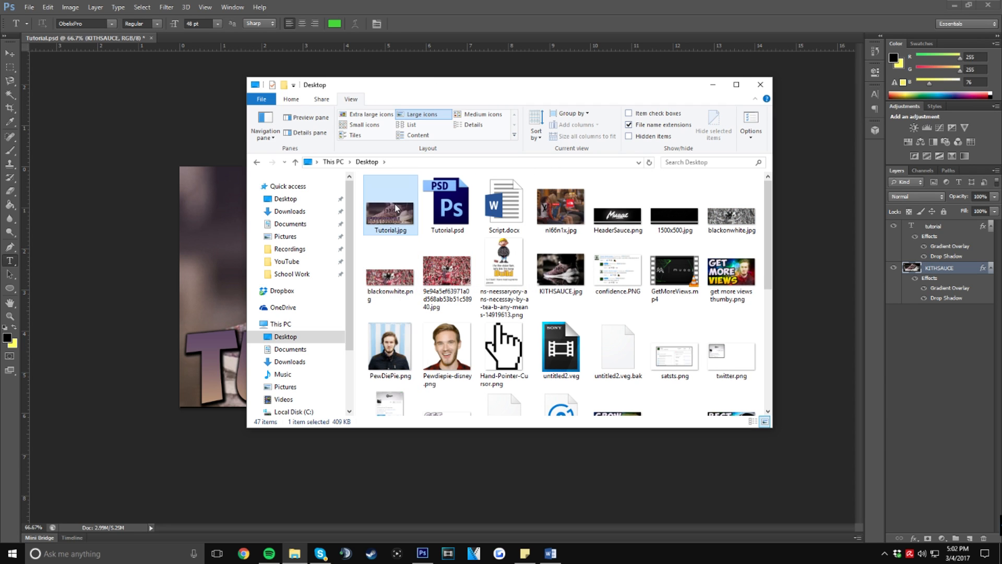